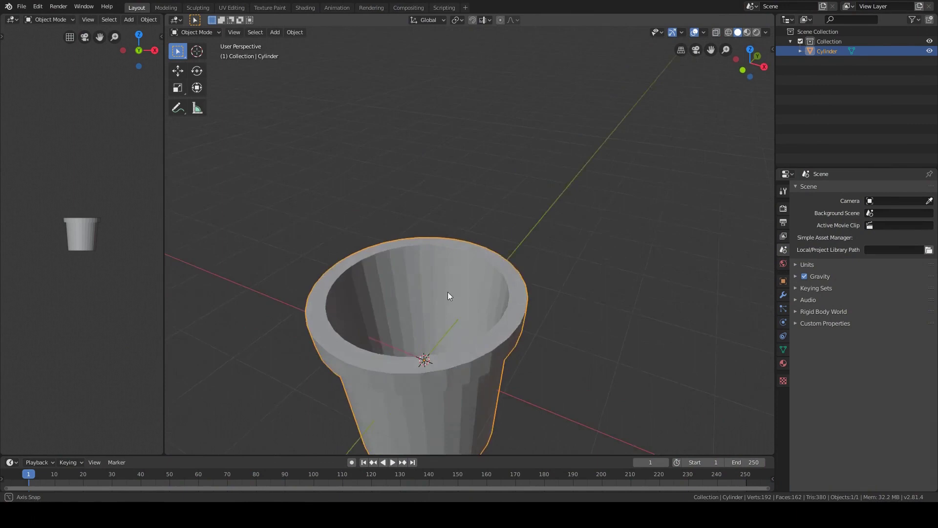
Add a round cube and sculpt it with Grab down into the pot as a cactus body
{"action": "key", "text": "q"}
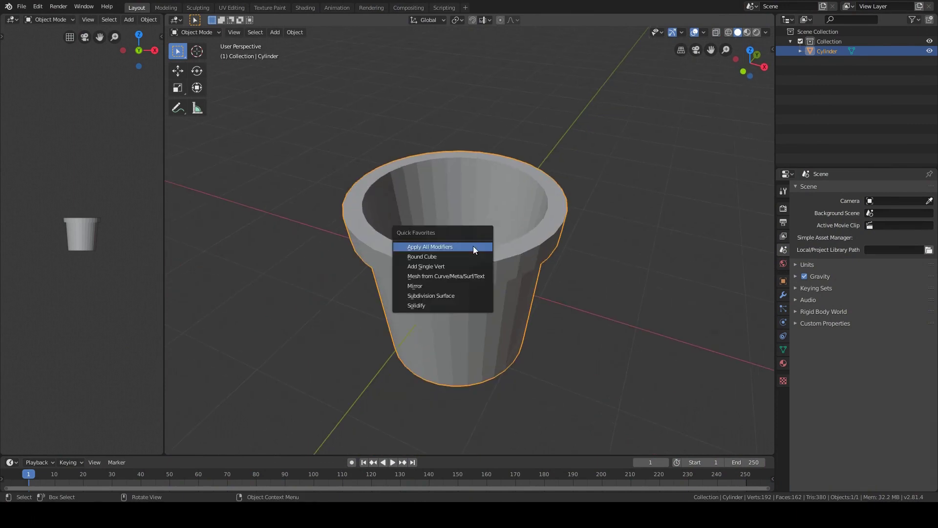
{"action": "left_click", "coordinate": [424, 256]}
{"action": "key", "text": "KP_1"}
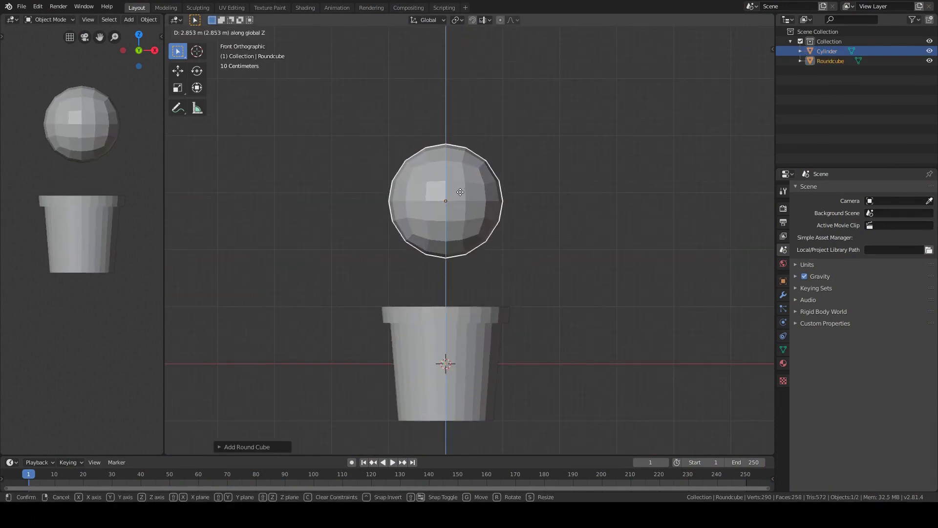
{"action": "key", "text": "ctrl+Tab"}
{"action": "left_click", "coordinate": [550, 280]}
{"action": "left_click_drag", "start_coordinate": [463, 243], "coordinate": [457, 293]}
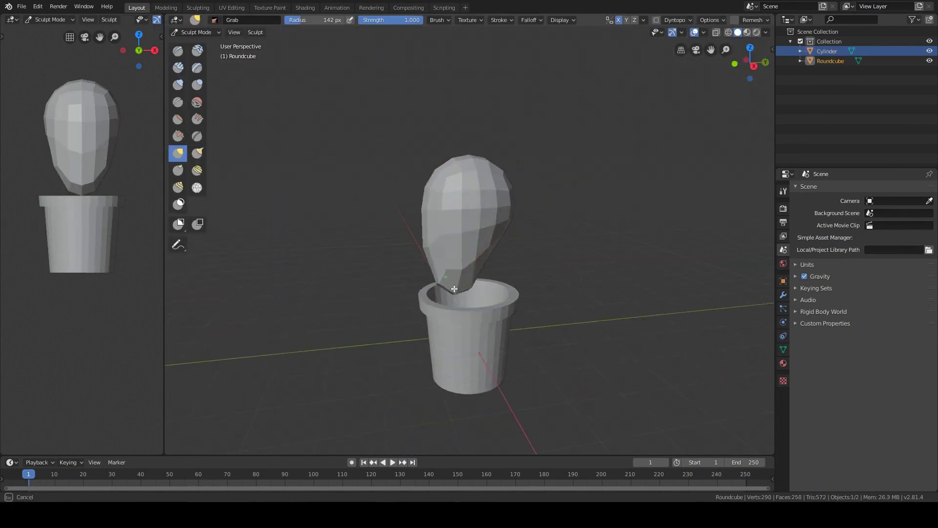
{"action": "middle_click_drag", "start_coordinate": [457, 293], "coordinate": [540, 258]}
{"action": "mouse_move", "coordinate": [518, 288]}
{"action": "middle_mouse_down"}
{"action": "mouse_move", "coordinate": [507, 258]}
{"action": "mouse_move", "coordinate": [756, 32]}
{"action": "middle_mouse_up"}
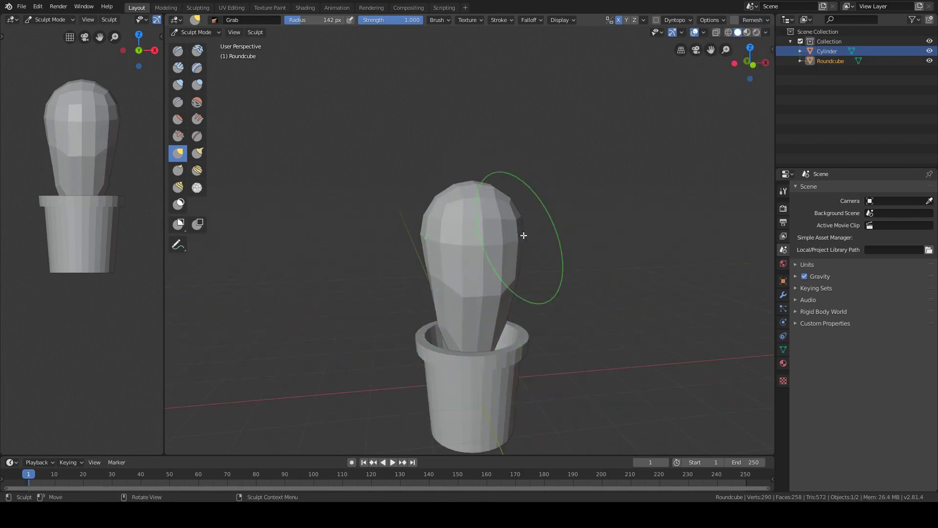
{"action": "scroll", "coordinate": [524, 235], "scroll_direction": "up", "scroll_amount": 2}
Remesh the cactus body and smooth its surface with the Scrape brush
{"action": "key", "text": "ctrl+r"}
{"action": "scroll", "coordinate": [524, 283], "scroll_direction": "up", "scroll_amount": 2}
{"action": "key", "text": "shift+space"}
{"action": "left_click", "coordinate": [533, 213]}
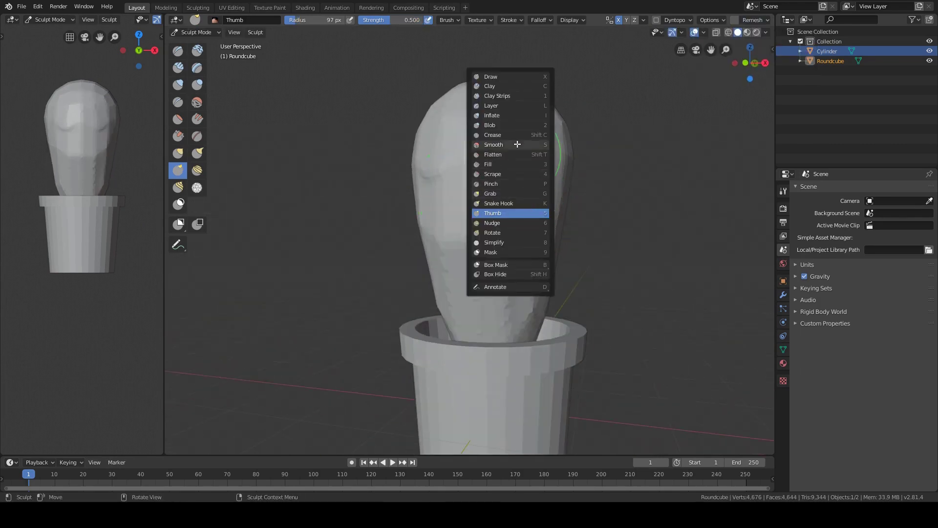
{"action": "left_click", "coordinate": [493, 174]}
{"action": "mouse_move", "coordinate": [502, 188]}
{"action": "middle_mouse_down"}
{"action": "mouse_move", "coordinate": [463, 293]}
{"action": "mouse_move", "coordinate": [525, 263]}
{"action": "middle_mouse_up"}
{"action": "left_click", "coordinate": [468, 20]}
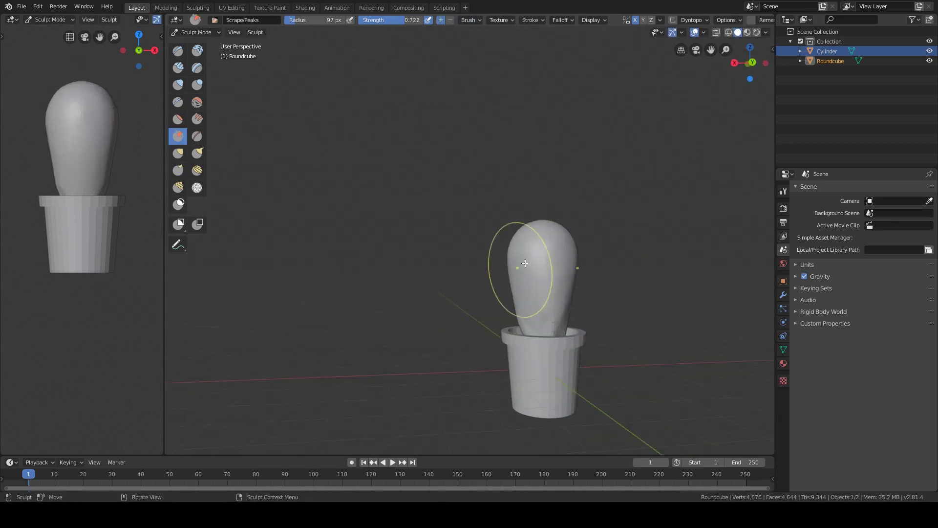
{"action": "mouse_move", "coordinate": [571, 315]}
{"action": "middle_mouse_down"}
{"action": "mouse_move", "coordinate": [561, 185]}
{"action": "mouse_move", "coordinate": [515, 179]}
{"action": "middle_mouse_up"}
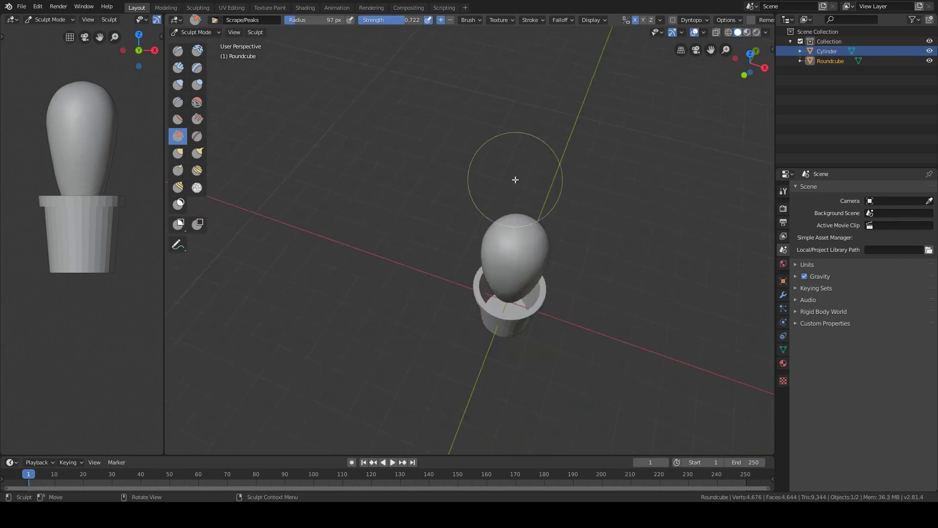
Back in Object Mode, add an extra round cube above the cactus, then delete it
{"action": "key", "text": "ctrl+Tab"}
{"action": "key", "text": "shift+a"}
{"action": "left_click", "coordinate": [543, 153]}
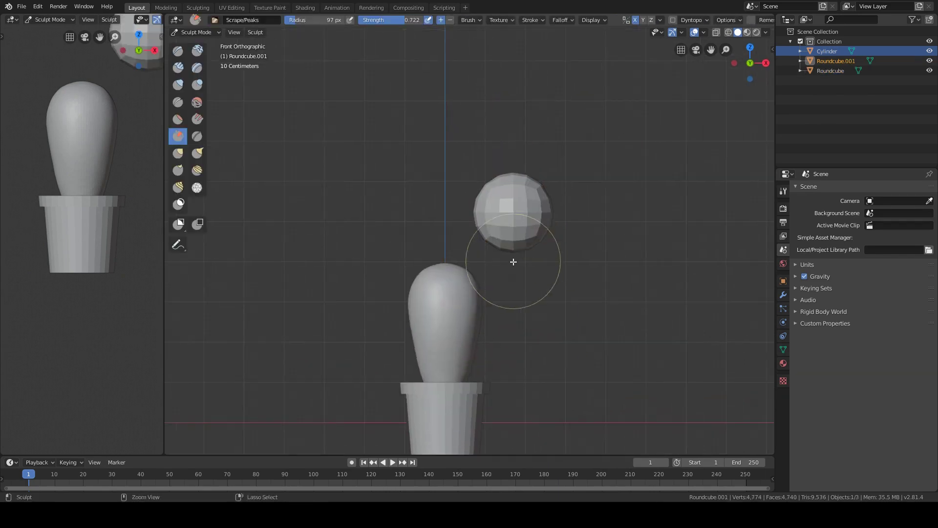
{"action": "scroll", "coordinate": [472, 245], "scroll_direction": "up", "scroll_amount": 5}
{"action": "middle_click_drag", "start_coordinate": [471, 246], "coordinate": [483, 235]}
{"action": "scroll", "coordinate": [484, 234], "scroll_direction": "down", "scroll_amount": 8}
{"action": "scroll", "coordinate": [489, 244], "scroll_direction": "up", "scroll_amount": 3}
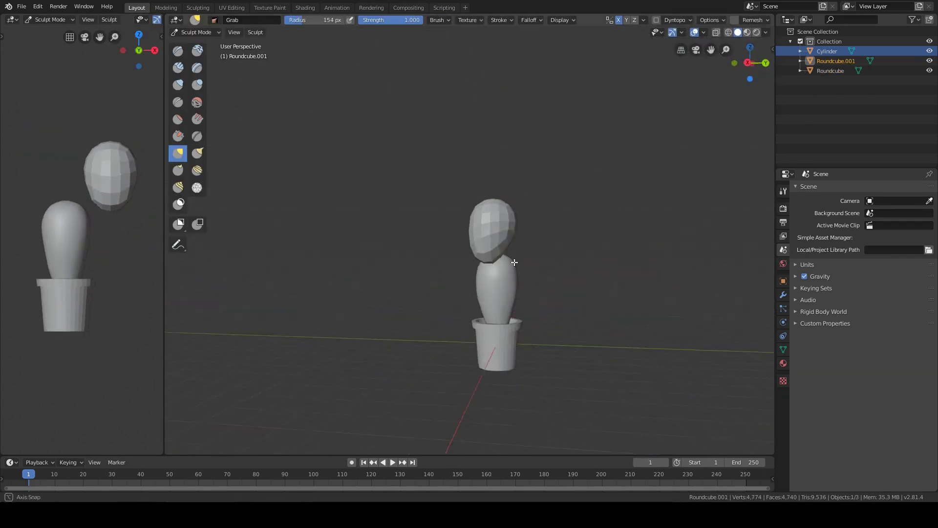
{"action": "key", "text": "ctrl+Tab"}
{"action": "middle_click_drag", "start_coordinate": [488, 274], "coordinate": [505, 292]}
{"action": "left_click", "coordinate": [553, 268]}
{"action": "key", "text": "shift+a"}
Add a UV sphere and proportionally pull its bottom down into a balloon shape
{"action": "left_click", "coordinate": [601, 301]}
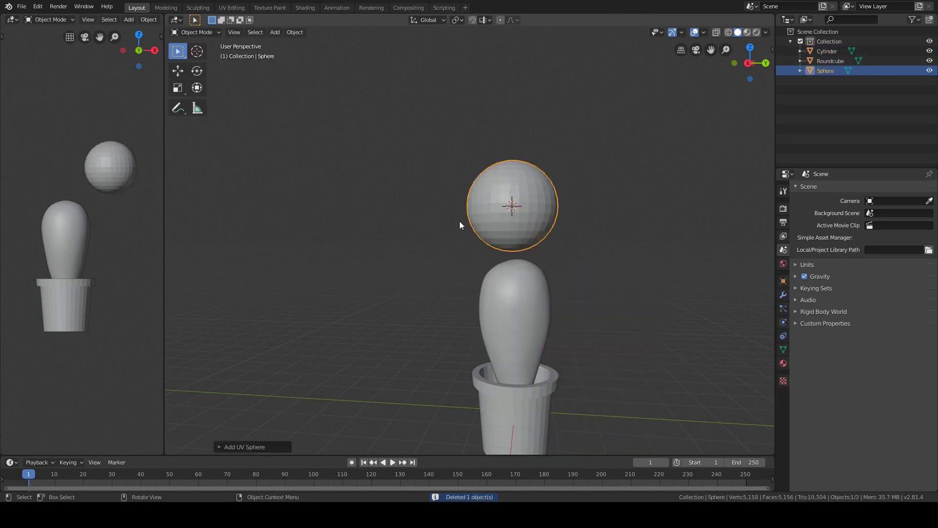
{"action": "key", "text": "Tab"}
{"action": "key", "text": "g"}
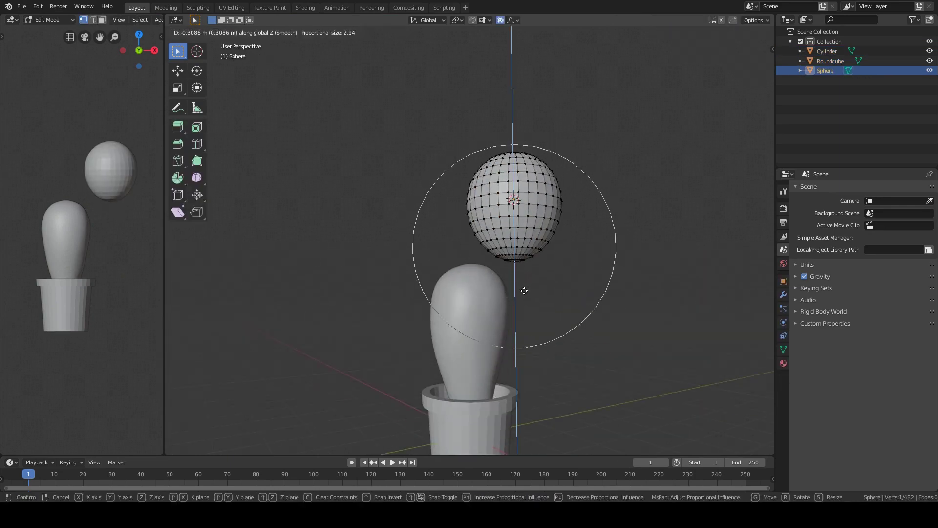
{"action": "key", "text": "KP_1"}
{"action": "scroll", "coordinate": [586, 298], "scroll_direction": "up", "scroll_amount": 3}
{"action": "key", "text": "Tab"}
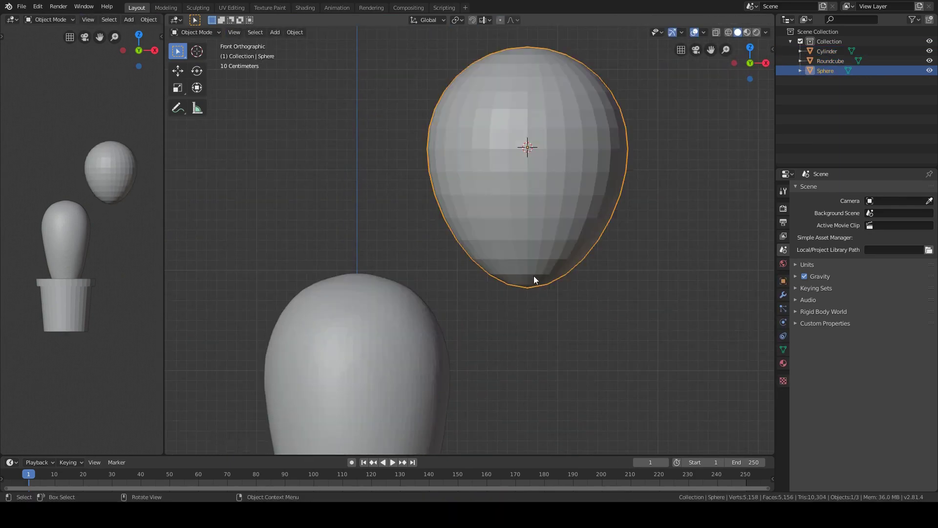
Add a 16-vertex cylinder and shrink it to knot size under the balloon
{"action": "key", "text": "shift+a"}
{"action": "left_click", "coordinate": [609, 350]}
{"action": "left_click", "coordinate": [245, 441]}
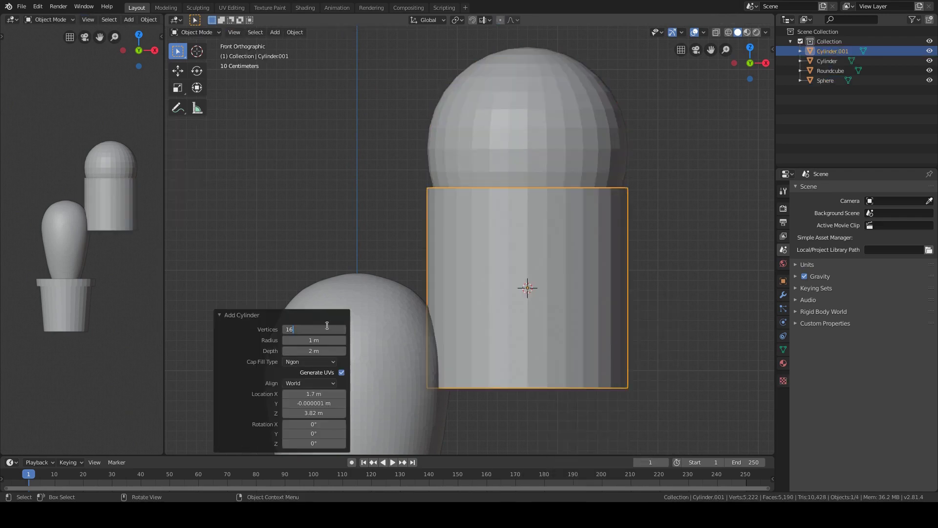
{"action": "key", "text": "s"}
{"action": "left_click", "coordinate": [546, 311]}
{"action": "key", "text": "s"}
Taper the knot by scaling its top vertices, then frame the whole scene
{"action": "left_click", "coordinate": [496, 303]}
{"action": "key", "text": "Tab"}
{"action": "key", "text": "s"}
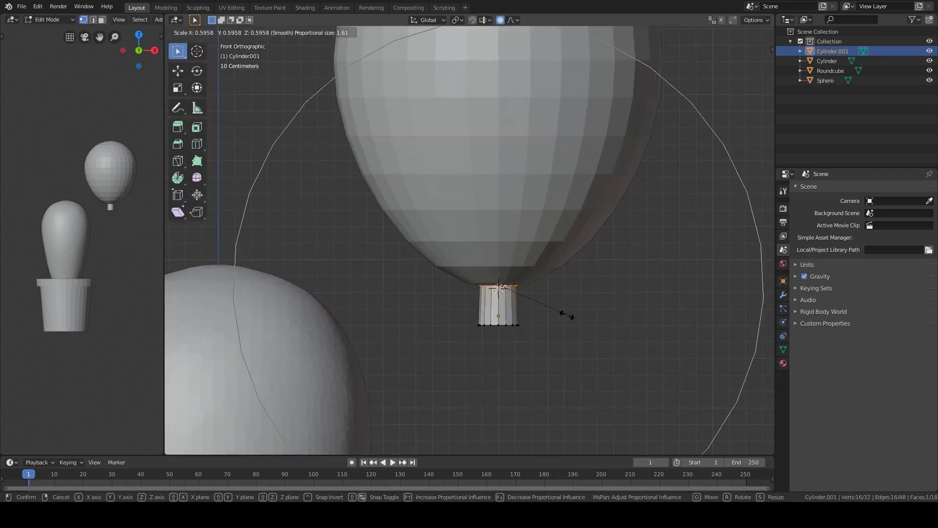
{"action": "left_click", "coordinate": [551, 331]}
{"action": "key", "text": "alt+z"}
{"action": "left_click_drag", "start_coordinate": [448, 253], "coordinate": [506, 278]}
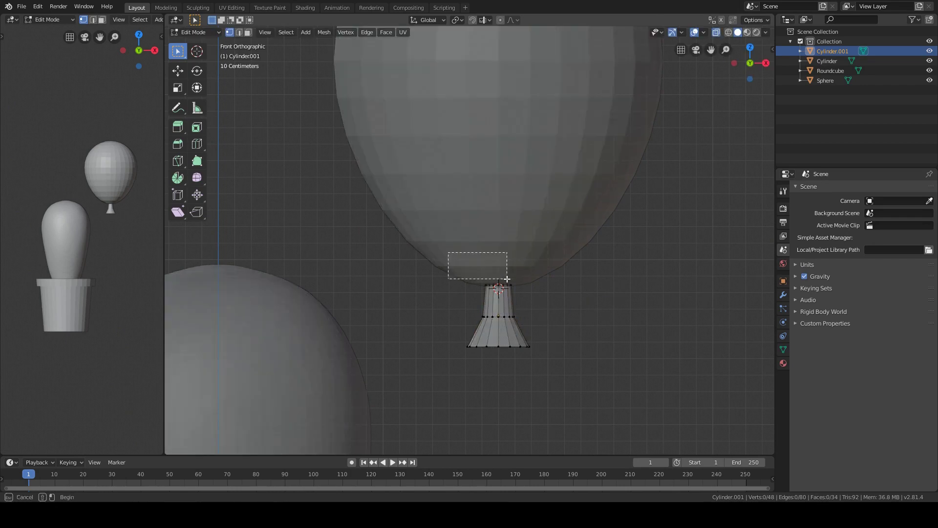
{"action": "key", "text": "Tab"}
{"action": "key", "text": "KP_Decimal"}
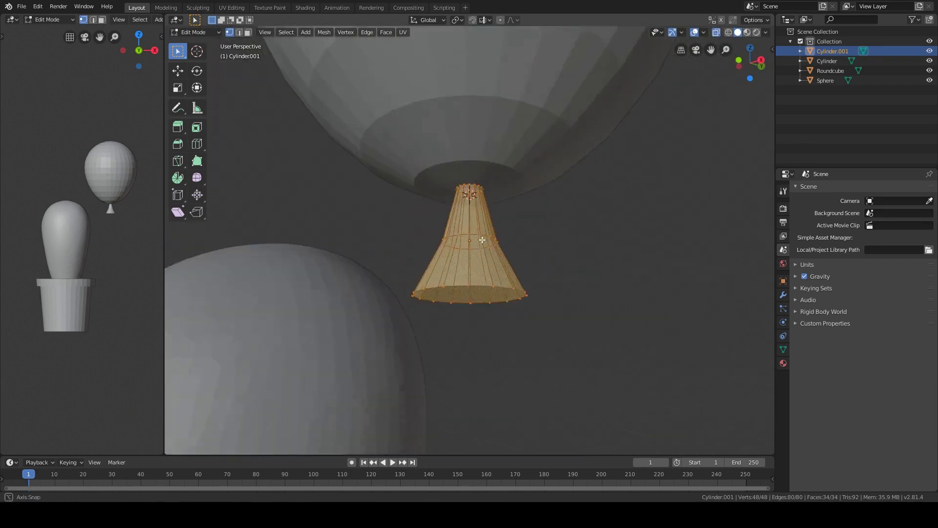
{"action": "key", "text": "Home"}
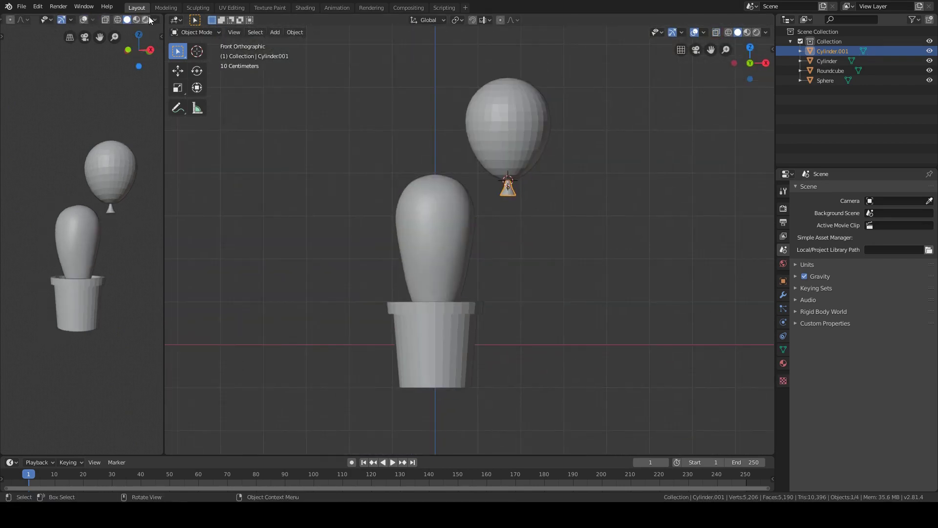
{"action": "left_click", "coordinate": [154, 20]}
Switch the viewport to MatCap shading and build a single-vertex chain as the arm path
{"action": "left_click", "coordinate": [147, 66]}
{"action": "left_click", "coordinate": [154, 20]}
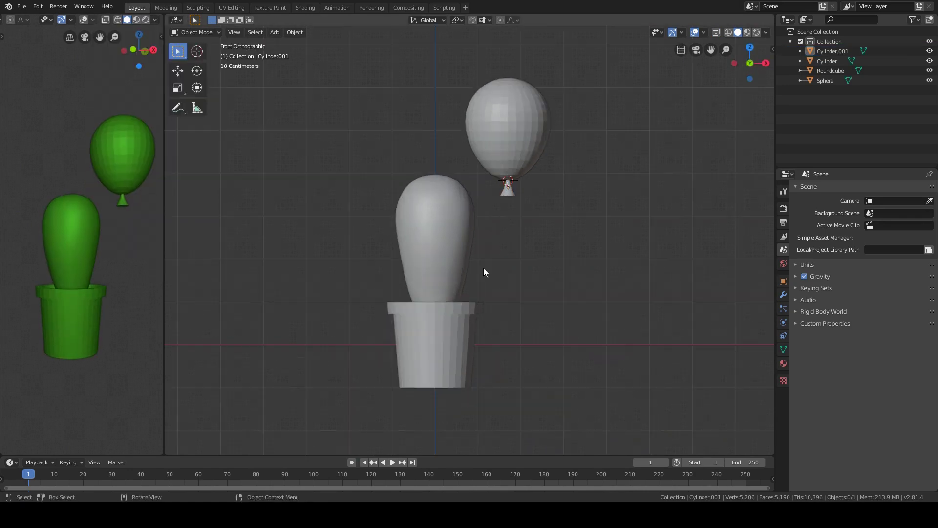
{"action": "left_click", "coordinate": [508, 249]}
{"action": "left_click", "coordinate": [461, 274]}
{"action": "scroll", "coordinate": [540, 269], "scroll_direction": "down", "scroll_amount": 1}
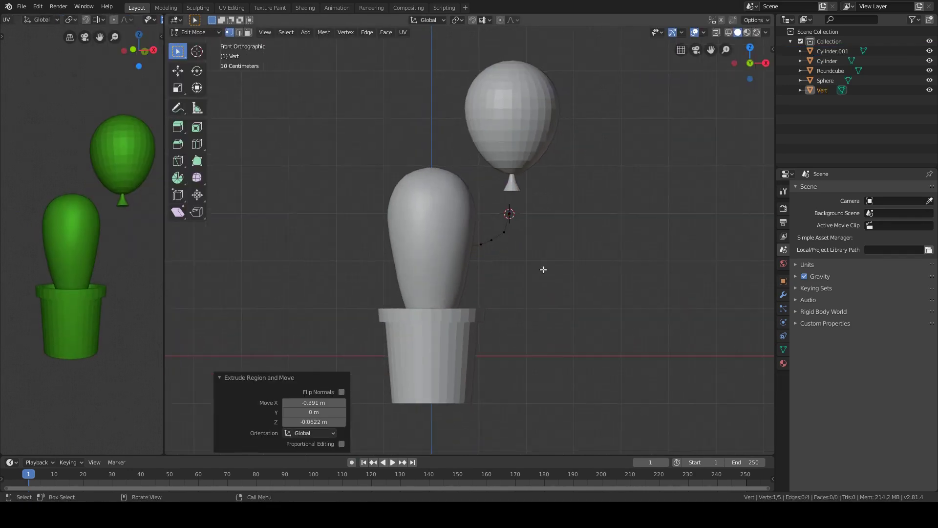
{"action": "key", "text": "Tab"}
Add Mirror, Skin and Subdivision Surface modifiers to the arm path
{"action": "key", "text": "q"}
{"action": "left_click", "coordinate": [477, 390]}
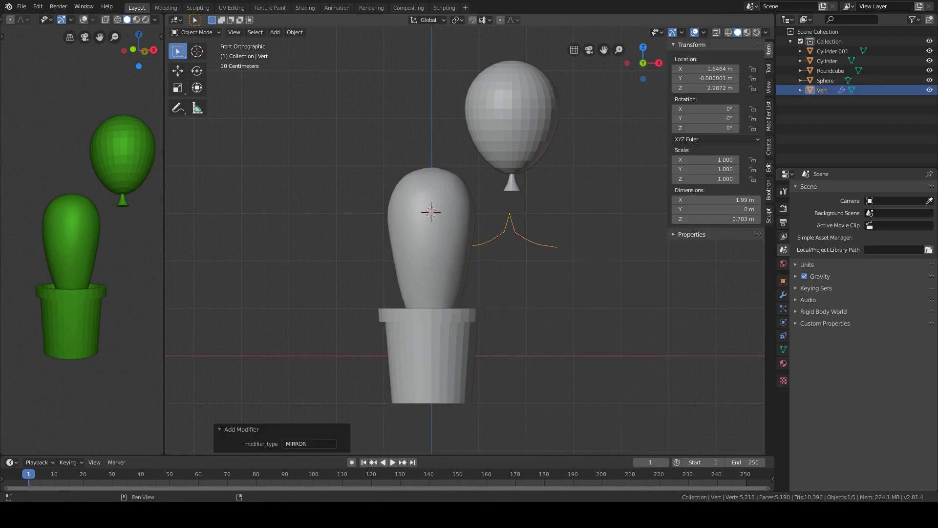
{"action": "left_click", "coordinate": [742, 61]}
{"action": "left_click", "coordinate": [561, 203]}
{"action": "key", "text": "Tab"}
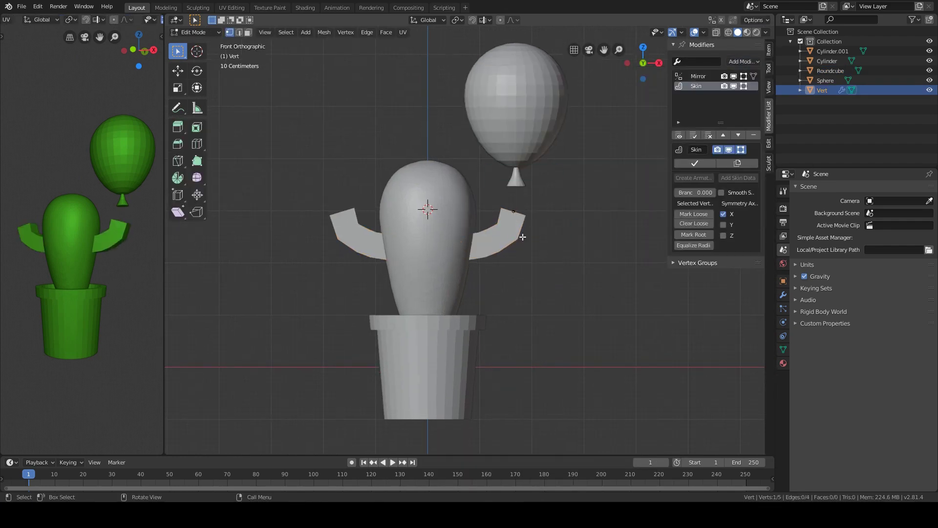
{"action": "key", "text": "alt+z"}
{"action": "left_click", "coordinate": [743, 61]}
{"action": "left_click", "coordinate": [567, 226]}
Thicken the arm skin with Ctrl+A and reposition a right-arm vertex
{"action": "key", "text": "ctrl+a"}
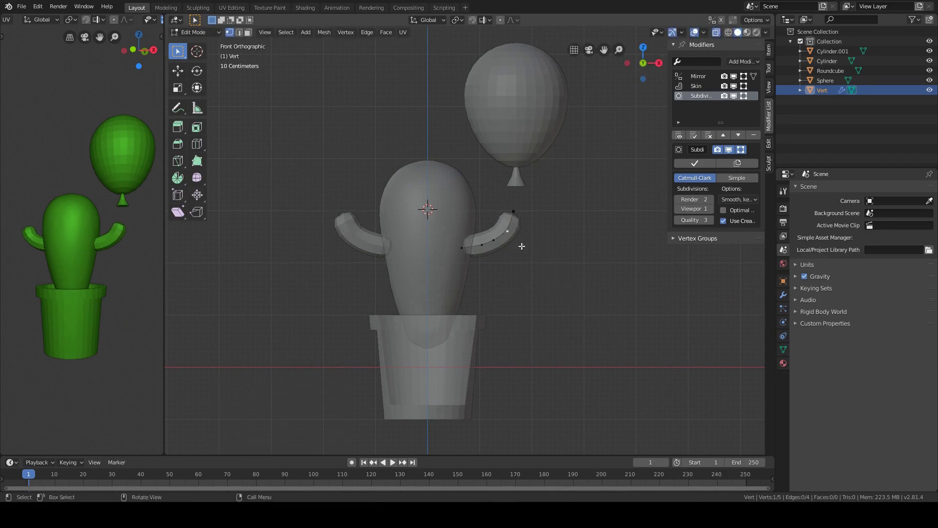
{"action": "left_click", "coordinate": [535, 280]}
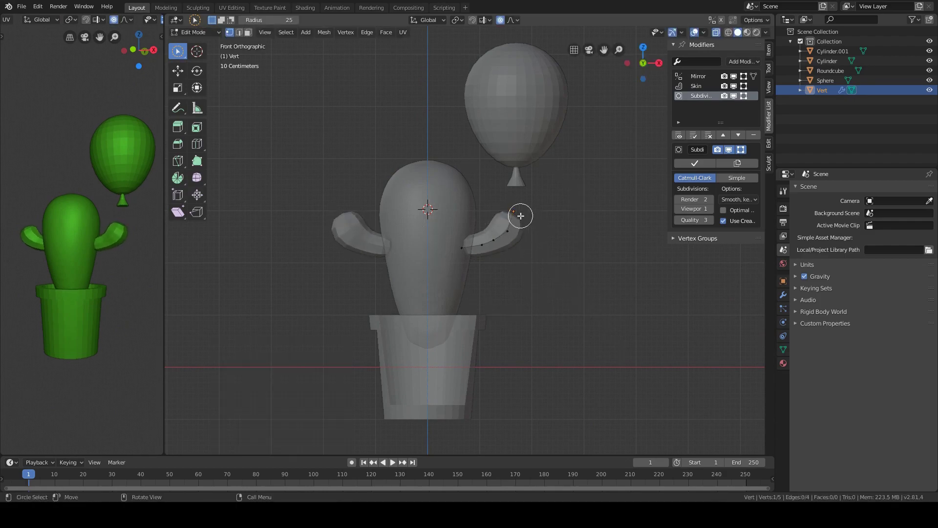
{"action": "key", "text": "g"}
{"action": "left_click", "coordinate": [471, 249]}
{"action": "key", "text": "g"}
{"action": "left_click", "coordinate": [474, 247]}
{"action": "middle_click_drag", "start_coordinate": [474, 247], "coordinate": [477, 246]}
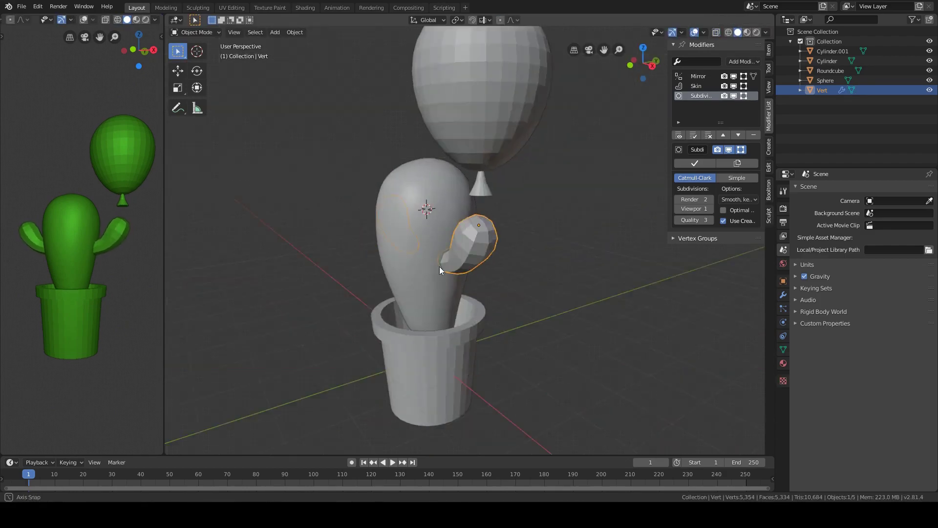
{"action": "key", "text": "Tab"}
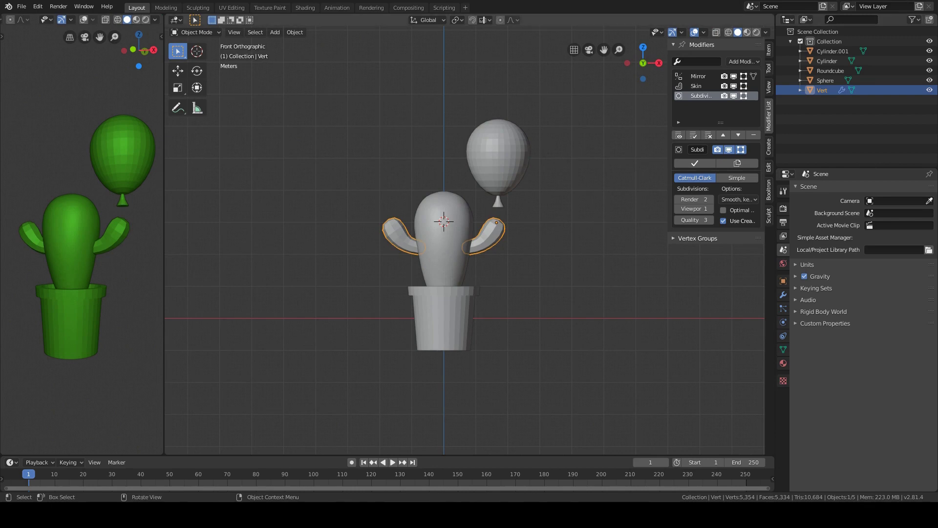
Apply all the arm modifiers and set the arms' origin to the 3D cursor
{"action": "scroll", "coordinate": [495, 266], "scroll_direction": "up", "scroll_amount": 2}
{"action": "left_click", "coordinate": [525, 372]}
{"action": "scroll", "coordinate": [494, 268], "scroll_direction": "up", "scroll_amount": 1}
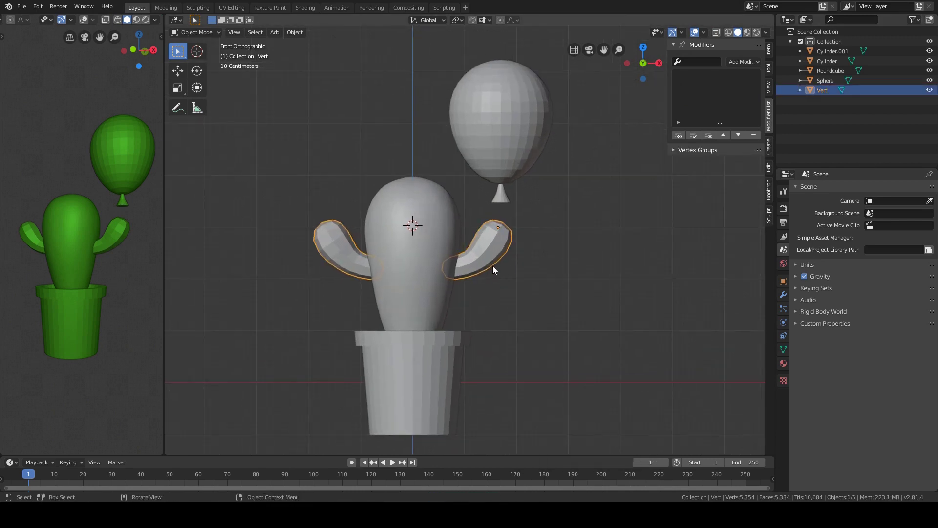
{"action": "left_click", "coordinate": [295, 32]}
{"action": "mouse_move", "coordinate": [310, 53]}
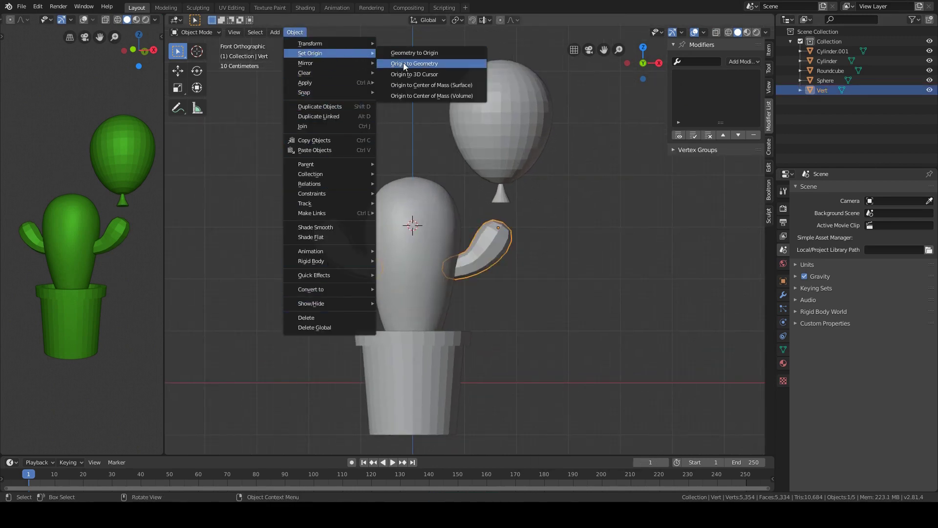
{"action": "left_click", "coordinate": [414, 73]}
{"action": "scroll", "coordinate": [532, 268], "scroll_direction": "up", "scroll_amount": 1}
{"action": "left_click", "coordinate": [518, 371]}
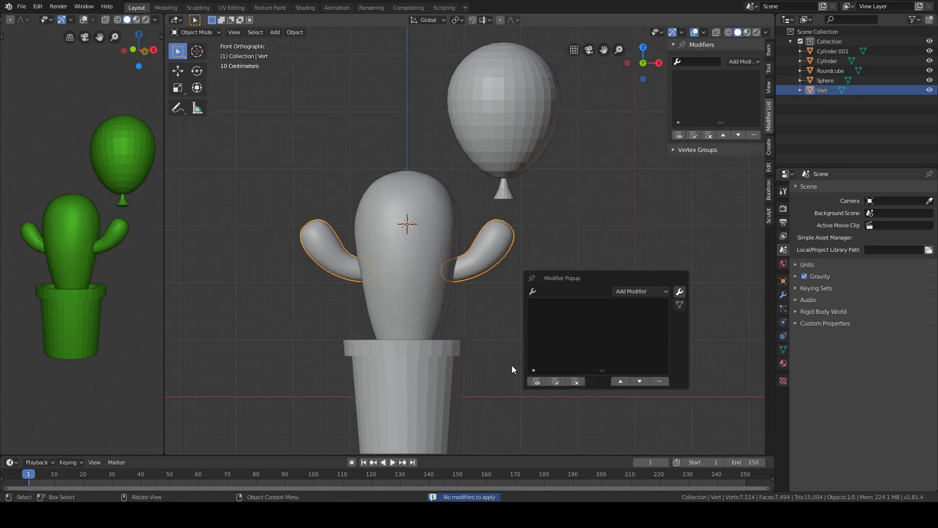
{"action": "middle_click_drag", "start_coordinate": [512, 365], "coordinate": [489, 269]}
Enter Sculpt Mode, resize the brush, and pick the Grab brush
{"action": "left_click", "coordinate": [488, 269]}
{"action": "key", "text": "f"}
{"action": "left_click", "coordinate": [535, 238]}
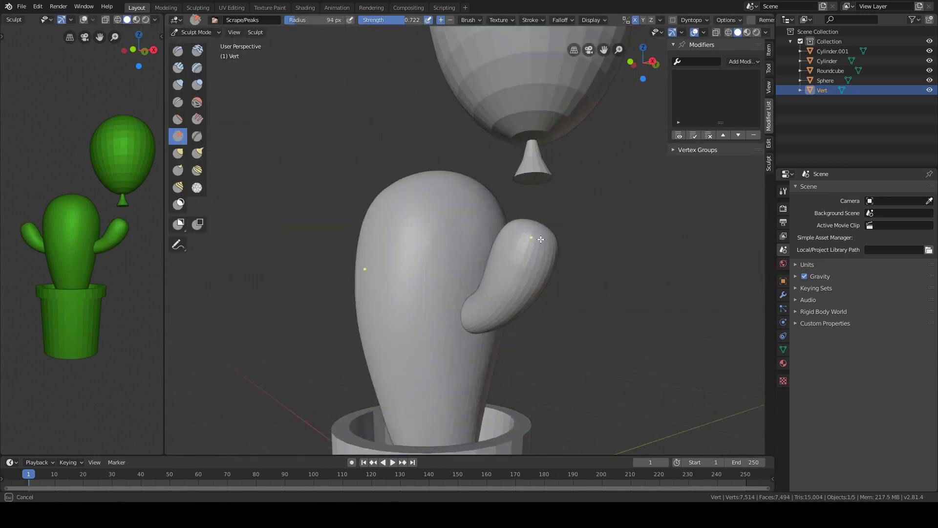
{"action": "mouse_move", "coordinate": [535, 238]}
{"action": "middle_mouse_down"}
{"action": "mouse_move", "coordinate": [548, 318]}
{"action": "mouse_move", "coordinate": [638, 244]}
{"action": "middle_mouse_up"}
{"action": "key", "text": "g"}
{"action": "scroll", "coordinate": [513, 269], "scroll_direction": "down", "scroll_amount": 3}
Remesh the cactus body densely and dab round bumps over it with the Draw brush
{"action": "key", "text": "ctrl+Tab"}
{"action": "left_click", "coordinate": [473, 221]}
{"action": "key", "text": "KP_1"}
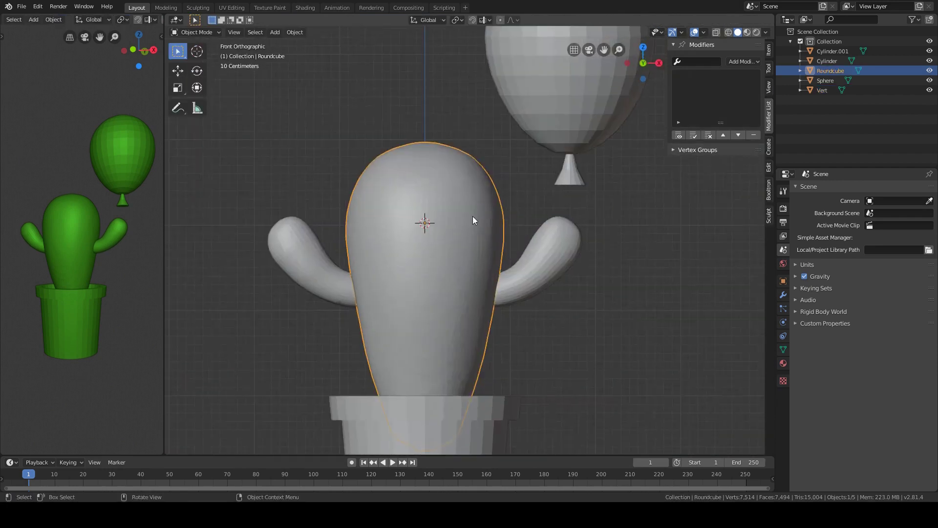
{"action": "key", "text": "ctrl+r"}
{"action": "key", "text": "x"}
{"action": "scroll", "coordinate": [457, 246], "scroll_direction": "up", "scroll_amount": 3}
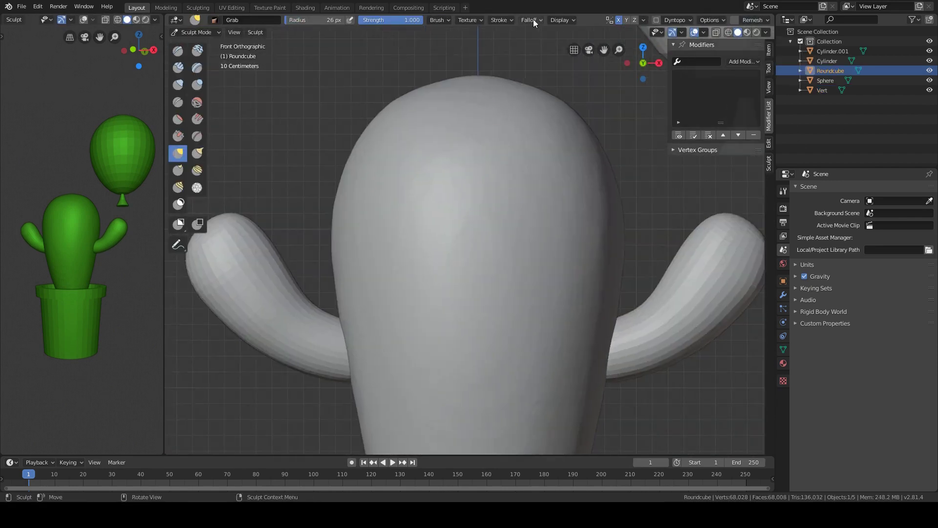
{"action": "left_click", "coordinate": [533, 19]}
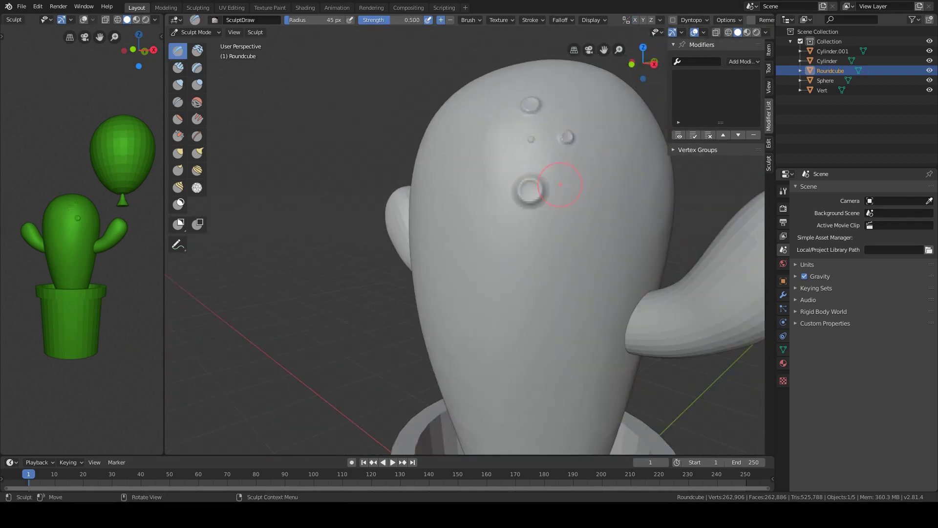
{"action": "middle_click_drag", "start_coordinate": [538, 283], "coordinate": [447, 144]}
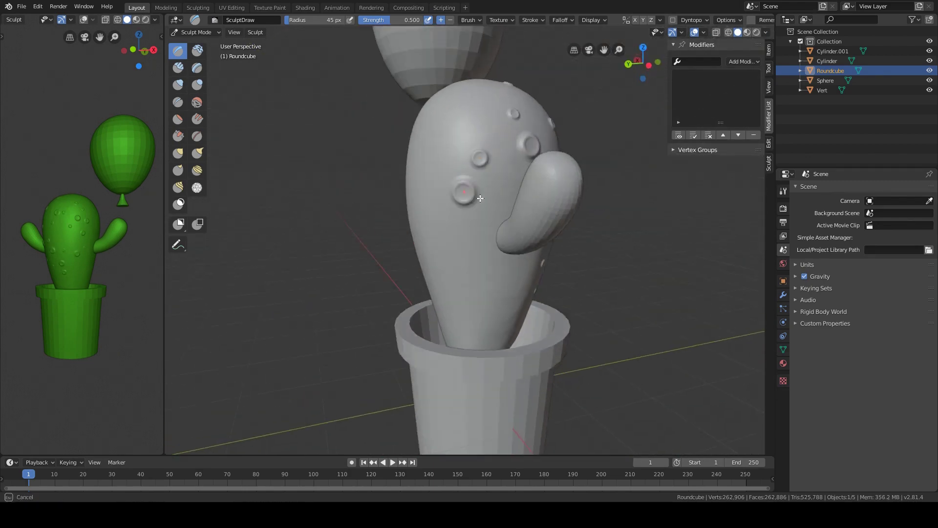
{"action": "mouse_move", "coordinate": [447, 144]}
{"action": "middle_mouse_down"}
{"action": "mouse_move", "coordinate": [454, 261]}
{"action": "mouse_move", "coordinate": [546, 237]}
{"action": "mouse_move", "coordinate": [526, 141]}
{"action": "mouse_move", "coordinate": [523, 182]}
{"action": "mouse_move", "coordinate": [488, 188]}
{"action": "mouse_move", "coordinate": [541, 170]}
{"action": "middle_mouse_up"}
Put the cactus body into Sculpt Mode and orbit to inspect both arms
{"action": "key", "text": "ctrl+Tab"}
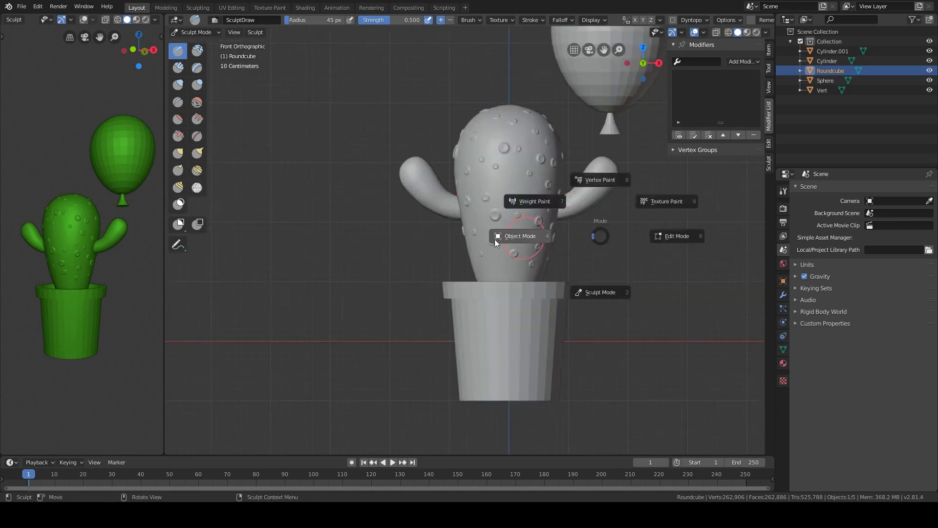
{"action": "key", "text": "KP_1"}
{"action": "middle_click_drag", "start_coordinate": [623, 292], "coordinate": [506, 194]}
{"action": "left_click", "coordinate": [506, 194]}
{"action": "key", "text": "ctrl+Tab"}
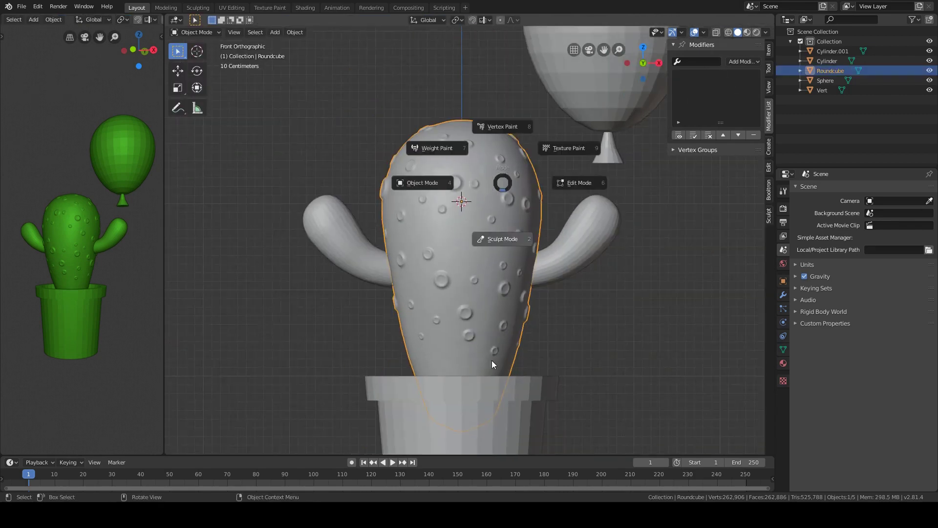
{"action": "left_click", "coordinate": [496, 237]}
{"action": "middle_click_drag", "start_coordinate": [450, 335], "coordinate": [434, 345]}
{"action": "scroll", "coordinate": [434, 345], "scroll_direction": "down", "scroll_amount": 5}
{"action": "middle_click_drag", "start_coordinate": [523, 212], "coordinate": [398, 292]}
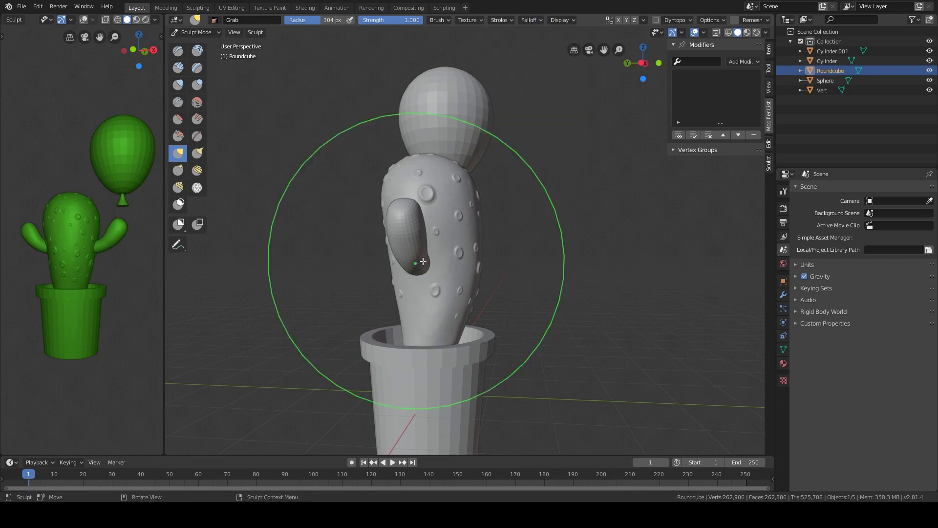
{"action": "mouse_move", "coordinate": [423, 261]}
{"action": "middle_mouse_down"}
{"action": "mouse_move", "coordinate": [382, 269]}
{"action": "mouse_move", "coordinate": [530, 214]}
{"action": "middle_mouse_up"}
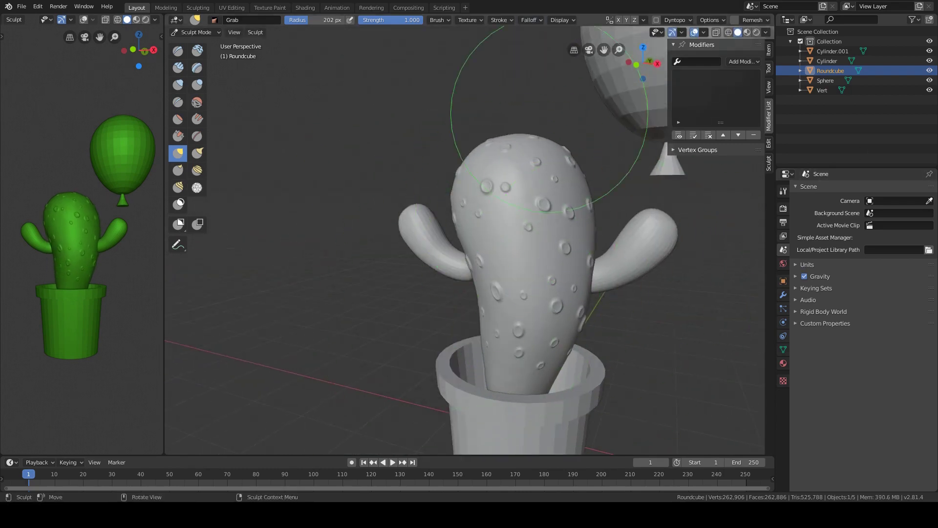
{"action": "scroll", "coordinate": [548, 117], "scroll_direction": "down", "scroll_amount": 5}
{"action": "middle_click_drag", "start_coordinate": [528, 247], "coordinate": [578, 218]}
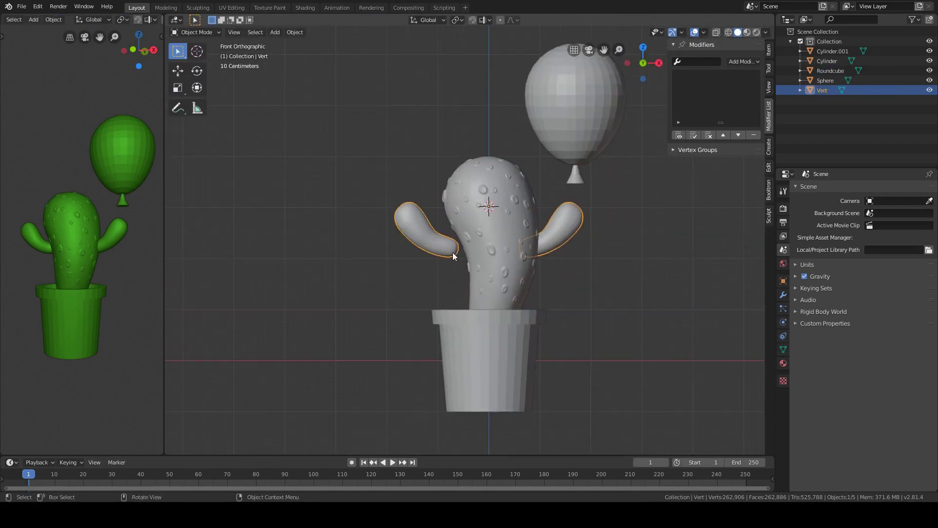
Separate the arms by loose parts, rotate the left arm, and set its origin to geometry
{"action": "key", "text": "F3"}
{"action": "type", "text": "sp"}
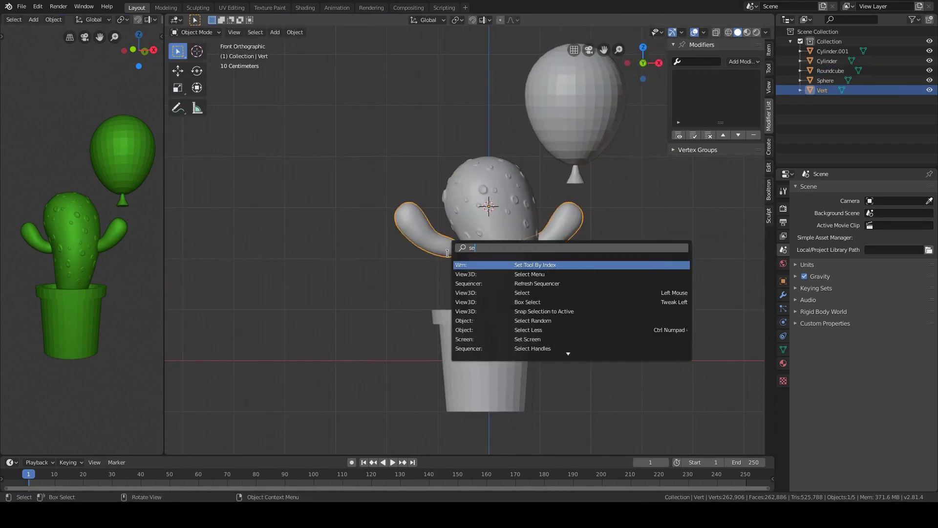
{"action": "type", "text": "p"}
{"action": "key", "text": "Return"}
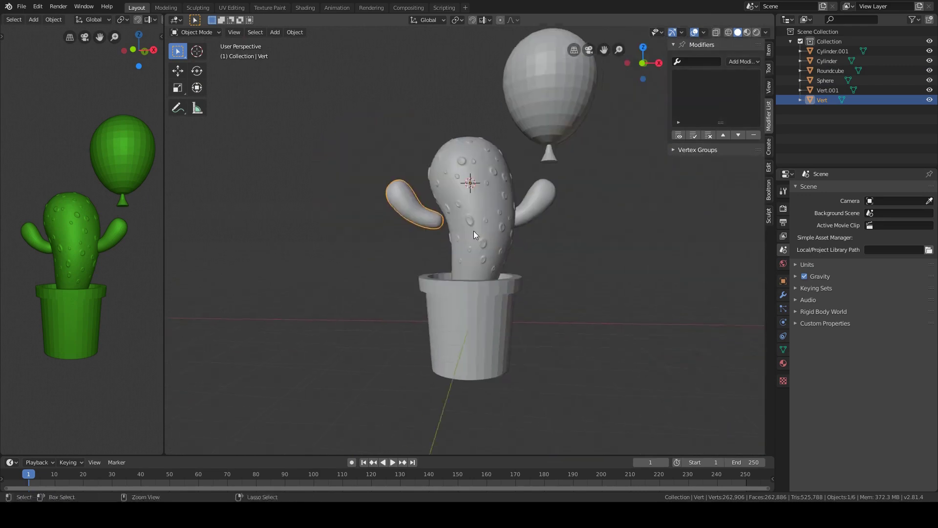
{"action": "key", "text": "r"}
{"action": "left_click", "coordinate": [424, 103]}
{"action": "left_click", "coordinate": [294, 32]}
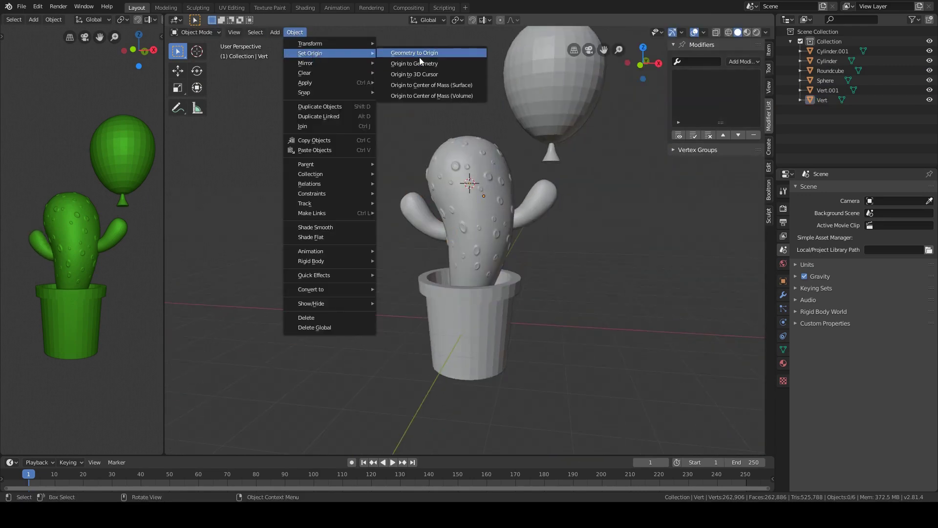
{"action": "left_click", "coordinate": [424, 75]}
Move the left arm snugly into the body and plump it with the Inflate brush
{"action": "right_click", "coordinate": [406, 204]}
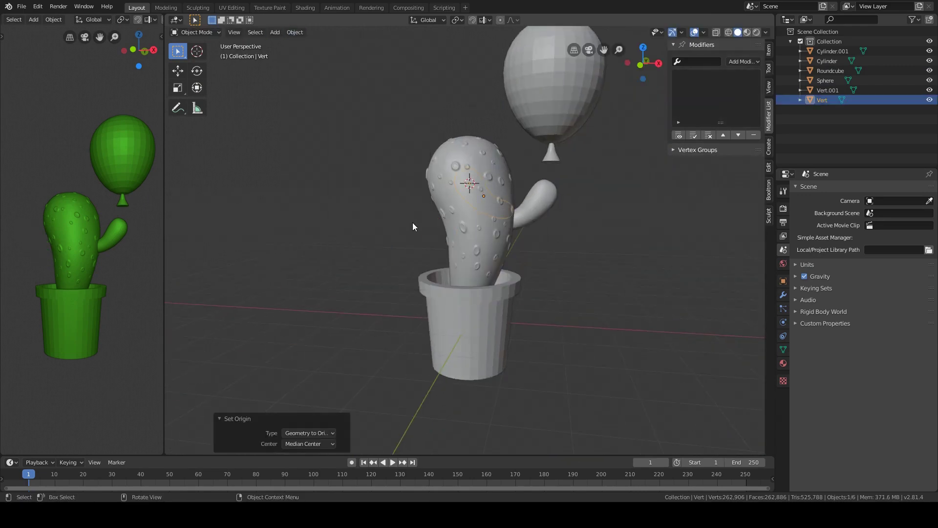
{"action": "middle_click_drag", "start_coordinate": [413, 226], "coordinate": [449, 356]}
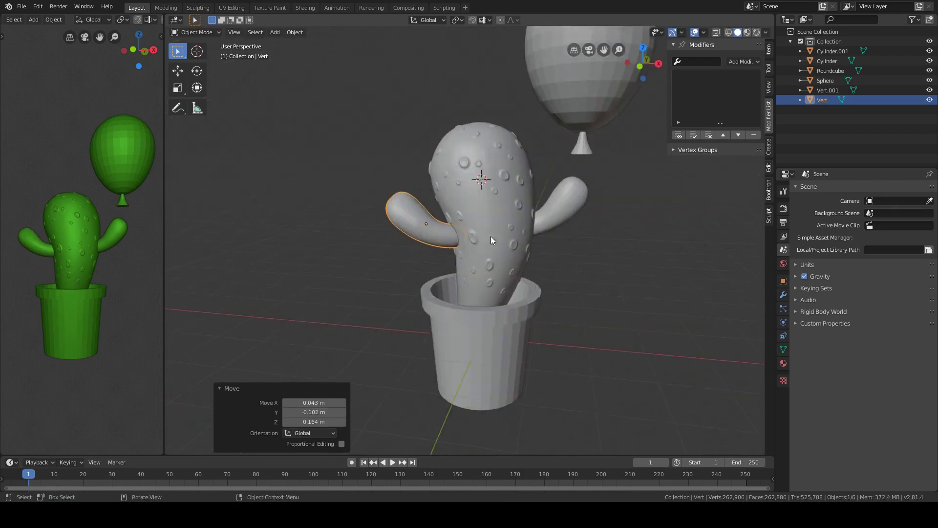
{"action": "scroll", "coordinate": [450, 241], "scroll_direction": "up", "scroll_amount": 2}
{"action": "key", "text": "i"}
{"action": "middle_click_drag", "start_coordinate": [450, 241], "coordinate": [429, 223]}
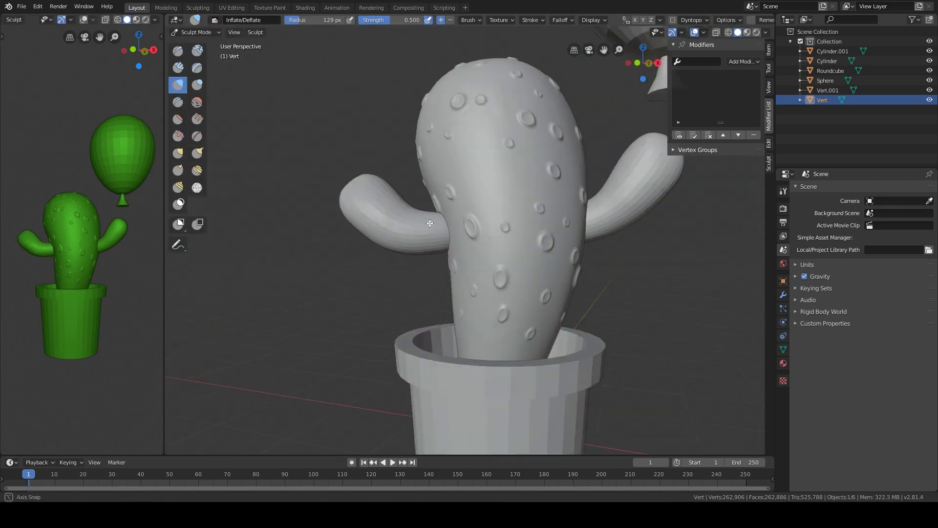
{"action": "mouse_move", "coordinate": [374, 181]}
{"action": "middle_mouse_down"}
{"action": "mouse_move", "coordinate": [557, 263]}
{"action": "mouse_move", "coordinate": [544, 180]}
{"action": "middle_mouse_up"}
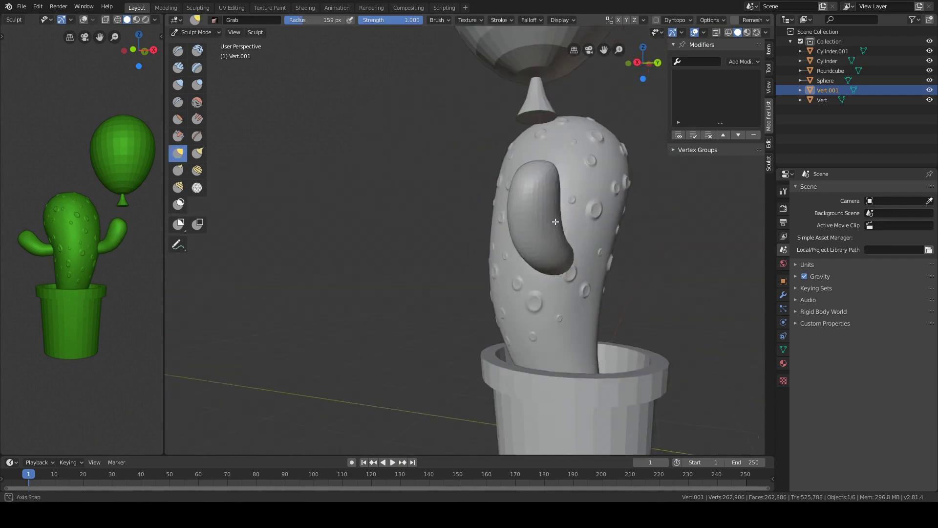
{"action": "scroll", "coordinate": [544, 180], "scroll_direction": "down", "scroll_amount": 4}
In Edit Mode, select the pot rim's inner edge loop and move it down
{"action": "key", "text": "KP_1"}
{"action": "key", "text": "Tab"}
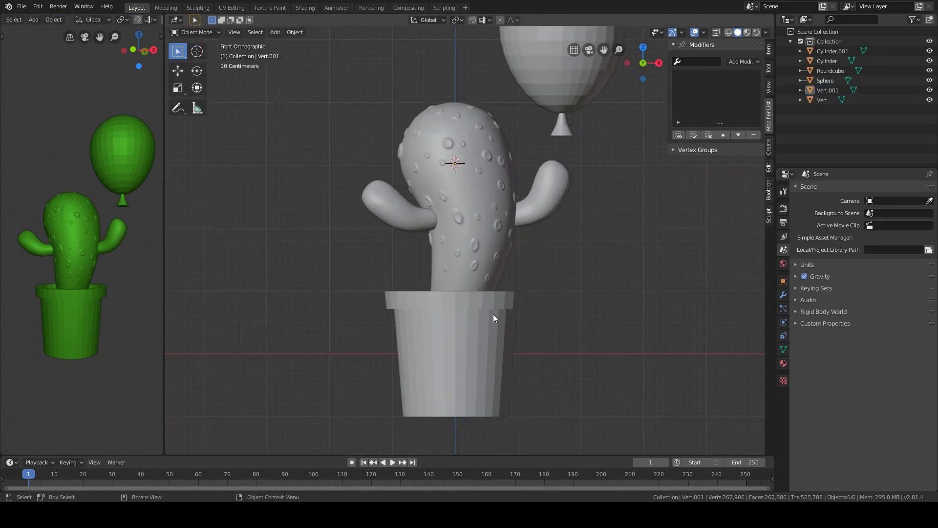
{"action": "scroll", "coordinate": [571, 263], "scroll_direction": "up", "scroll_amount": 3}
{"action": "middle_click_drag", "start_coordinate": [588, 281], "coordinate": [601, 273]}
{"action": "left_click", "coordinate": [601, 272], "text": "alt"}
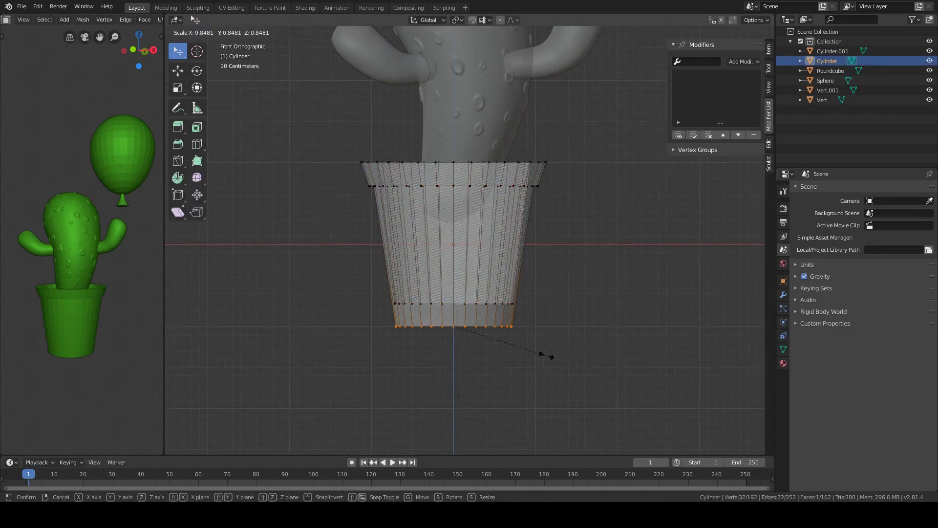
{"action": "left_click", "coordinate": [551, 340]}
Shade the pot flat, remesh it, and pick the Scrape brush for sculpting
{"action": "key", "text": "Tab"}
{"action": "key", "text": "alt+z"}
{"action": "mouse_move", "coordinate": [499, 256]}
{"action": "middle_mouse_down"}
{"action": "mouse_move", "coordinate": [543, 247]}
{"action": "mouse_move", "coordinate": [521, 259]}
{"action": "middle_mouse_up"}
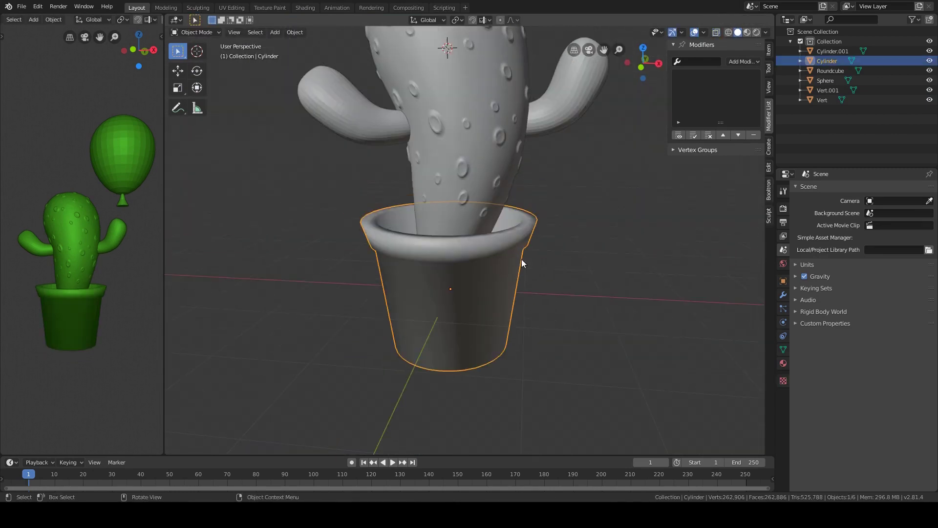
{"action": "left_click", "coordinate": [492, 297]}
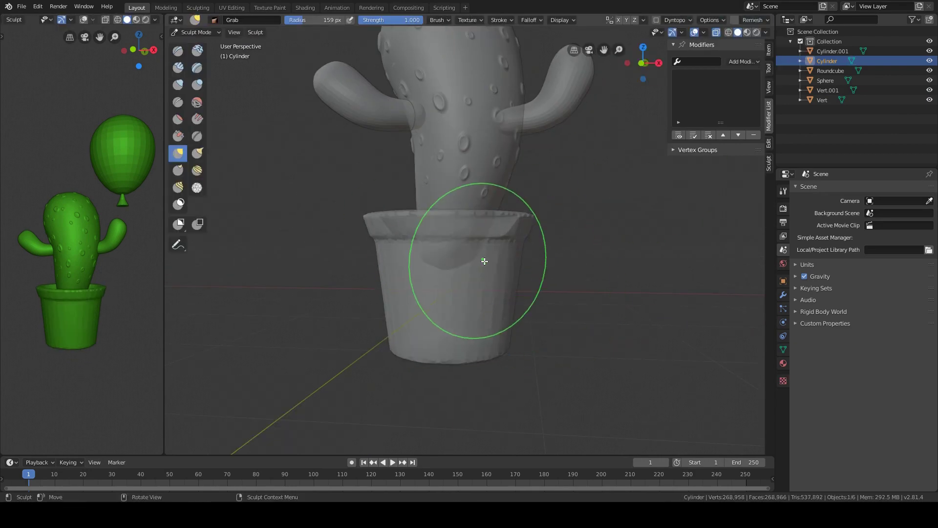
{"action": "type", "text": ".03"}
{"action": "left_click", "coordinate": [753, 71]}
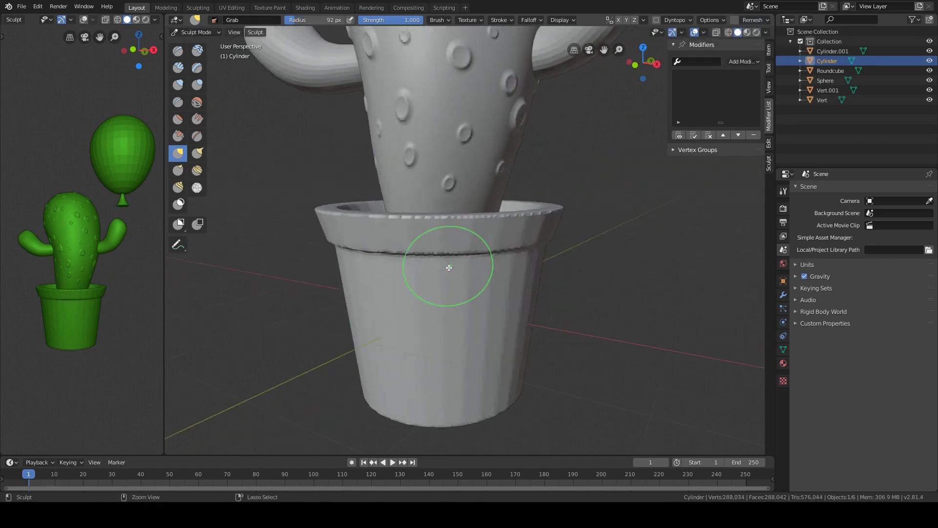
{"action": "key", "text": "shift+space"}
Lower the Remesh voxel size and remesh the pot into finer geometry
{"action": "left_click", "coordinate": [425, 272]}
{"action": "middle_click_drag", "start_coordinate": [420, 274], "coordinate": [417, 263]}
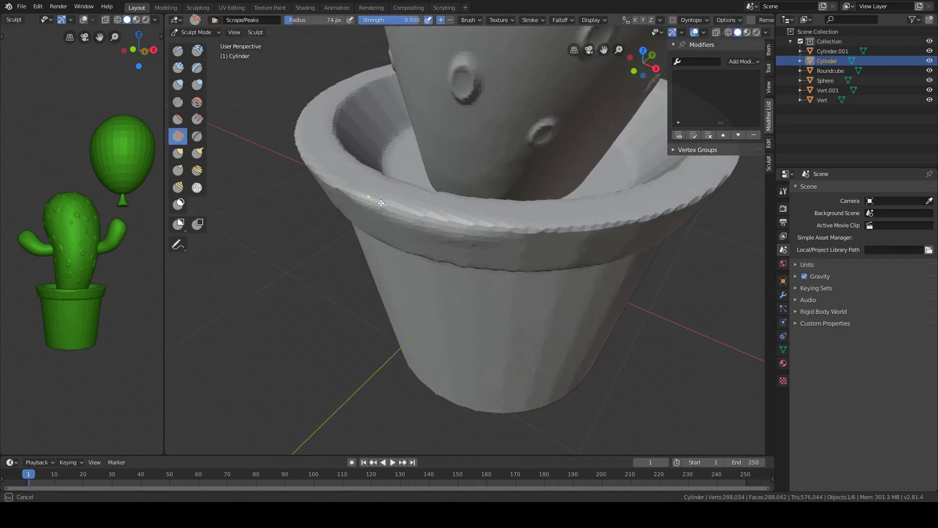
{"action": "middle_click_drag", "start_coordinate": [381, 203], "coordinate": [391, 195]}
{"action": "left_click", "coordinate": [766, 19]}
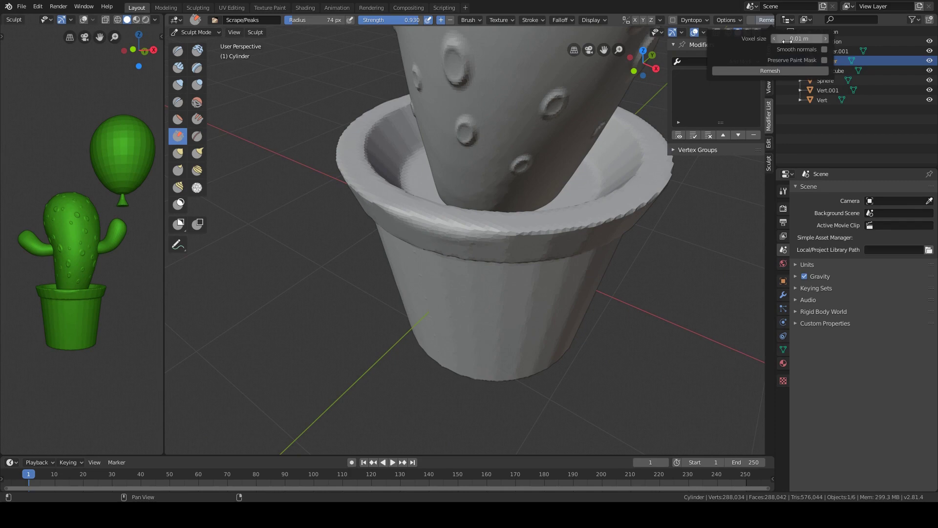
{"action": "key", "text": "shift+space"}
Isolate the pot in Local view and sculpt folds with a smaller Clay Strips brush
{"action": "left_click", "coordinate": [409, 268]}
{"action": "key", "text": "KP_Divide"}
{"action": "mouse_move", "coordinate": [489, 274]}
{"action": "middle_mouse_down"}
{"action": "mouse_move", "coordinate": [487, 253]}
{"action": "mouse_move", "coordinate": [511, 337]}
{"action": "middle_mouse_up"}
{"action": "scroll", "coordinate": [487, 253], "scroll_direction": "up", "scroll_amount": 3}
{"action": "key", "text": "f"}
{"action": "left_click", "coordinate": [487, 252]}
{"action": "key", "text": "shift+f"}
{"action": "left_click", "coordinate": [469, 266]}
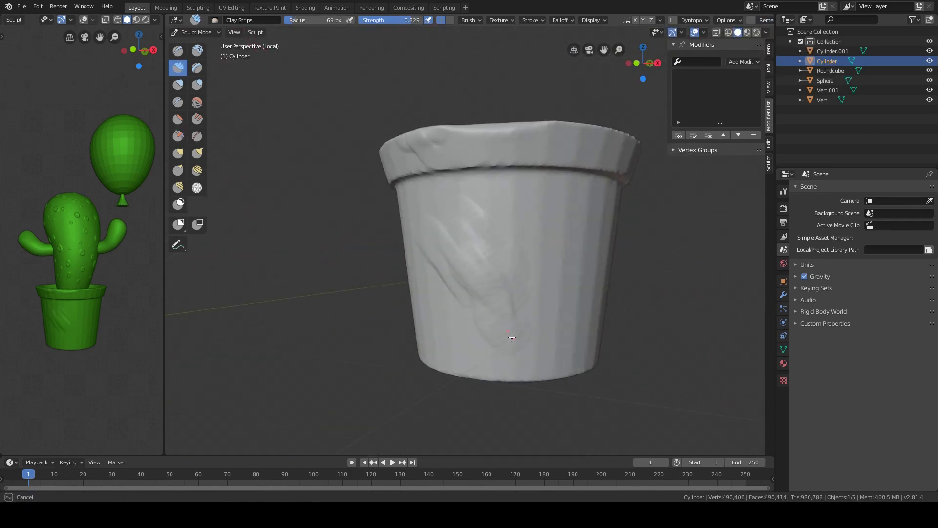
{"action": "middle_click_drag", "start_coordinate": [528, 330], "coordinate": [504, 281]}
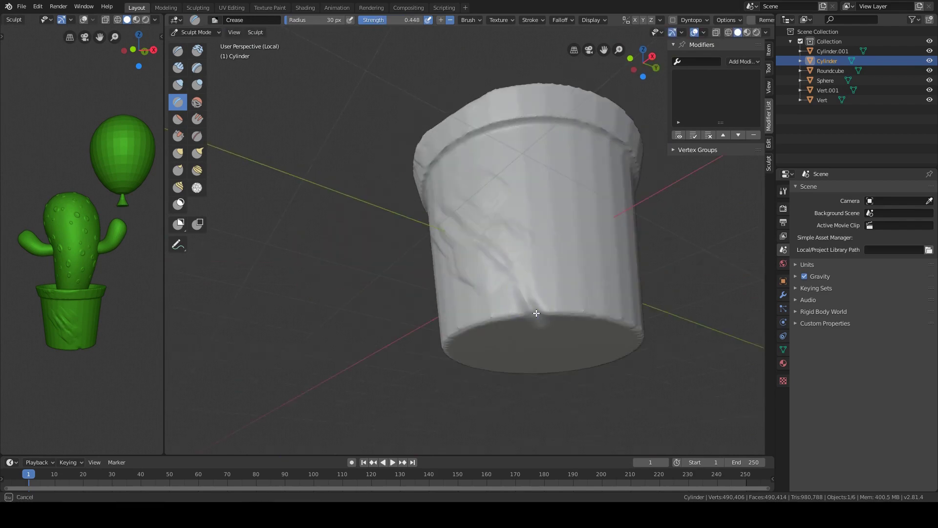
{"action": "scroll", "coordinate": [504, 280], "scroll_direction": "up", "scroll_amount": 2}
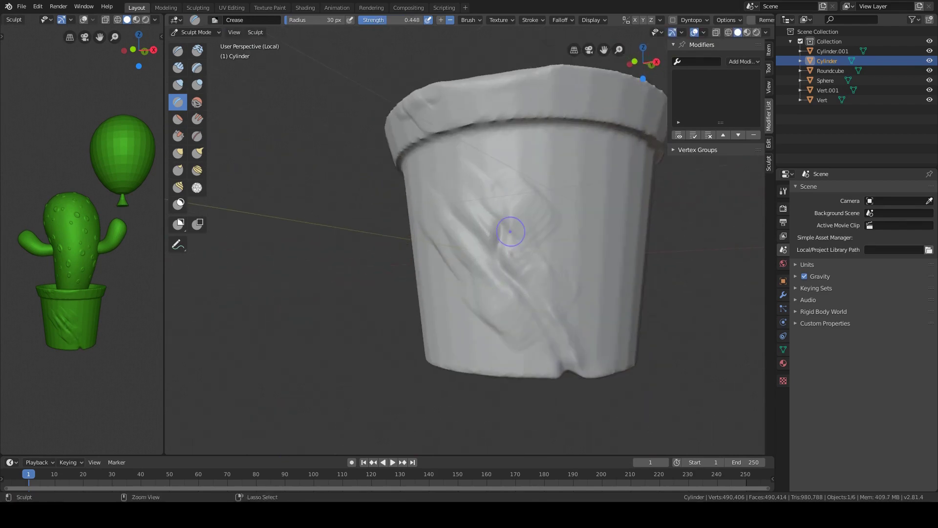
{"action": "scroll", "coordinate": [506, 185], "scroll_direction": "down", "scroll_amount": 2}
Sculpt creases around the pot's sides and rim with the Scrape/Peaks brush
{"action": "left_click", "coordinate": [178, 135]}
{"action": "mouse_move", "coordinate": [508, 230]}
{"action": "middle_mouse_down"}
{"action": "mouse_move", "coordinate": [576, 258]}
{"action": "mouse_move", "coordinate": [536, 270]}
{"action": "mouse_move", "coordinate": [619, 231]}
{"action": "middle_mouse_up"}
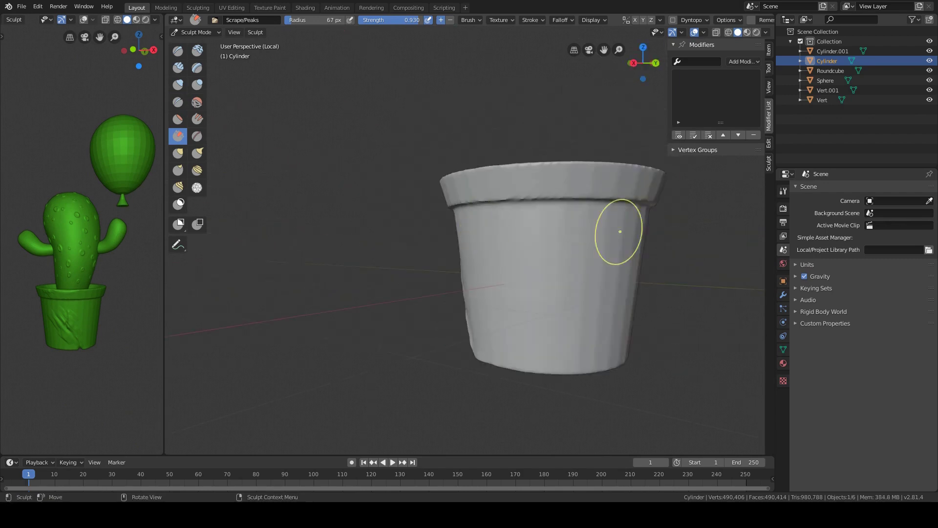
{"action": "middle_click_drag", "start_coordinate": [501, 310], "coordinate": [508, 196]}
{"action": "scroll", "coordinate": [507, 195], "scroll_direction": "up", "scroll_amount": 2}
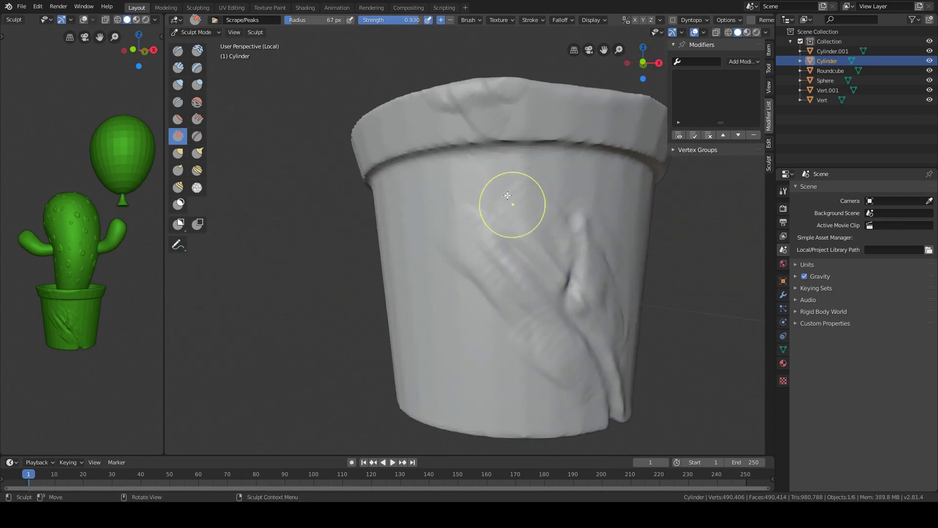
{"action": "mouse_move", "coordinate": [571, 382]}
{"action": "middle_mouse_down"}
{"action": "mouse_move", "coordinate": [444, 328]}
{"action": "mouse_move", "coordinate": [408, 337]}
{"action": "middle_mouse_up"}
In front view, add a Circle mesh scaled well beyond the pot
{"action": "key", "text": "ctrl+Tab"}
{"action": "scroll", "coordinate": [512, 345], "scroll_direction": "down", "scroll_amount": 3}
{"action": "mouse_move", "coordinate": [511, 344]}
{"action": "middle_mouse_down"}
{"action": "mouse_move", "coordinate": [523, 288]}
{"action": "mouse_move", "coordinate": [520, 348]}
{"action": "middle_mouse_up"}
{"action": "key", "text": "KP_1"}
{"action": "scroll", "coordinate": [530, 281], "scroll_direction": "up", "scroll_amount": 3}
{"action": "key", "text": "shift+a"}
{"action": "left_click", "coordinate": [567, 299]}
{"action": "key", "text": "s"}
{"action": "left_click", "coordinate": [520, 348]}
{"action": "scroll", "coordinate": [519, 279], "scroll_direction": "down", "scroll_amount": 3}
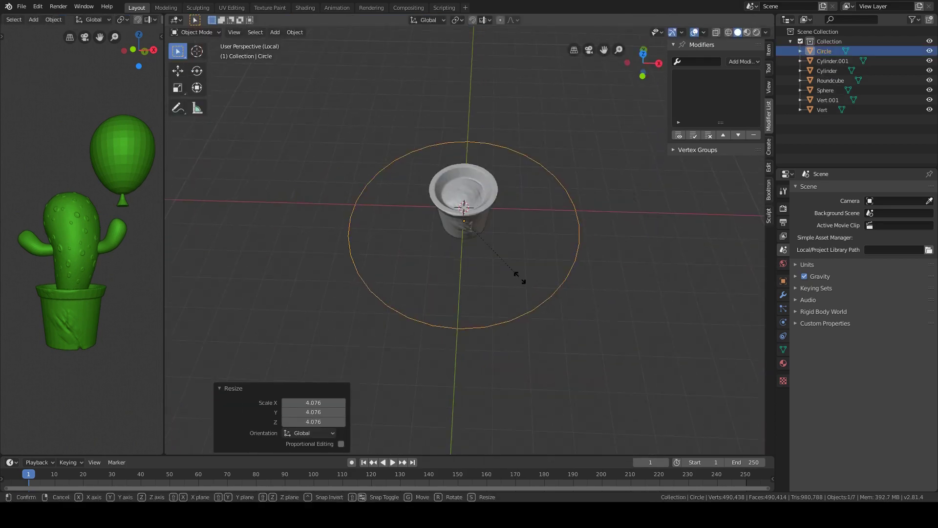
{"action": "scroll", "coordinate": [526, 284], "scroll_direction": "up", "scroll_amount": 2}
Fill the circle into a solid disc in Edit Mode
{"action": "key", "text": "Tab"}
{"action": "key", "text": "f"}
{"action": "key", "text": "Tab"}
{"action": "middle_click_drag", "start_coordinate": [526, 279], "coordinate": [494, 280]}
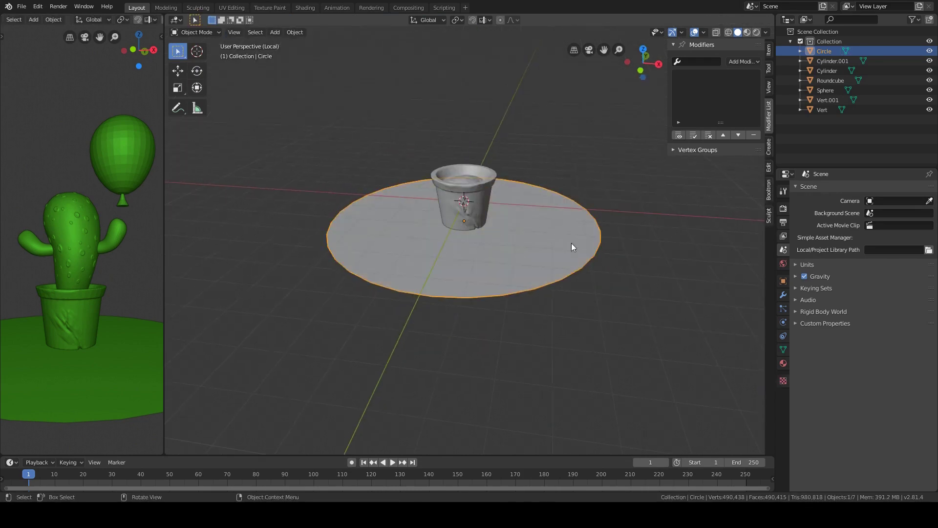
Sculpt lumps into the disc with Dyntopo and Clay Strips, brush strength 0.867
{"action": "key", "text": "ctrl+Tab"}
{"action": "middle_click_drag", "start_coordinate": [571, 242], "coordinate": [538, 255]}
{"action": "key", "text": "ctrl+d"}
{"action": "key", "text": "c"}
{"action": "left_click_drag", "start_coordinate": [482, 272], "coordinate": [508, 275]}
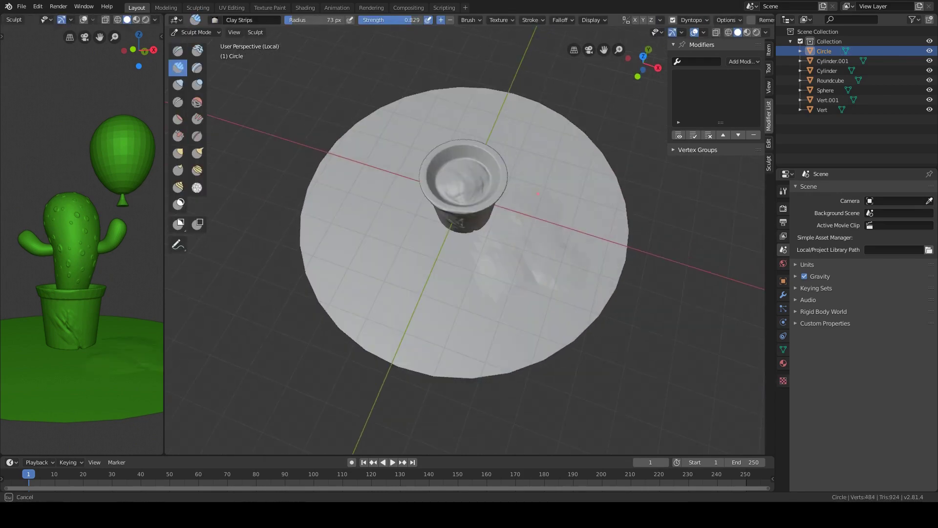
{"action": "middle_click_drag", "start_coordinate": [508, 274], "coordinate": [410, 215]}
{"action": "left_click_drag", "start_coordinate": [411, 215], "coordinate": [440, 254]}
{"action": "middle_click_drag", "start_coordinate": [440, 255], "coordinate": [477, 286]}
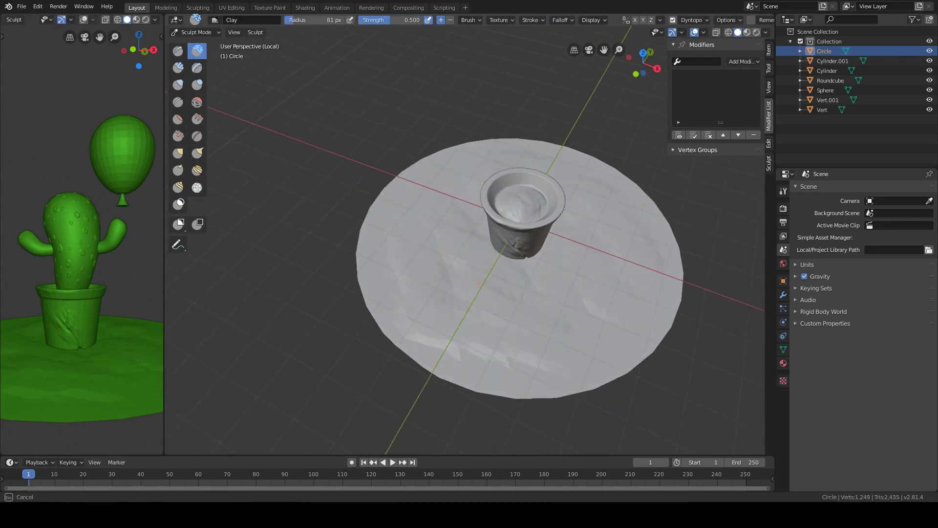
{"action": "left_click_drag", "start_coordinate": [386, 19], "coordinate": [410, 20]}
{"action": "left_click", "coordinate": [694, 19]}
Add more lumps across the ground, then return to Object Mode and exit Local view
{"action": "middle_click_drag", "start_coordinate": [467, 318], "coordinate": [450, 293]}
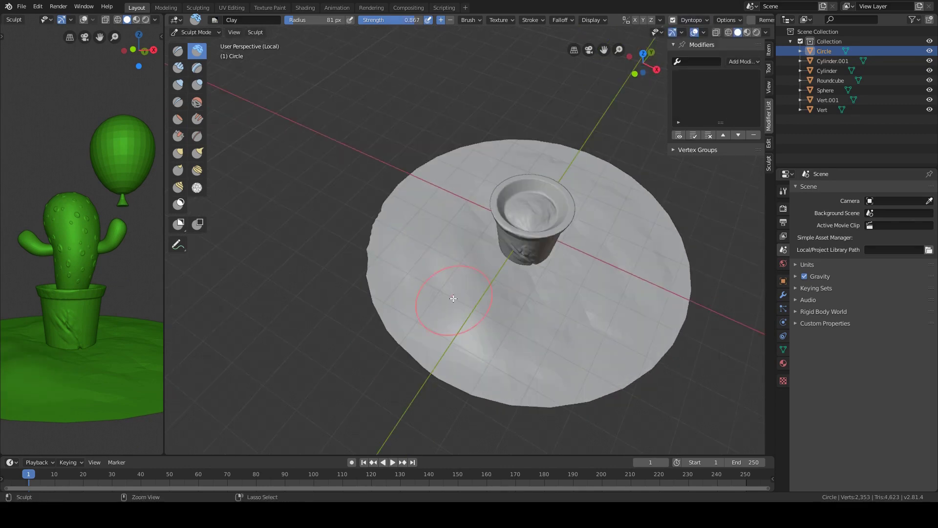
{"action": "left_click_drag", "start_coordinate": [450, 293], "coordinate": [556, 335]}
{"action": "middle_click_drag", "start_coordinate": [556, 335], "coordinate": [641, 288]}
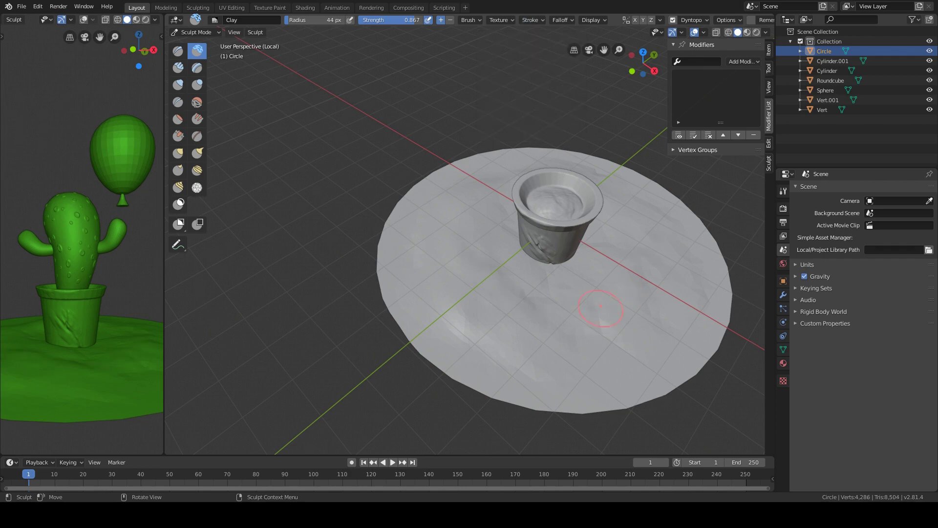
{"action": "middle_click_drag", "start_coordinate": [543, 303], "coordinate": [507, 328]}
{"action": "middle_click_drag", "start_coordinate": [627, 254], "coordinate": [562, 220]}
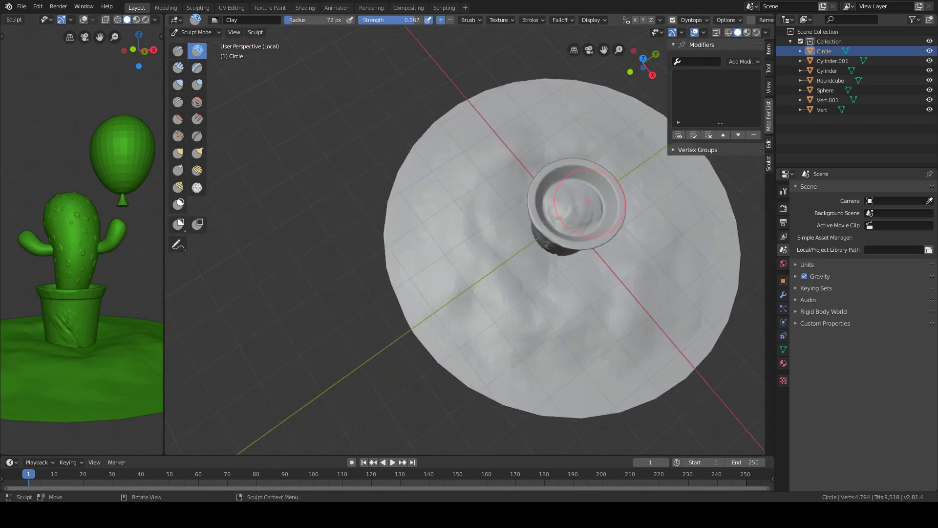
{"action": "key", "text": "ctrl+Tab"}
{"action": "key", "text": "KP_Divide"}
Select the cactus's right arm and switch it into Sculpt Mode
{"action": "scroll", "coordinate": [501, 233], "scroll_direction": "up", "scroll_amount": 3}
{"action": "left_click", "coordinate": [518, 216]}
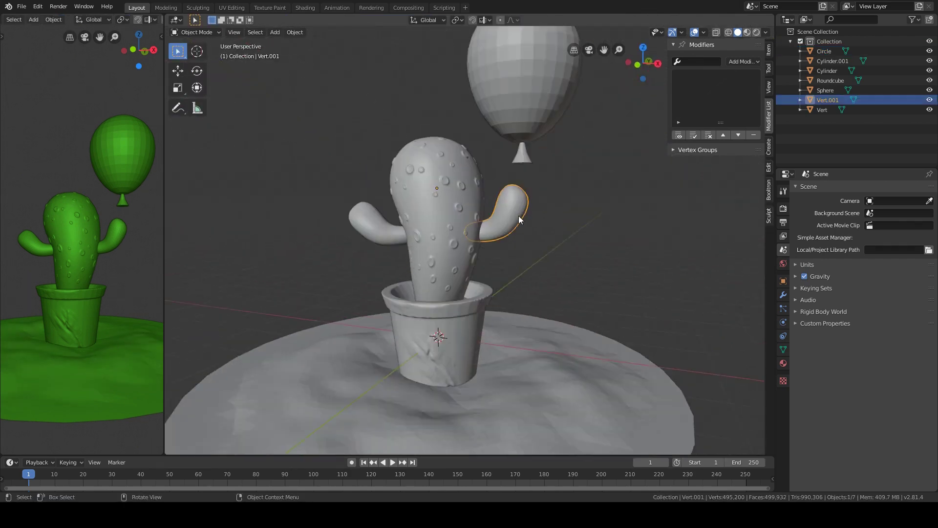
{"action": "scroll", "coordinate": [547, 197], "scroll_direction": "up", "scroll_amount": 2}
{"action": "left_click", "coordinate": [294, 31]}
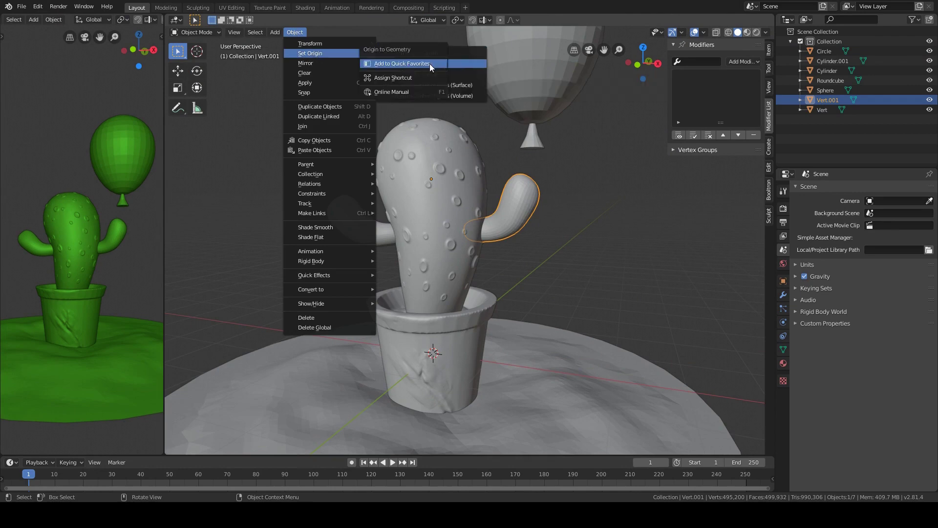
{"action": "left_click", "coordinate": [429, 64]}
{"action": "key", "text": "q"}
{"action": "left_click", "coordinate": [453, 152]}
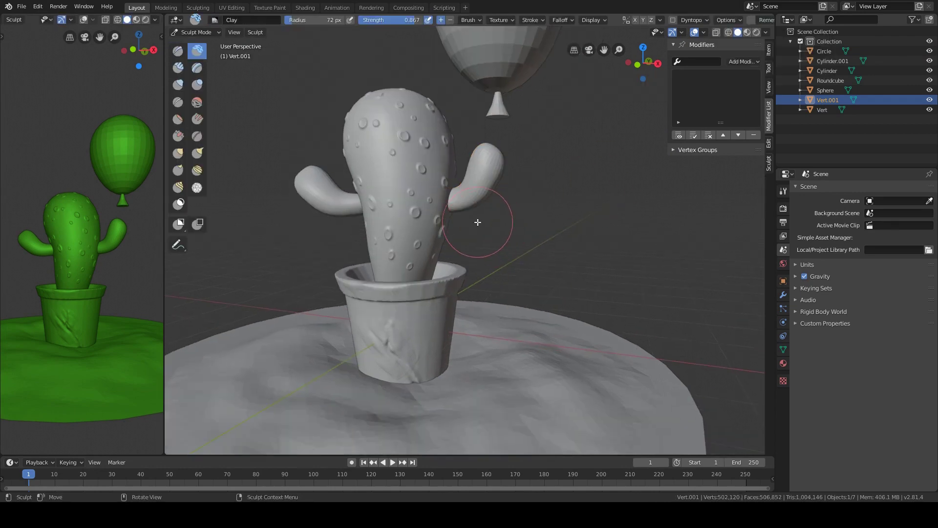
Sculpt round bumps on the arms with brush strength 1.000, checking from the front
{"action": "scroll", "coordinate": [477, 222], "scroll_direction": "up", "scroll_amount": 5}
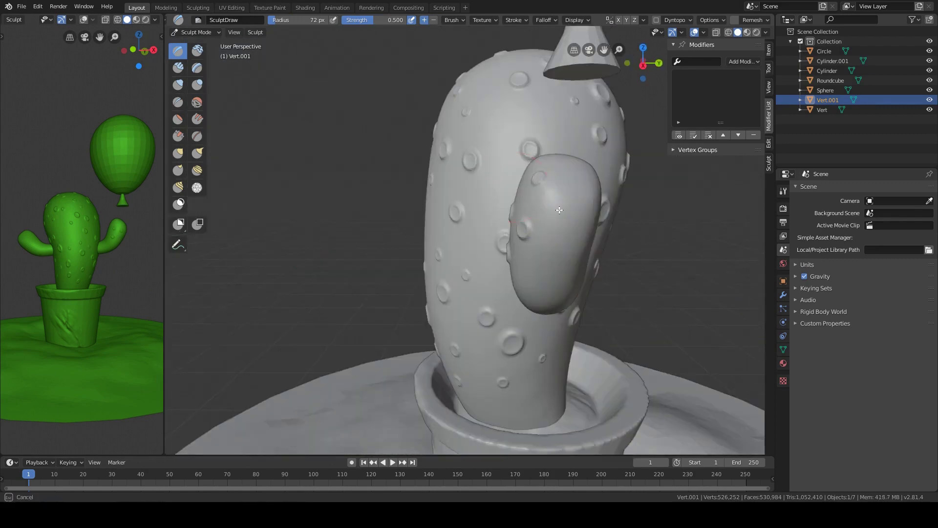
{"action": "mouse_move", "coordinate": [559, 210]}
{"action": "middle_mouse_down"}
{"action": "mouse_move", "coordinate": [471, 289]}
{"action": "mouse_move", "coordinate": [567, 192]}
{"action": "middle_mouse_up"}
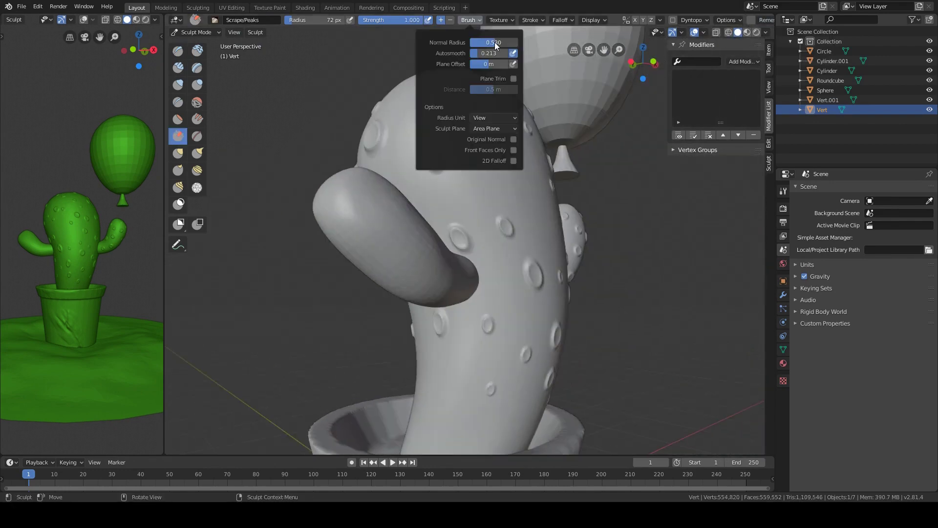
{"action": "mouse_move", "coordinate": [470, 236]}
{"action": "middle_mouse_down"}
{"action": "mouse_move", "coordinate": [485, 309]}
{"action": "mouse_move", "coordinate": [408, 248]}
{"action": "middle_mouse_up"}
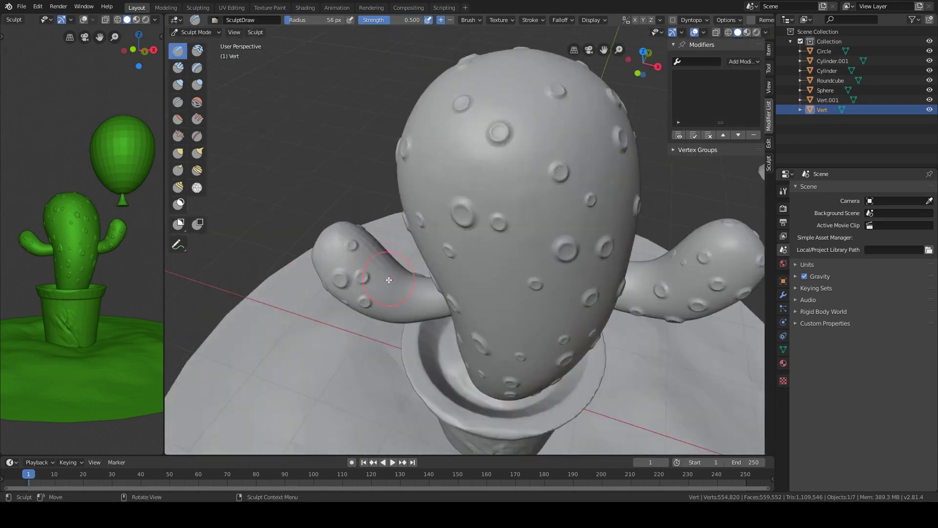
{"action": "middle_click_drag", "start_coordinate": [372, 256], "coordinate": [396, 283]}
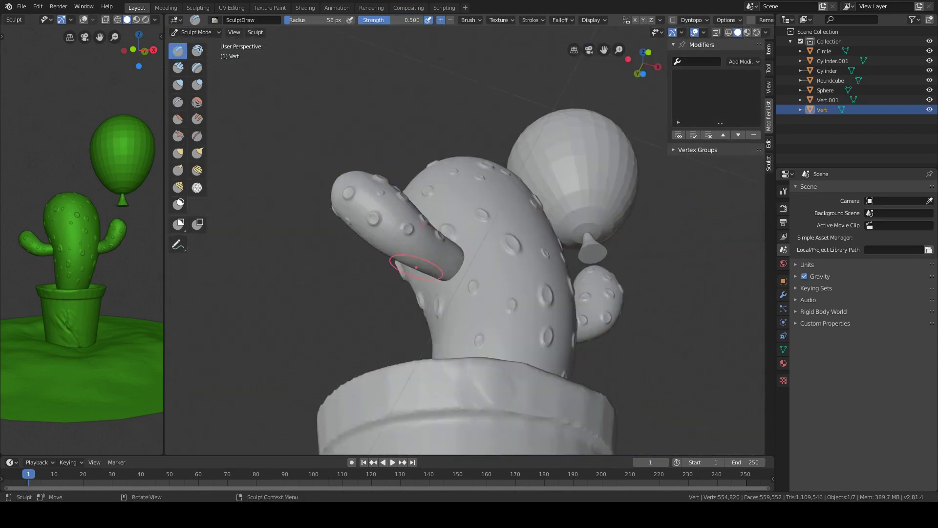
{"action": "key", "text": "KP_1"}
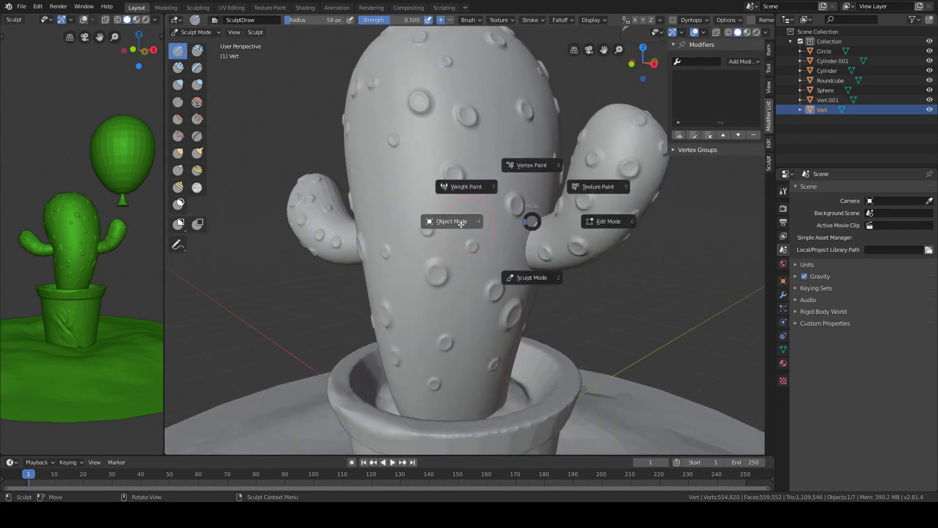
{"action": "mouse_move", "coordinate": [487, 166]}
{"action": "middle_mouse_down"}
{"action": "mouse_move", "coordinate": [451, 182]}
{"action": "mouse_move", "coordinate": [442, 127]}
{"action": "middle_mouse_up"}
{"action": "middle_click_drag", "start_coordinate": [435, 212], "coordinate": [595, 283]}
{"action": "mouse_move", "coordinate": [534, 233]}
{"action": "middle_mouse_down", "text": "ctrl"}
{"action": "mouse_move", "coordinate": [529, 257]}
{"action": "mouse_move", "coordinate": [481, 234]}
{"action": "middle_mouse_up", "text": "ctrl"}
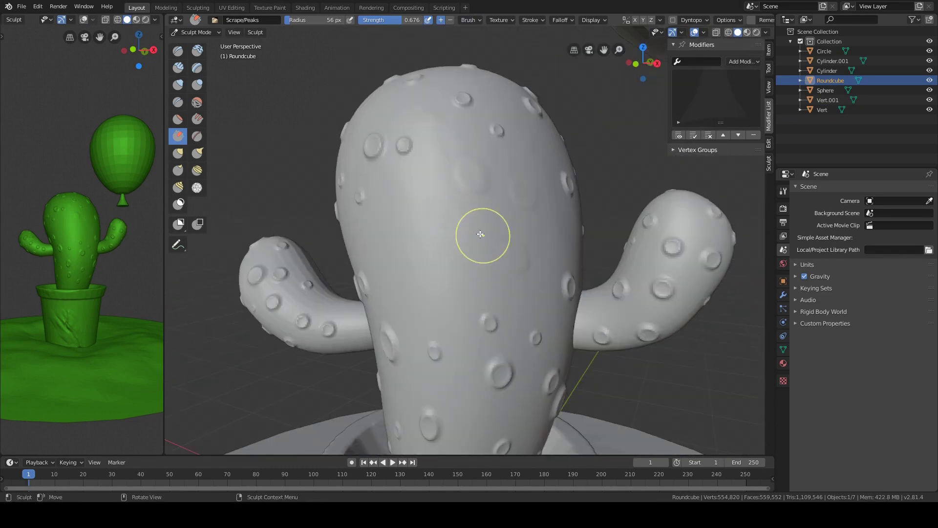
Carve the first smile groove into the cactus front at brush strength 1.000
{"action": "scroll", "coordinate": [482, 235], "scroll_direction": "up", "scroll_amount": 3}
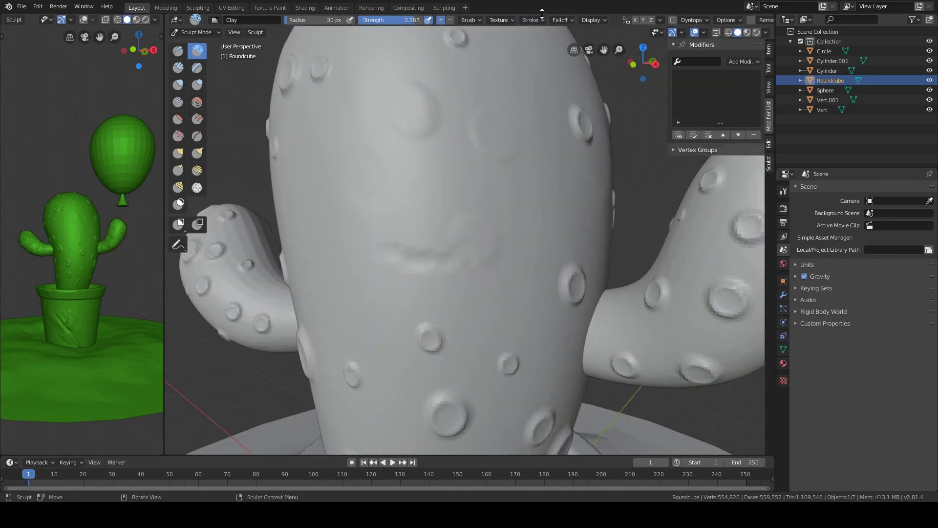
{"action": "middle_click_drag", "start_coordinate": [386, 251], "coordinate": [396, 254]}
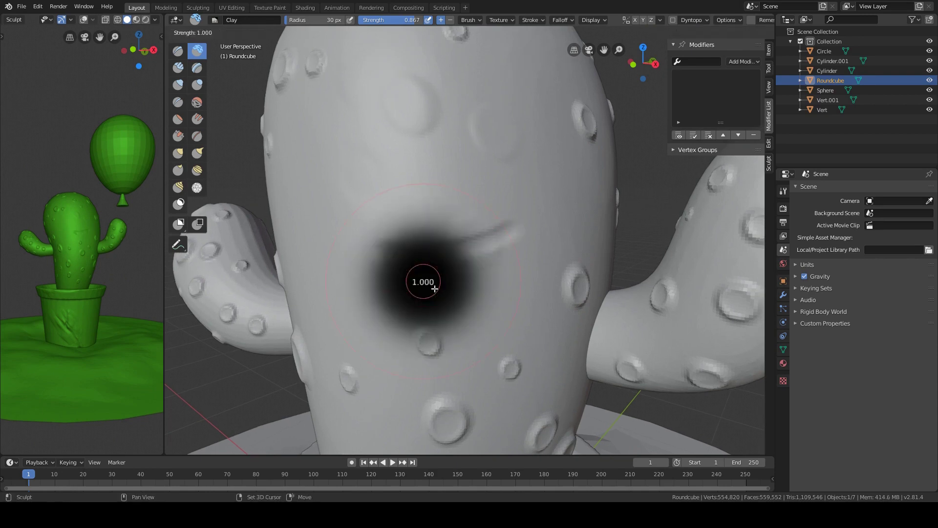
{"action": "left_click", "coordinate": [435, 288]}
{"action": "middle_click_drag", "start_coordinate": [435, 289], "coordinate": [481, 282]}
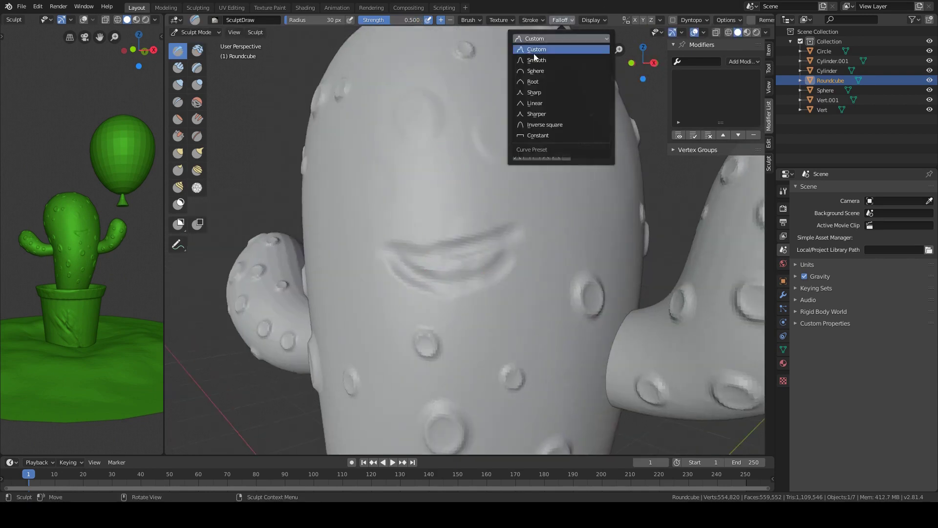
{"action": "middle_click_drag", "start_coordinate": [478, 229], "coordinate": [447, 288]}
{"action": "left_click_drag", "start_coordinate": [424, 267], "coordinate": [484, 244]}
{"action": "middle_click_drag", "start_coordinate": [484, 244], "coordinate": [491, 240]}
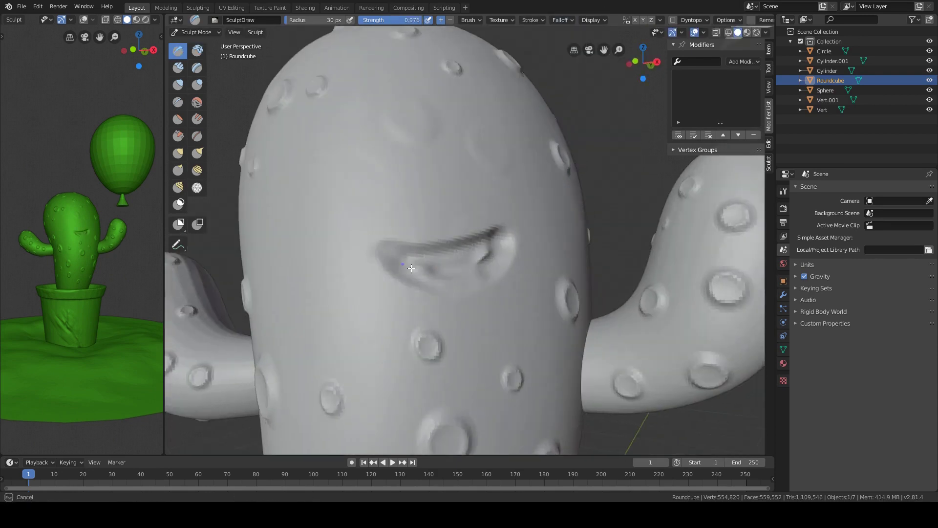
With a larger brush, deepen the groove and hollow out the mouth
{"action": "left_click_drag", "start_coordinate": [439, 261], "coordinate": [483, 254]}
{"action": "middle_click_drag", "start_coordinate": [483, 254], "coordinate": [474, 251]}
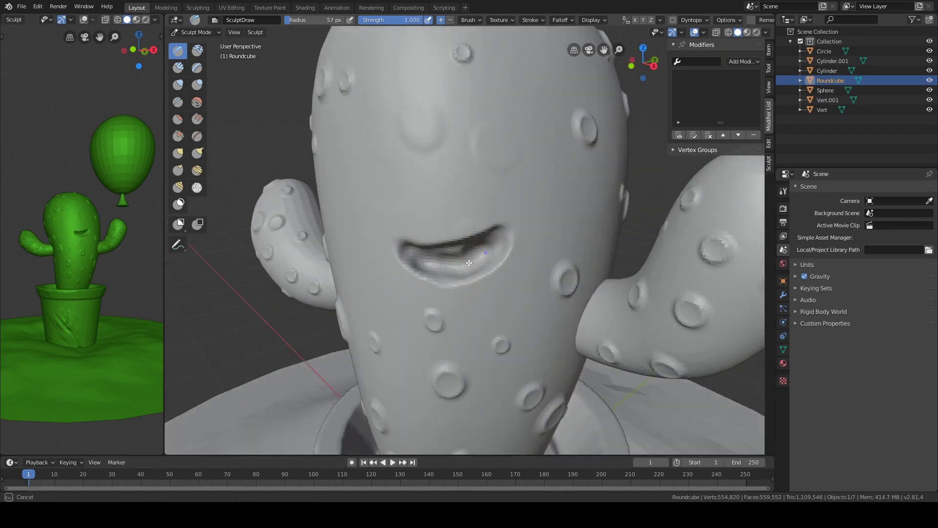
{"action": "scroll", "coordinate": [474, 251], "scroll_direction": "up", "scroll_amount": 2}
{"action": "left_click_drag", "start_coordinate": [391, 264], "coordinate": [471, 252]}
{"action": "scroll", "coordinate": [471, 252], "scroll_direction": "up", "scroll_amount": 2}
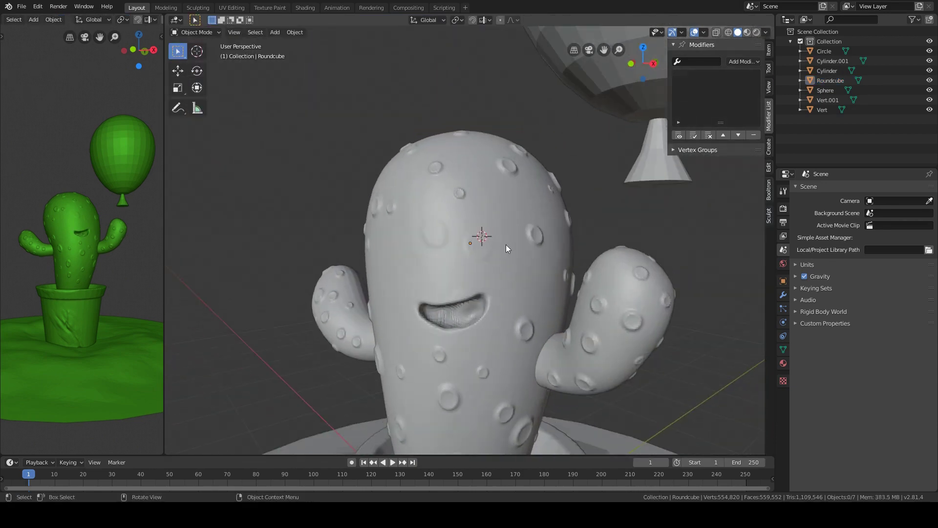
Add a Round Cube eye, scaled down small and slightly rotated
{"action": "key", "text": "shift+a"}
{"action": "left_click", "coordinate": [559, 357]}
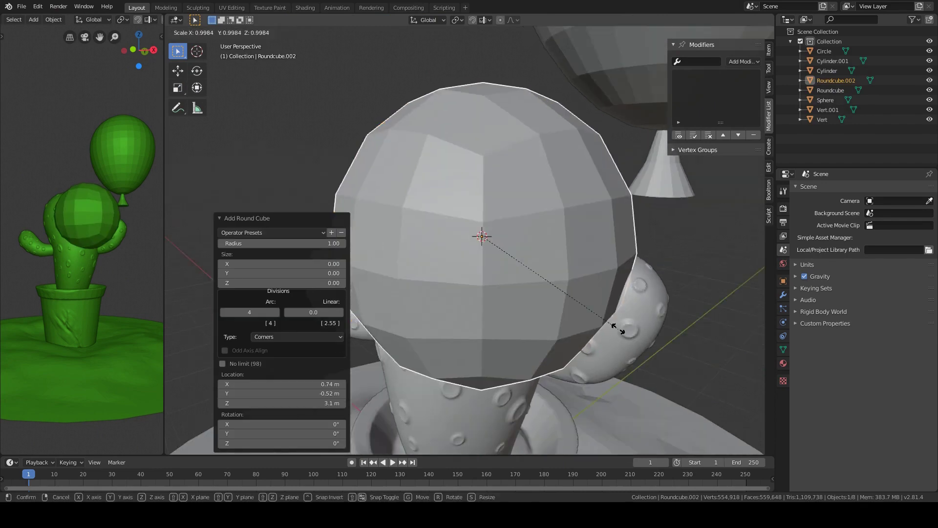
{"action": "key", "text": "s"}
{"action": "left_click", "coordinate": [645, 307]}
{"action": "mouse_move", "coordinate": [645, 306]}
{"action": "middle_mouse_down"}
{"action": "mouse_move", "coordinate": [511, 240]}
{"action": "mouse_move", "coordinate": [586, 289]}
{"action": "middle_mouse_up"}
{"action": "key", "text": "r"}
{"action": "left_click", "coordinate": [585, 289]}
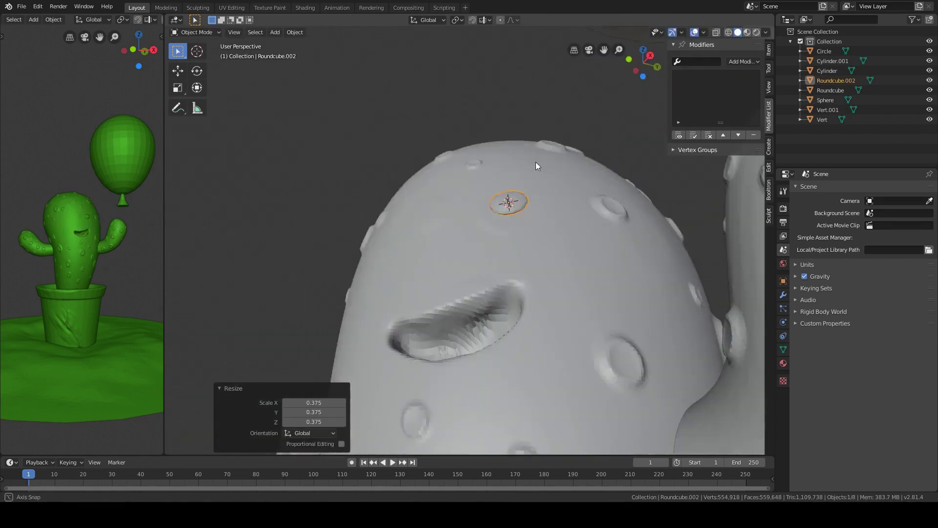
{"action": "mouse_move", "coordinate": [535, 162]}
{"action": "middle_mouse_down"}
{"action": "mouse_move", "coordinate": [579, 217]}
{"action": "mouse_move", "coordinate": [540, 234]}
{"action": "middle_mouse_up"}
Duplicate the eye and set snapping to Face using the object's center
{"action": "key", "text": "shift+d"}
{"action": "left_click", "coordinate": [391, 230]}
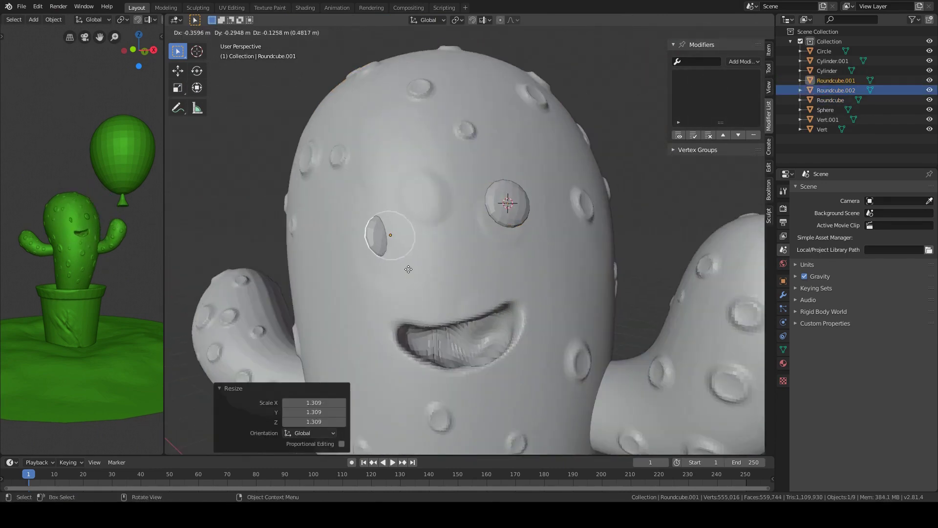
{"action": "middle_click_drag", "start_coordinate": [391, 230], "coordinate": [489, 98]}
{"action": "left_click", "coordinate": [489, 19]}
{"action": "left_click", "coordinate": [485, 20]}
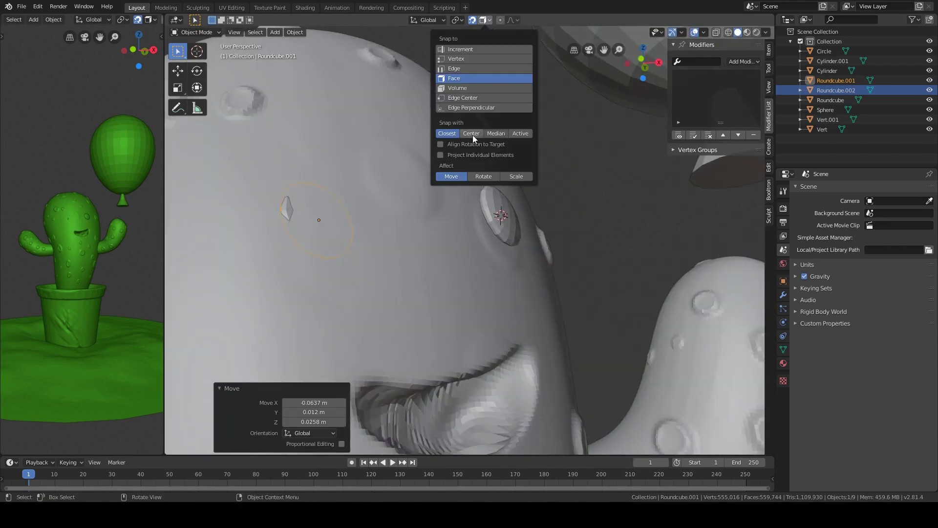
{"action": "left_click", "coordinate": [473, 135]}
Move and rotate the second eye onto the face, then select the cactus body
{"action": "key", "text": "g"}
{"action": "left_click", "coordinate": [391, 238]}
{"action": "key", "text": "r"}
{"action": "key", "text": "r"}
{"action": "left_click", "coordinate": [496, 131]}
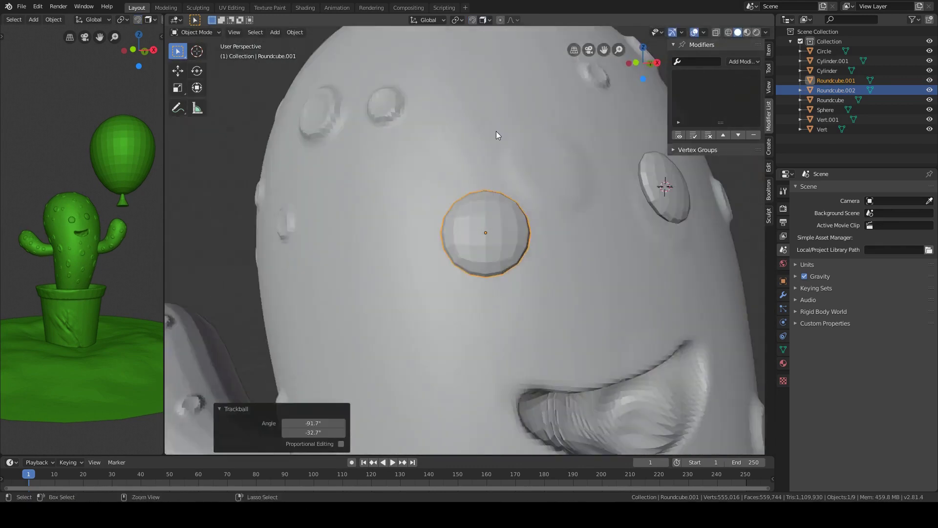
{"action": "mouse_move", "coordinate": [497, 131]}
{"action": "middle_mouse_down"}
{"action": "mouse_move", "coordinate": [536, 192]}
{"action": "mouse_move", "coordinate": [527, 196]}
{"action": "mouse_move", "coordinate": [611, 147]}
{"action": "middle_mouse_up"}
{"action": "key", "text": "alt+a"}
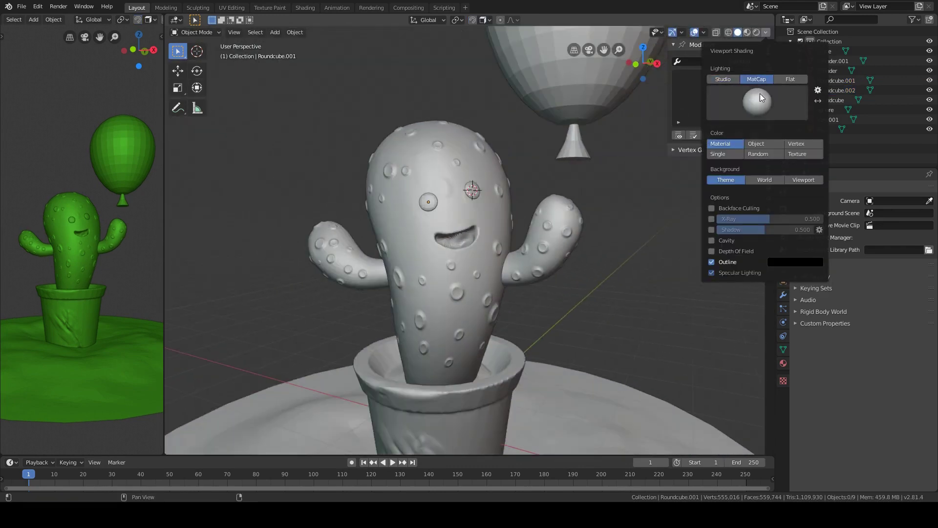
{"action": "left_click", "coordinate": [551, 183]}
{"action": "key", "text": "ctrl+Tab"}
{"action": "scroll", "coordinate": [502, 285], "scroll_direction": "up", "scroll_amount": 5}
Back in Object Mode, add a Cone and narrow its base into a thin spike
{"action": "key", "text": "ctrl+Tab"}
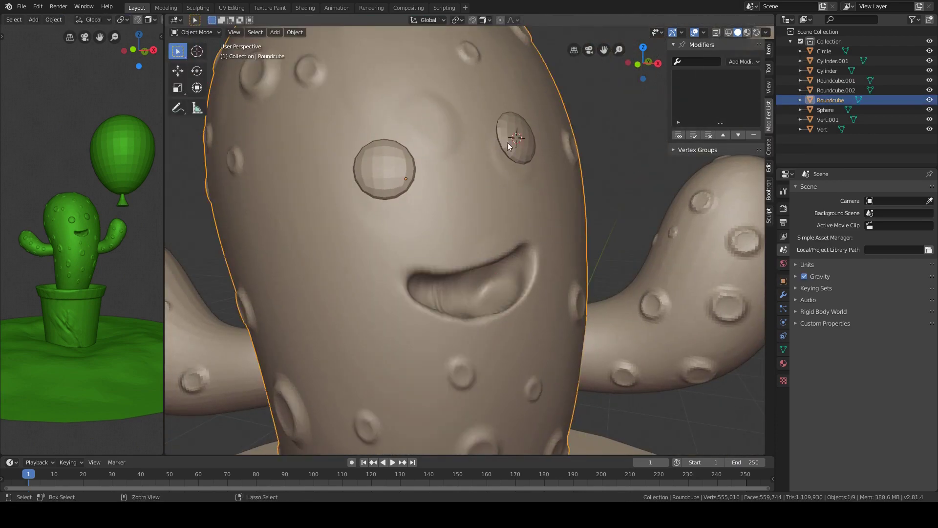
{"action": "key", "text": "KP_1"}
{"action": "scroll", "coordinate": [518, 272], "scroll_direction": "down", "scroll_amount": 5}
{"action": "key", "text": "alt+a"}
{"action": "scroll", "coordinate": [579, 233], "scroll_direction": "up", "scroll_amount": 2}
{"action": "key", "text": "shift+a"}
{"action": "left_click", "coordinate": [496, 240]}
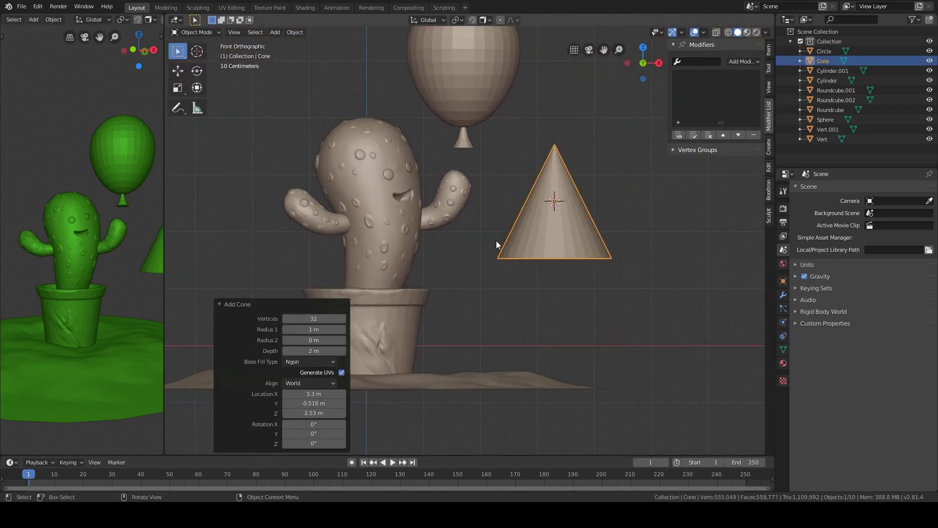
{"action": "key", "text": "Tab"}
{"action": "key", "text": "s"}
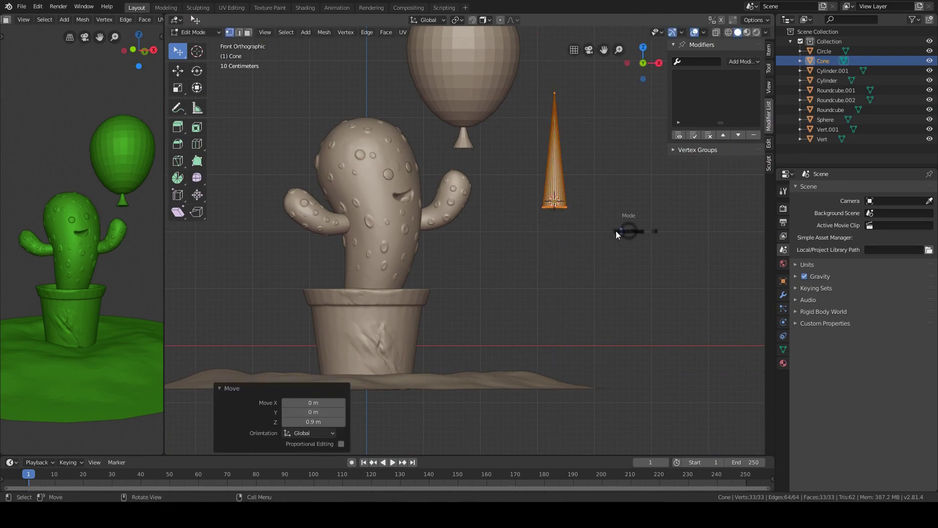
{"action": "left_click", "coordinate": [592, 234]}
{"action": "middle_click_drag", "start_coordinate": [591, 233], "coordinate": [561, 248]}
With face snapping on, place resized spike copies onto the cactus head
{"action": "key", "text": "shift+Tab"}
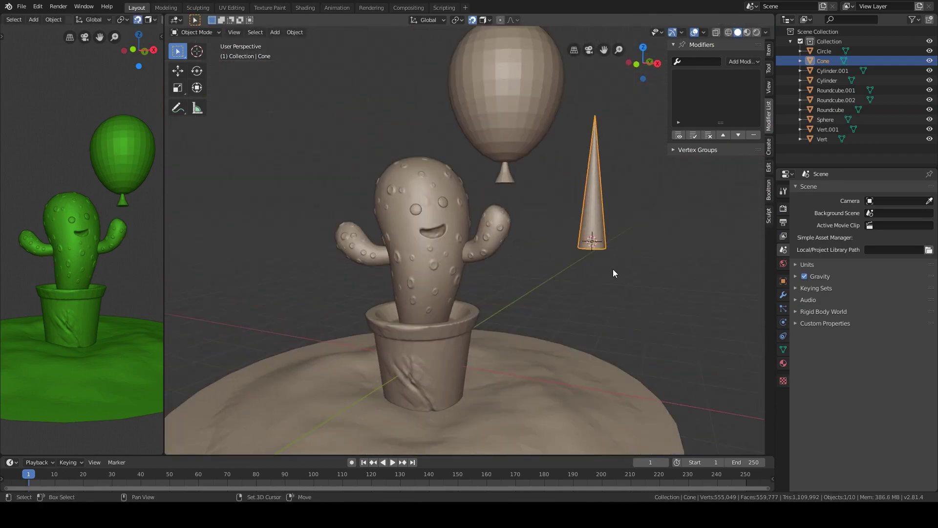
{"action": "key", "text": "shift+d"}
{"action": "left_click", "coordinate": [430, 203]}
{"action": "key", "text": "s"}
{"action": "left_click", "coordinate": [508, 264]}
{"action": "scroll", "coordinate": [509, 264], "scroll_direction": "up", "scroll_amount": 4}
{"action": "key", "text": "s"}
{"action": "left_click", "coordinate": [509, 264]}
{"action": "middle_click_drag", "start_coordinate": [509, 264], "coordinate": [545, 265]}
{"action": "left_click", "coordinate": [506, 199]}
{"action": "middle_click_drag", "start_coordinate": [507, 198], "coordinate": [565, 203]}
Add linked spike copies on the cactus head, enlarging one and shrinking another
{"action": "key", "text": "alt+d"}
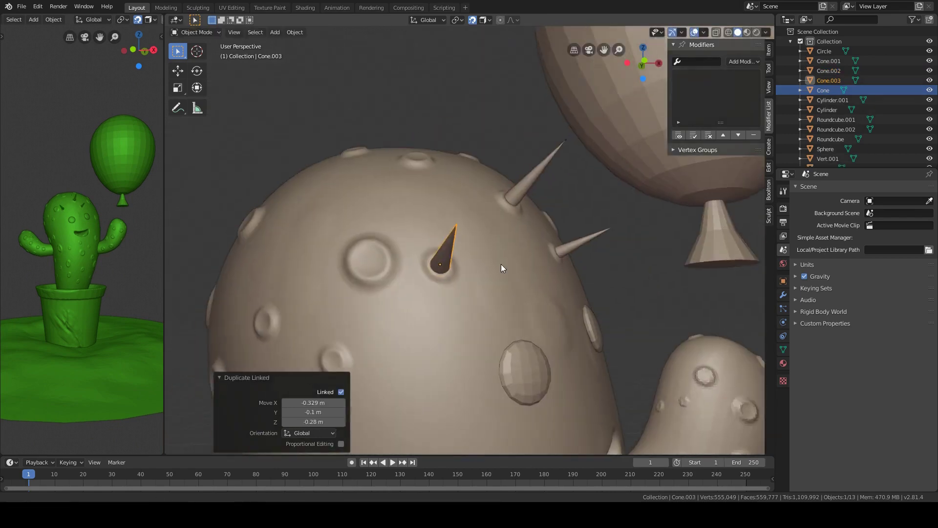
{"action": "left_click", "coordinate": [500, 264]}
{"action": "key", "text": "alt+d"}
{"action": "key", "text": "s"}
{"action": "key", "text": "alt+d"}
{"action": "mouse_move", "coordinate": [496, 198]}
{"action": "middle_mouse_down"}
{"action": "mouse_move", "coordinate": [469, 210]}
{"action": "mouse_move", "coordinate": [541, 229]}
{"action": "middle_mouse_up"}
{"action": "left_click", "coordinate": [440, 208]}
{"action": "key", "text": "s"}
{"action": "left_click", "coordinate": [518, 220]}
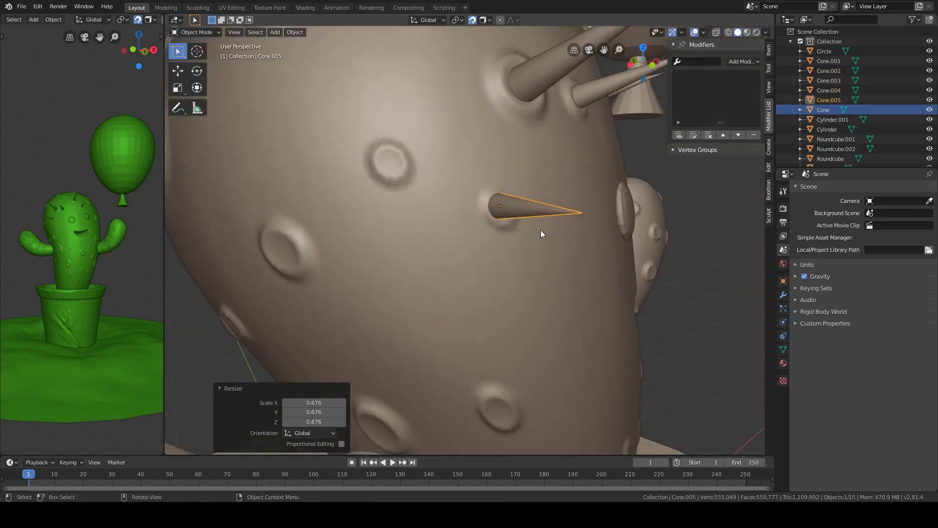
{"action": "left_click", "coordinate": [447, 226]}
{"action": "middle_click_drag", "start_coordinate": [447, 226], "coordinate": [498, 167]}
Place more linked spikes around the cactus body, tilting one to a new angle
{"action": "key", "text": "alt+d"}
{"action": "left_click", "coordinate": [455, 240]}
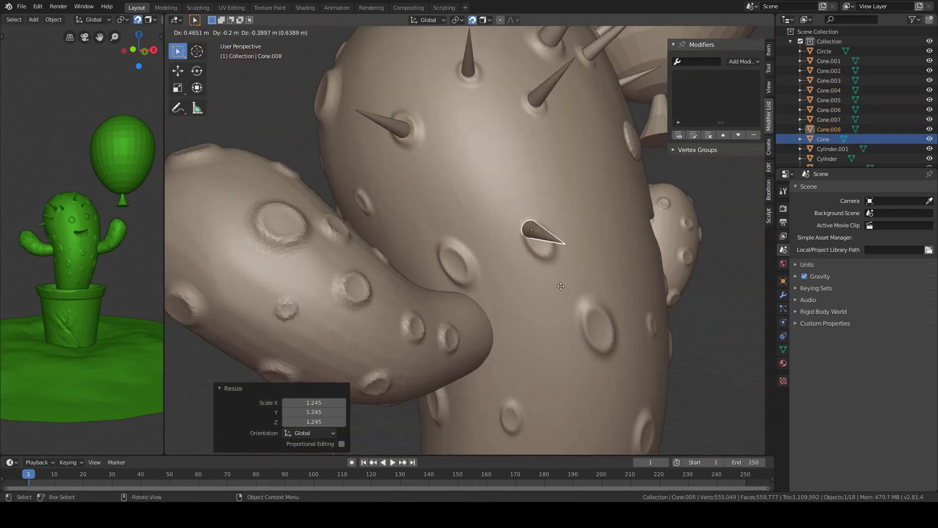
{"action": "key", "text": "alt+d"}
{"action": "left_click", "coordinate": [531, 226]}
{"action": "key", "text": "alt+d"}
{"action": "mouse_move", "coordinate": [531, 230]}
{"action": "middle_mouse_down"}
{"action": "mouse_move", "coordinate": [532, 256]}
{"action": "mouse_move", "coordinate": [516, 271]}
{"action": "mouse_move", "coordinate": [557, 241]}
{"action": "middle_mouse_up"}
{"action": "key", "text": "r"}
{"action": "key", "text": "r"}
{"action": "left_click", "coordinate": [440, 128]}
{"action": "middle_click_drag", "start_coordinate": [439, 128], "coordinate": [458, 174]}
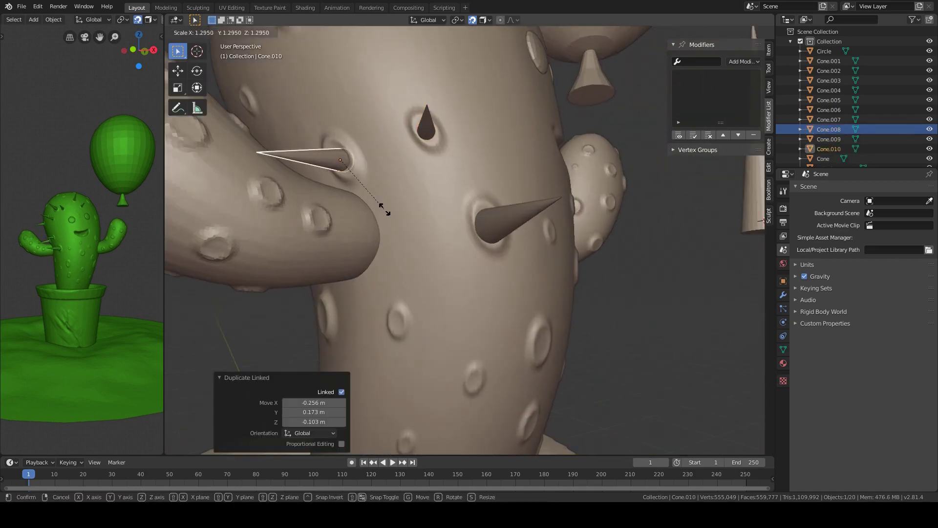
{"action": "left_click", "coordinate": [384, 209]}
{"action": "mouse_move", "coordinate": [384, 209]}
{"action": "middle_mouse_down"}
{"action": "mouse_move", "coordinate": [436, 176]}
{"action": "mouse_move", "coordinate": [468, 202]}
{"action": "mouse_move", "coordinate": [562, 215]}
{"action": "middle_mouse_up"}
Set several more spike copies on the body, including one lower down
{"action": "key", "text": "alt+d"}
{"action": "left_click", "coordinate": [435, 175]}
{"action": "left_click", "coordinate": [422, 197]}
{"action": "key", "text": "alt+d"}
{"action": "left_click", "coordinate": [518, 196]}
{"action": "key", "text": "alt+d"}
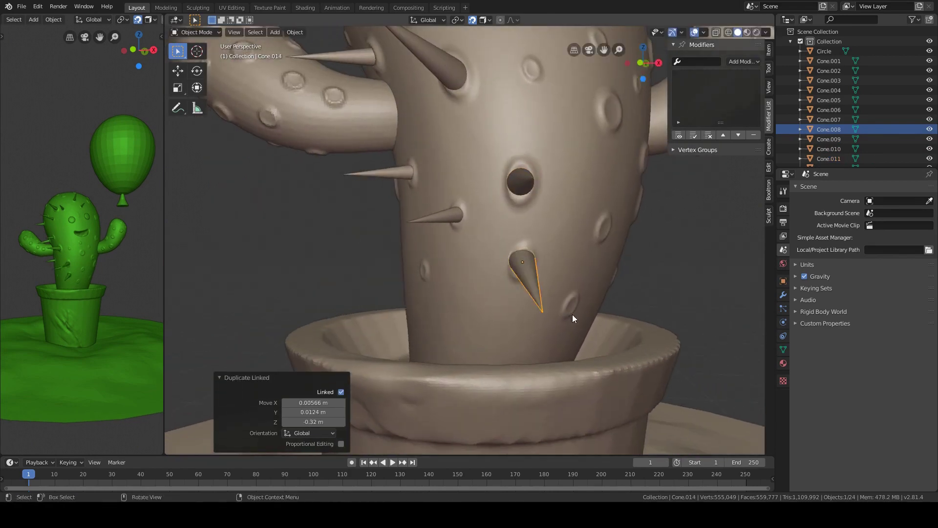
{"action": "middle_click_drag", "start_coordinate": [573, 315], "coordinate": [482, 302]}
{"action": "key", "text": "shift+d"}
{"action": "left_click", "coordinate": [555, 216]}
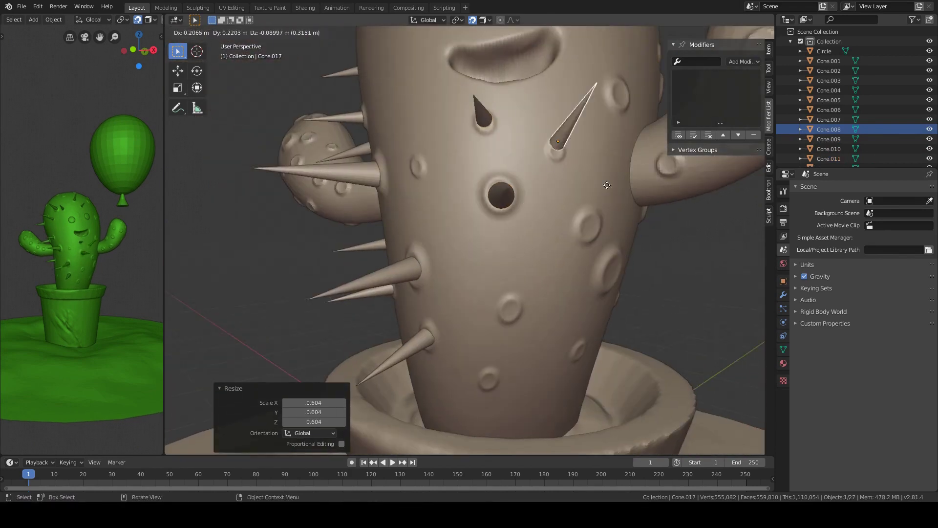
{"action": "mouse_move", "coordinate": [600, 195]}
{"action": "middle_mouse_down"}
{"action": "mouse_move", "coordinate": [585, 136]}
{"action": "mouse_move", "coordinate": [519, 212]}
{"action": "middle_mouse_up"}
Add linked spikes across the body and an enlarged spike near the face
{"action": "key", "text": "alt+d"}
{"action": "left_click", "coordinate": [519, 212]}
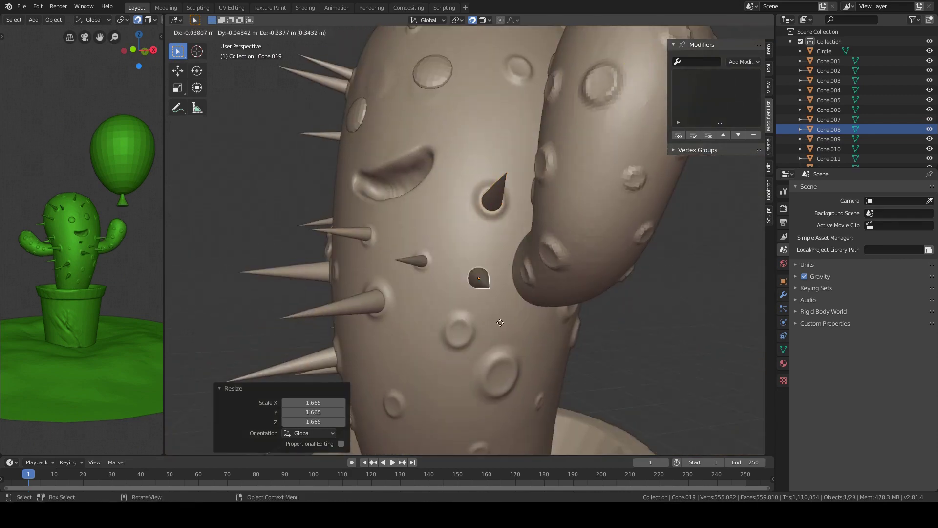
{"action": "key", "text": "alt+d"}
{"action": "left_click", "coordinate": [468, 260]}
{"action": "middle_click_drag", "start_coordinate": [468, 257], "coordinate": [513, 224]}
{"action": "key", "text": "alt+d"}
{"action": "left_click", "coordinate": [513, 225]}
{"action": "key", "text": "s"}
{"action": "left_click", "coordinate": [514, 221]}
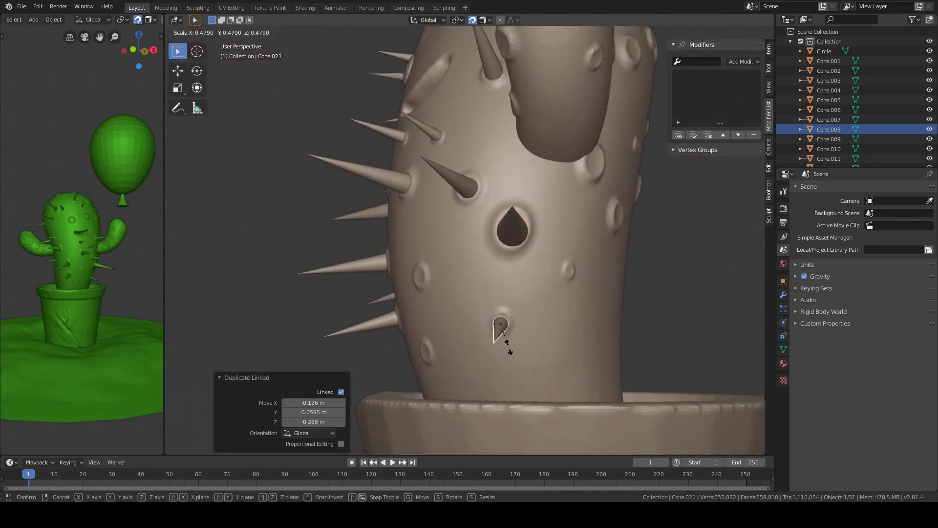
{"action": "left_click", "coordinate": [511, 351]}
{"action": "middle_click_drag", "start_coordinate": [510, 351], "coordinate": [383, 266]}
Continue placing resized linked spike copies around the cactus body
{"action": "key", "text": "alt+d"}
{"action": "left_click", "coordinate": [425, 220]}
{"action": "key", "text": "s"}
{"action": "left_click", "coordinate": [470, 242]}
{"action": "middle_click_drag", "start_coordinate": [453, 166], "coordinate": [562, 121]}
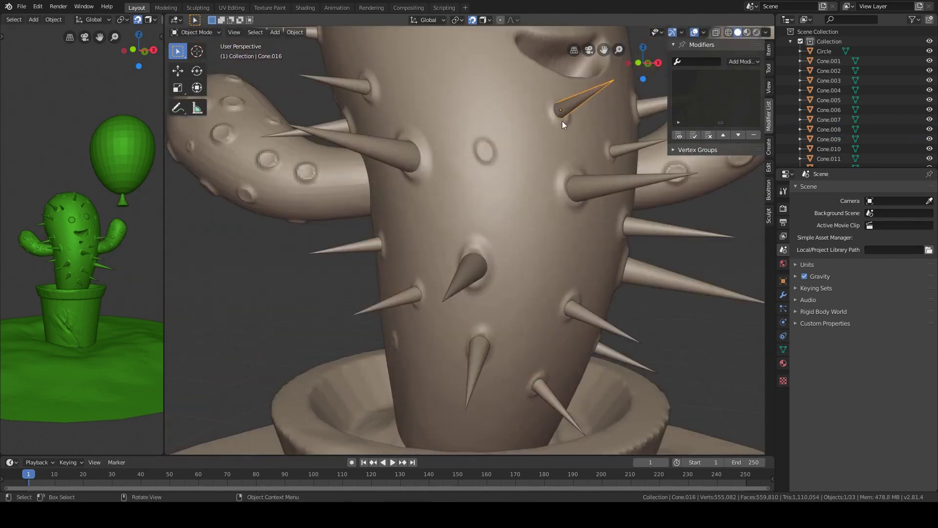
{"action": "key", "text": "alt+d"}
{"action": "left_click", "coordinate": [498, 146]}
{"action": "mouse_move", "coordinate": [483, 202]}
{"action": "middle_mouse_down"}
{"action": "mouse_move", "coordinate": [503, 236]}
{"action": "mouse_move", "coordinate": [538, 229]}
{"action": "mouse_move", "coordinate": [503, 184]}
{"action": "middle_mouse_up"}
{"action": "key", "text": "alt+d"}
{"action": "left_click", "coordinate": [499, 230]}
Cover the cactus head with more linked spike copies
{"action": "key", "text": "alt+d"}
{"action": "left_click", "coordinate": [537, 230]}
{"action": "key", "text": "alt+d"}
{"action": "left_click", "coordinate": [526, 286]}
{"action": "key", "text": "alt+d"}
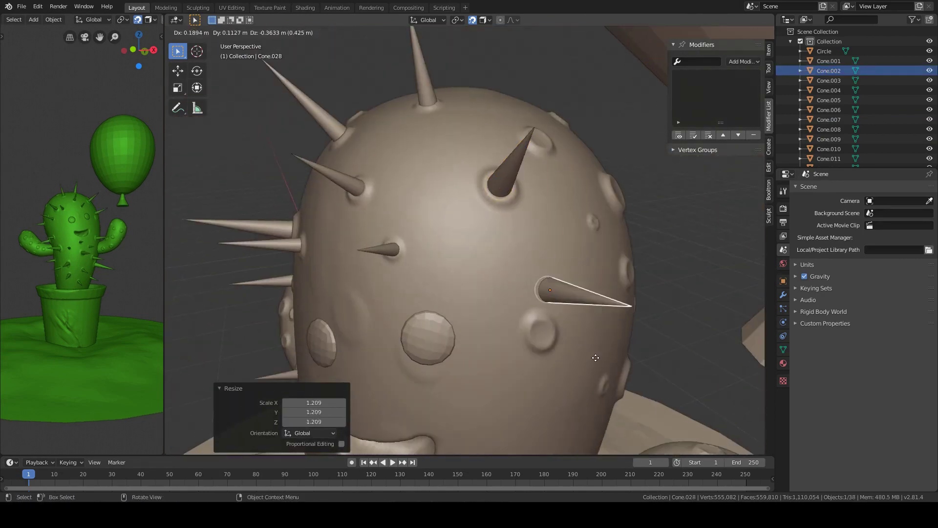
{"action": "left_click", "coordinate": [533, 279]}
{"action": "mouse_move", "coordinate": [532, 278]}
{"action": "middle_mouse_down"}
{"action": "mouse_move", "coordinate": [489, 193]}
{"action": "mouse_move", "coordinate": [462, 268]}
{"action": "middle_mouse_up"}
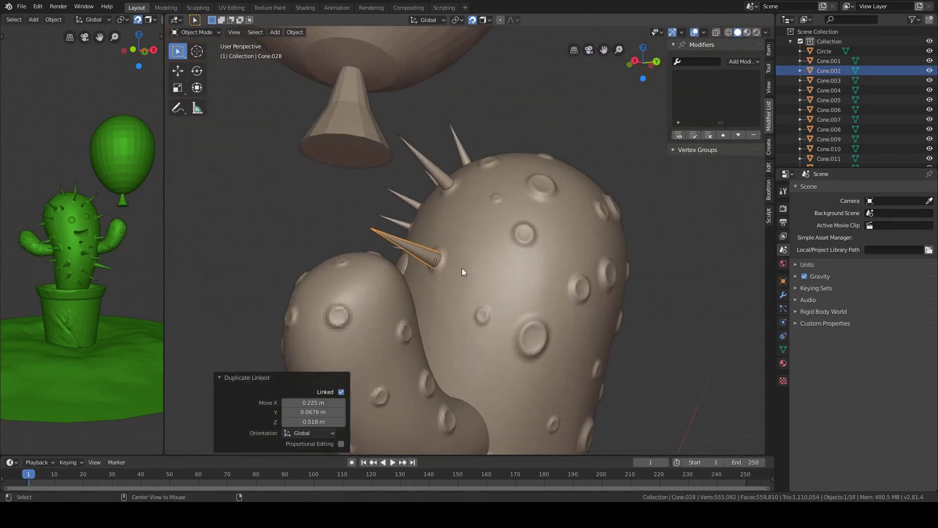
{"action": "key", "text": "alt+d"}
{"action": "left_click", "coordinate": [570, 223]}
{"action": "mouse_move", "coordinate": [569, 222]}
{"action": "middle_mouse_down"}
{"action": "mouse_move", "coordinate": [488, 268]}
{"action": "mouse_move", "coordinate": [512, 231]}
{"action": "mouse_move", "coordinate": [480, 243]}
{"action": "mouse_move", "coordinate": [544, 201]}
{"action": "mouse_move", "coordinate": [480, 204]}
{"action": "mouse_move", "coordinate": [588, 169]}
{"action": "mouse_move", "coordinate": [626, 196]}
{"action": "middle_mouse_up"}
{"action": "key", "text": "alt+d"}
{"action": "left_click", "coordinate": [512, 232]}
Give one head spike its own single-user mesh and slide an edge loop in Edit Mode
{"action": "left_click", "coordinate": [557, 235]}
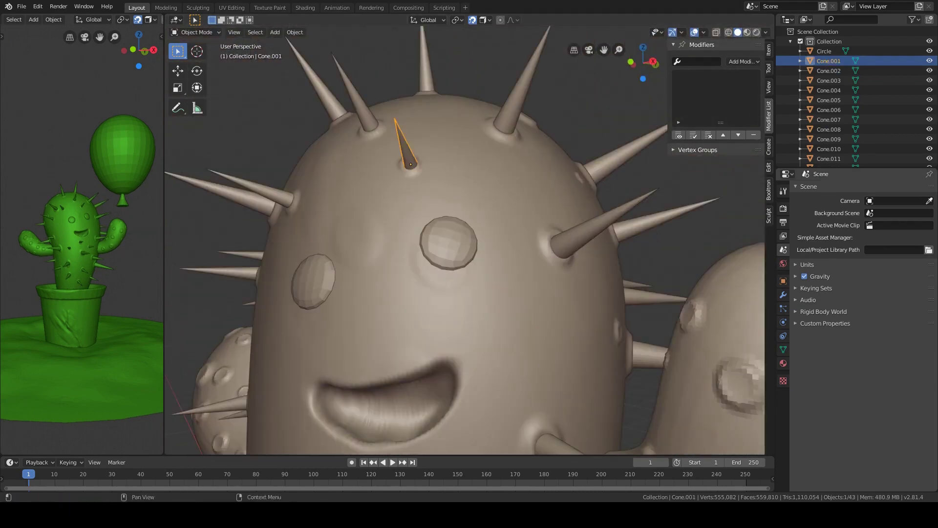
{"action": "left_click", "coordinate": [783, 336]}
{"action": "left_click", "coordinate": [911, 189]}
{"action": "key", "text": "KP_Decimal"}
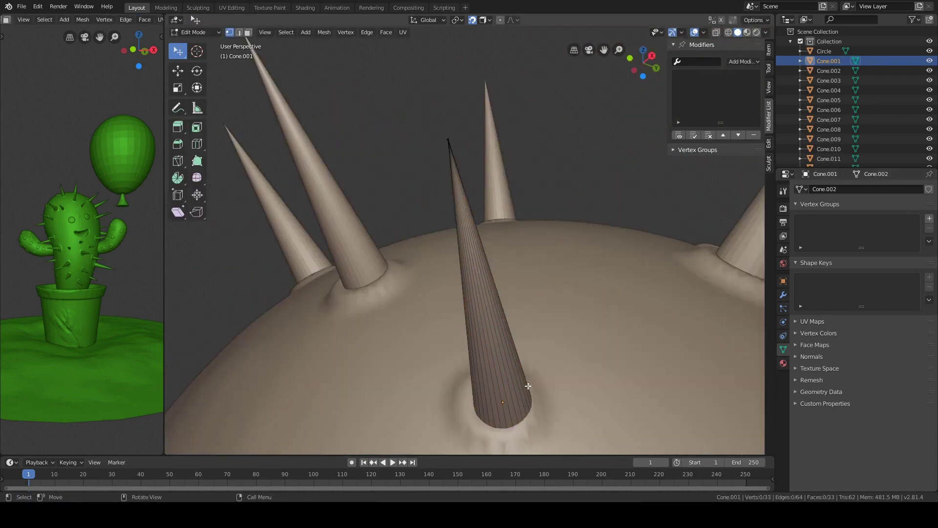
{"action": "key", "text": "Tab"}
{"action": "left_click", "coordinate": [494, 255]}
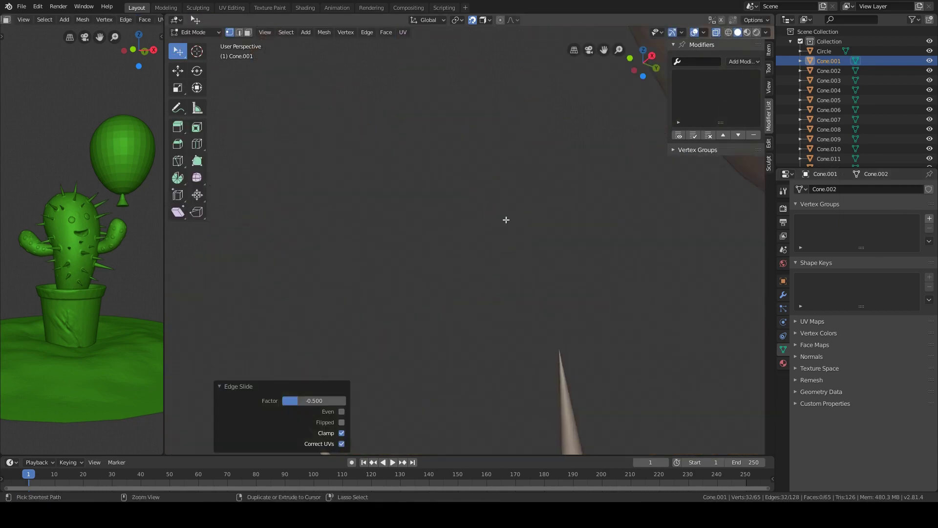
Back in Object Mode, delete the unwanted spike
{"action": "scroll", "coordinate": [496, 216], "scroll_direction": "down", "scroll_amount": 5}
{"action": "key", "text": "x"}
{"action": "key", "text": "Tab"}
{"action": "middle_click_drag", "start_coordinate": [487, 234], "coordinate": [485, 216]}
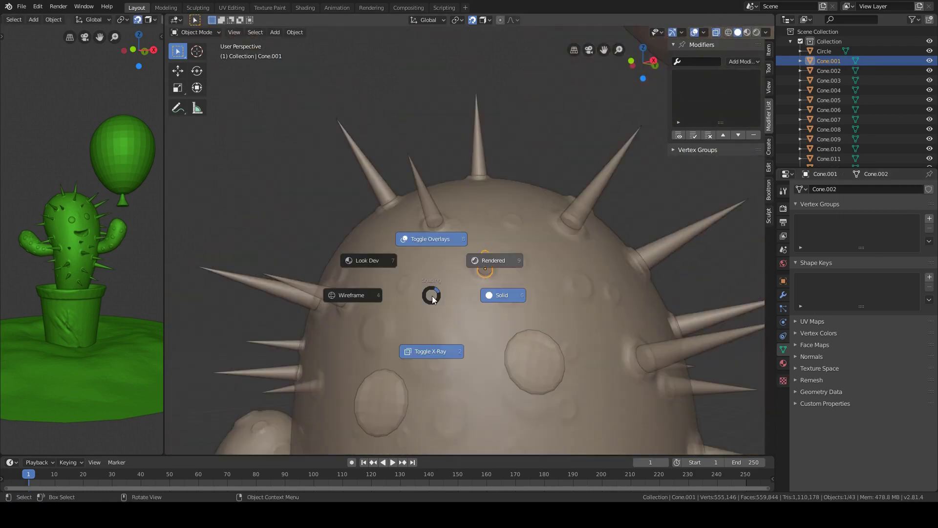
{"action": "left_click", "coordinate": [433, 299]}
{"action": "key", "text": "Delete"}
Place and enlarge spikes on the top of the cactus
{"action": "key", "text": "shift+d"}
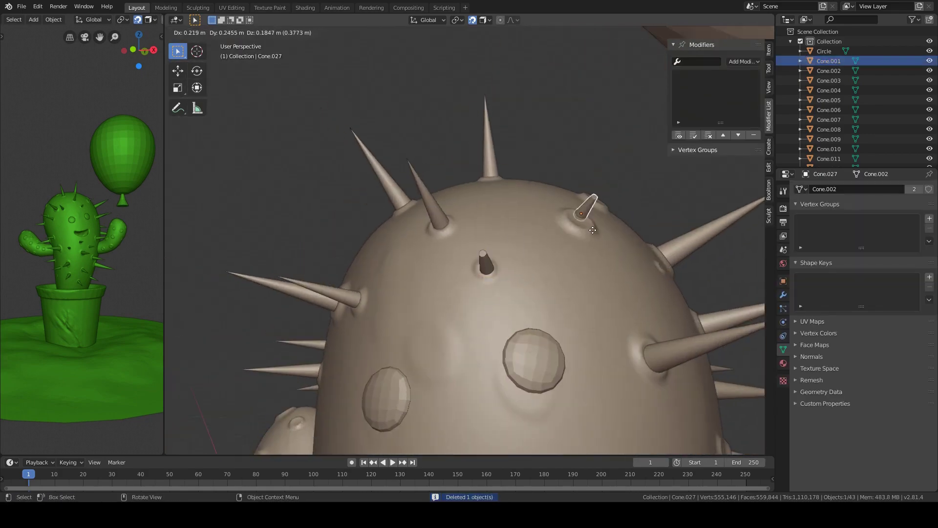
{"action": "left_click", "coordinate": [596, 237]}
{"action": "scroll", "coordinate": [560, 167], "scroll_direction": "down", "scroll_amount": 3}
{"action": "middle_click_drag", "start_coordinate": [550, 192], "coordinate": [560, 212]}
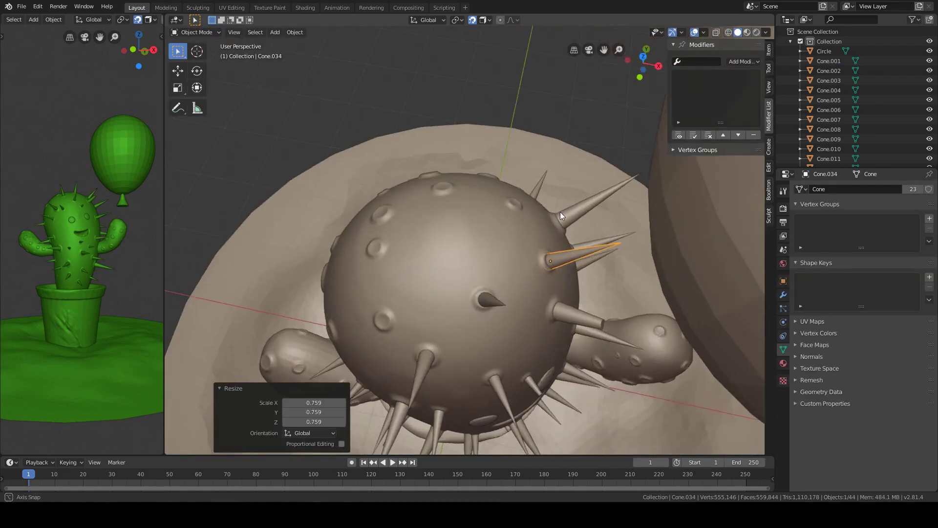
{"action": "scroll", "coordinate": [552, 221], "scroll_direction": "up", "scroll_amount": 3}
{"action": "middle_click_drag", "start_coordinate": [561, 145], "coordinate": [548, 273]}
{"action": "key", "text": "s"}
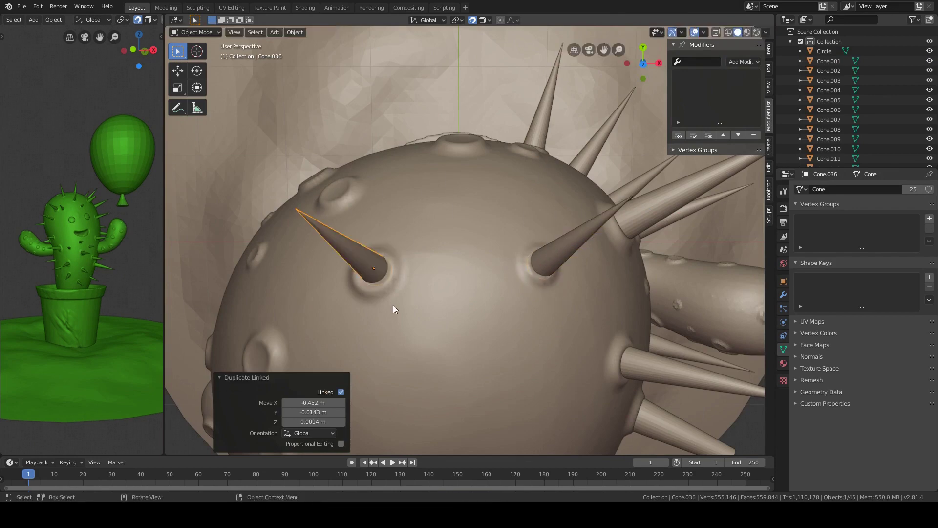
{"action": "middle_click_drag", "start_coordinate": [392, 305], "coordinate": [421, 275]}
{"action": "key", "text": "s"}
{"action": "left_click", "coordinate": [541, 257]}
{"action": "left_click", "coordinate": [475, 300]}
{"action": "mouse_move", "coordinate": [475, 300]}
{"action": "middle_mouse_down"}
{"action": "mouse_move", "coordinate": [545, 247]}
{"action": "mouse_move", "coordinate": [488, 219]}
{"action": "mouse_move", "coordinate": [474, 247]}
{"action": "mouse_move", "coordinate": [561, 231]}
{"action": "middle_mouse_up"}
Add linked spike copies along the right arm
{"action": "key", "text": "alt+d"}
{"action": "left_click", "coordinate": [520, 229]}
{"action": "scroll", "coordinate": [520, 230], "scroll_direction": "up", "scroll_amount": 3}
{"action": "key", "text": "alt+d"}
{"action": "left_click", "coordinate": [523, 219]}
{"action": "key", "text": "alt+d"}
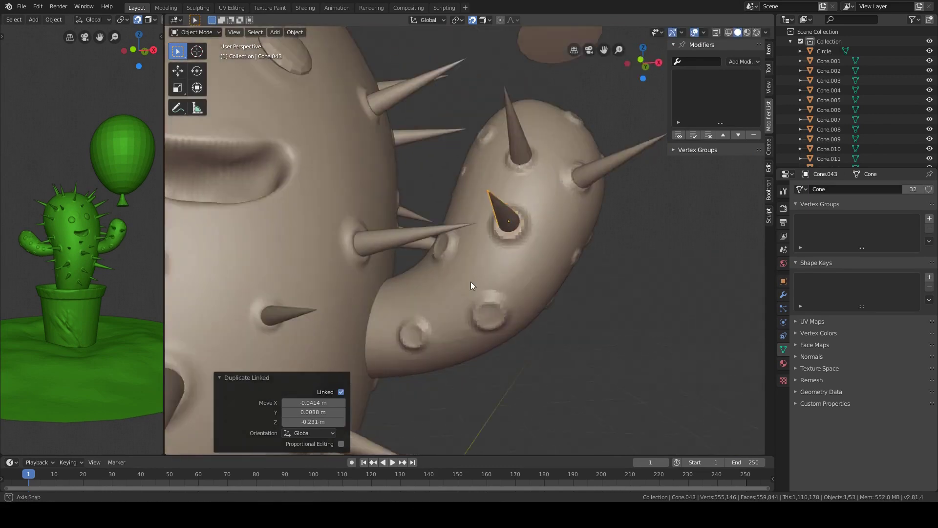
{"action": "mouse_move", "coordinate": [471, 281]}
{"action": "middle_mouse_down"}
{"action": "mouse_move", "coordinate": [502, 341]}
{"action": "mouse_move", "coordinate": [432, 257]}
{"action": "mouse_move", "coordinate": [443, 316]}
{"action": "mouse_move", "coordinate": [489, 254]}
{"action": "mouse_move", "coordinate": [473, 183]}
{"action": "middle_mouse_up"}
{"action": "key", "text": "alt+d"}
{"action": "left_click", "coordinate": [443, 316]}
Finish the right arm with more linked spikes, shrinking and repositioning some
{"action": "key", "text": "alt+d"}
{"action": "key", "text": "s"}
{"action": "left_click", "coordinate": [531, 207]}
{"action": "key", "text": "g"}
{"action": "key", "text": "alt+d"}
{"action": "key", "text": "alt+d"}
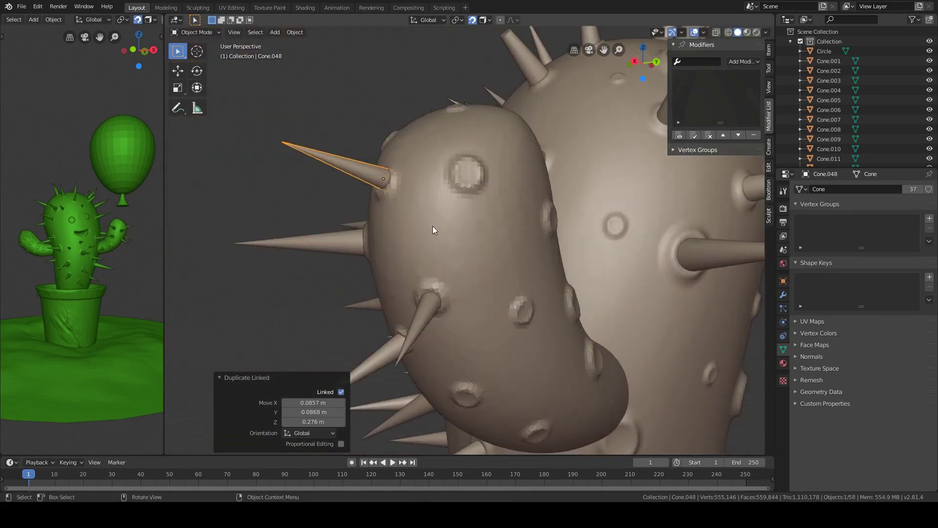
{"action": "mouse_move", "coordinate": [432, 225]}
{"action": "middle_mouse_down"}
{"action": "mouse_move", "coordinate": [515, 275]}
{"action": "mouse_move", "coordinate": [499, 157]}
{"action": "mouse_move", "coordinate": [480, 249]}
{"action": "mouse_move", "coordinate": [505, 273]}
{"action": "middle_mouse_up"}
{"action": "key", "text": "alt+d"}
{"action": "left_click", "coordinate": [500, 156]}
{"action": "key", "text": "alt+d"}
{"action": "key", "text": "alt+d"}
Spike the left arm with linked copies, resizing one
{"action": "key", "text": "alt+d"}
{"action": "left_click", "coordinate": [503, 338]}
{"action": "middle_click_drag", "start_coordinate": [503, 339], "coordinate": [525, 243]}
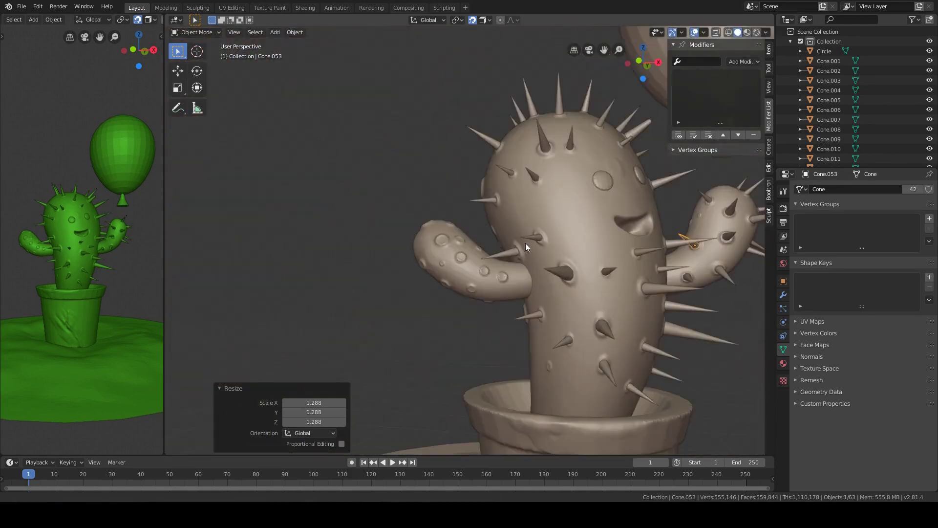
{"action": "scroll", "coordinate": [526, 242], "scroll_direction": "up", "scroll_amount": 3}
{"action": "key", "text": "alt+d"}
{"action": "left_click", "coordinate": [545, 295]}
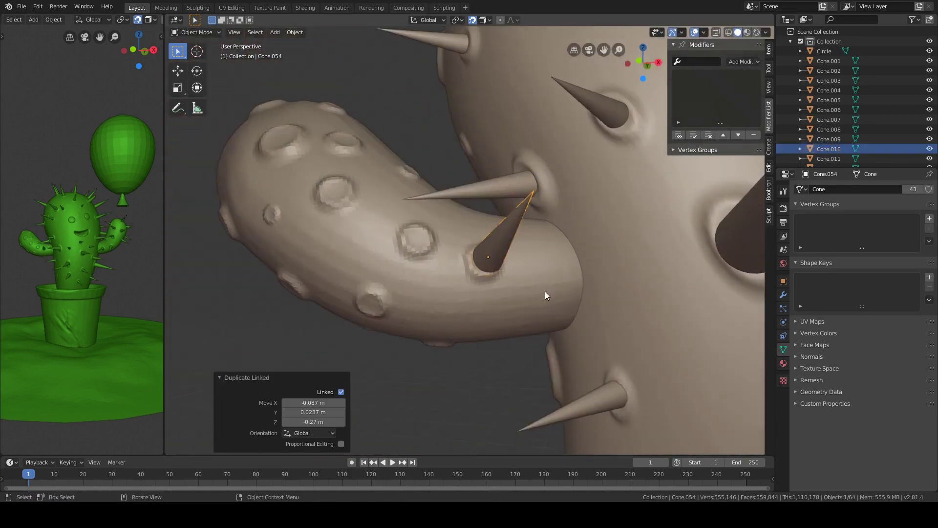
{"action": "left_click", "coordinate": [371, 213]}
{"action": "middle_click_drag", "start_coordinate": [371, 213], "coordinate": [458, 277]}
{"action": "key", "text": "alt+d"}
{"action": "left_click", "coordinate": [410, 233]}
{"action": "key", "text": "s"}
{"action": "left_click", "coordinate": [487, 241]}
{"action": "middle_click_drag", "start_coordinate": [488, 240], "coordinate": [474, 222]}
Add more linked spikes down to the left arm's tip
{"action": "key", "text": "alt+d"}
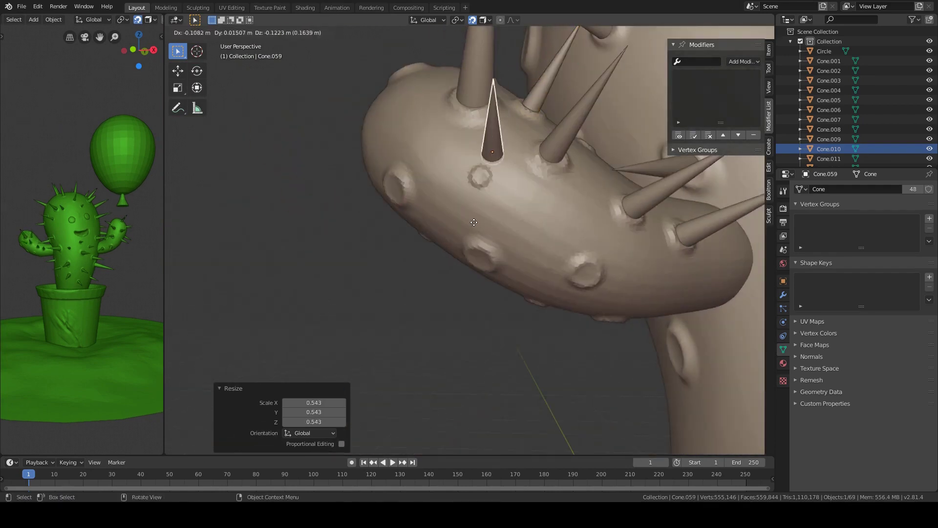
{"action": "left_click", "coordinate": [486, 255]}
{"action": "left_click", "coordinate": [489, 274]}
{"action": "key", "text": "alt+d"}
{"action": "left_click", "coordinate": [509, 313]}
{"action": "key", "text": "alt+d"}
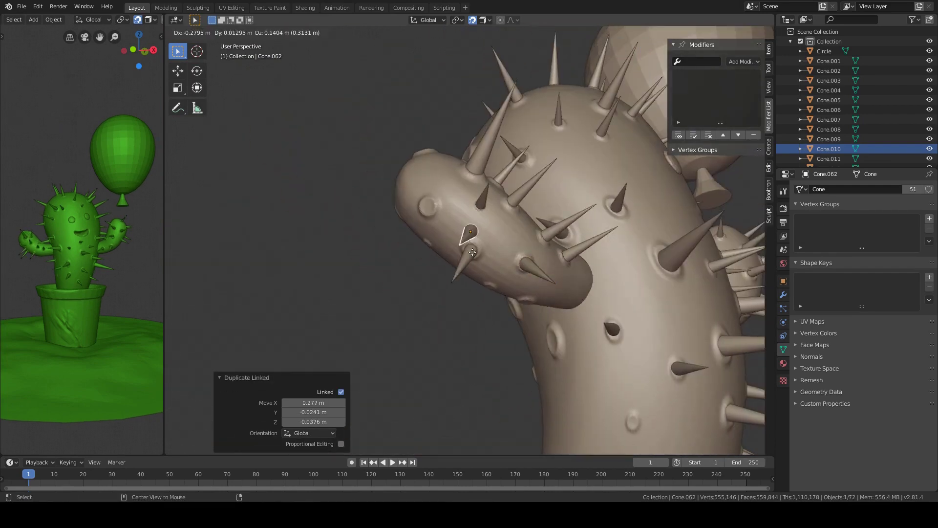
{"action": "left_click", "coordinate": [525, 346]}
{"action": "middle_click_drag", "start_coordinate": [466, 292], "coordinate": [555, 315]}
{"action": "key", "text": "alt+d"}
{"action": "left_click", "coordinate": [555, 315]}
Place a final resized spike and delete the stray extra copy
{"action": "key", "text": "s"}
{"action": "left_click", "coordinate": [468, 266]}
{"action": "key", "text": "alt+d"}
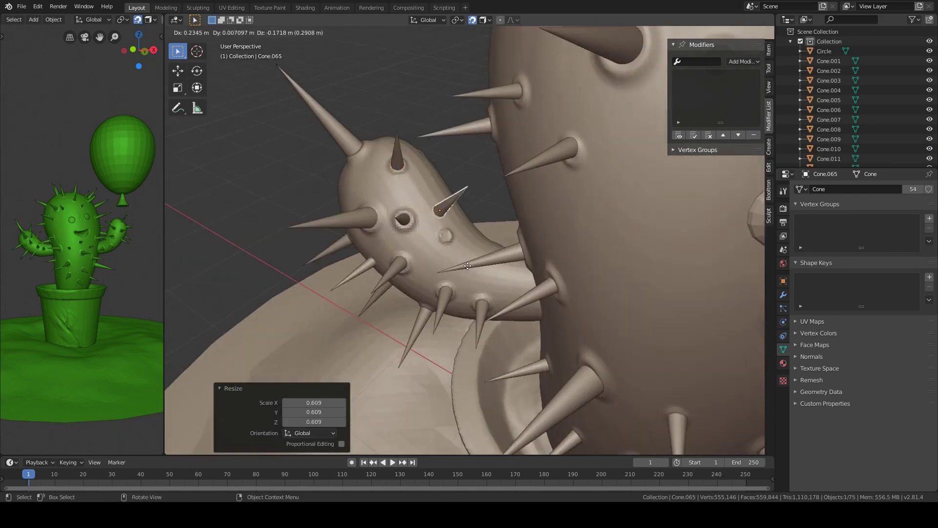
{"action": "key", "text": "Delete"}
{"action": "scroll", "coordinate": [489, 263], "scroll_direction": "down", "scroll_amount": 5}
{"action": "middle_click_drag", "start_coordinate": [496, 252], "coordinate": [514, 249]}
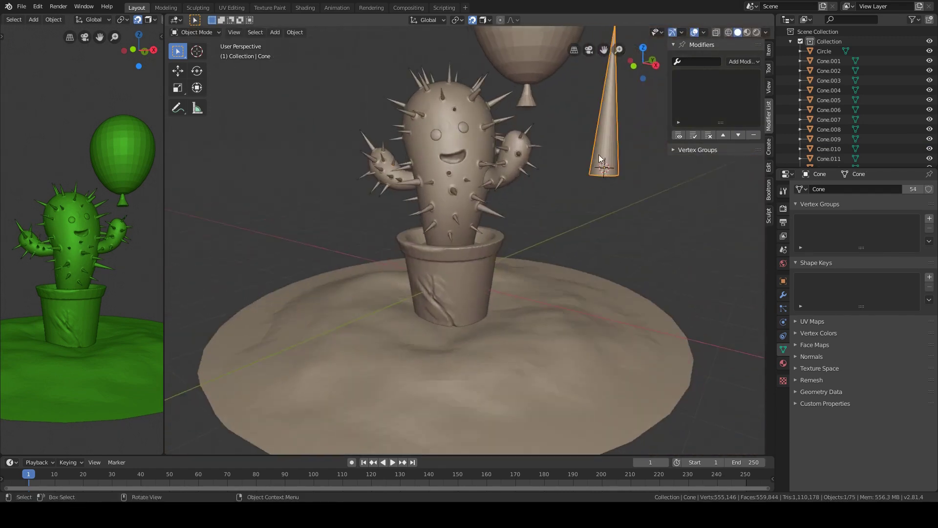
Add a round cube and squash it flat on Z into a disc
{"action": "scroll", "coordinate": [532, 225], "scroll_direction": "down", "scroll_amount": 3}
{"action": "scroll", "coordinate": [533, 225], "scroll_direction": "up", "scroll_amount": 3}
{"action": "key", "text": "shift+a"}
{"action": "left_click", "coordinate": [596, 375]}
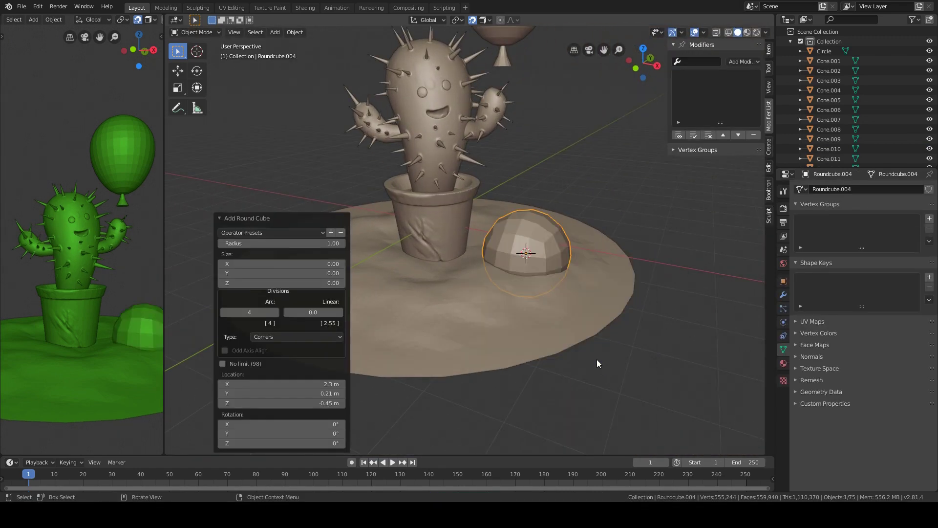
{"action": "key", "text": "s"}
{"action": "key", "text": "z"}
{"action": "left_click", "coordinate": [542, 274]}
Lower the disc onto the ground beside the pot and place a smaller copy next to it
{"action": "scroll", "coordinate": [542, 274], "scroll_direction": "up", "scroll_amount": 3}
{"action": "key", "text": "g"}
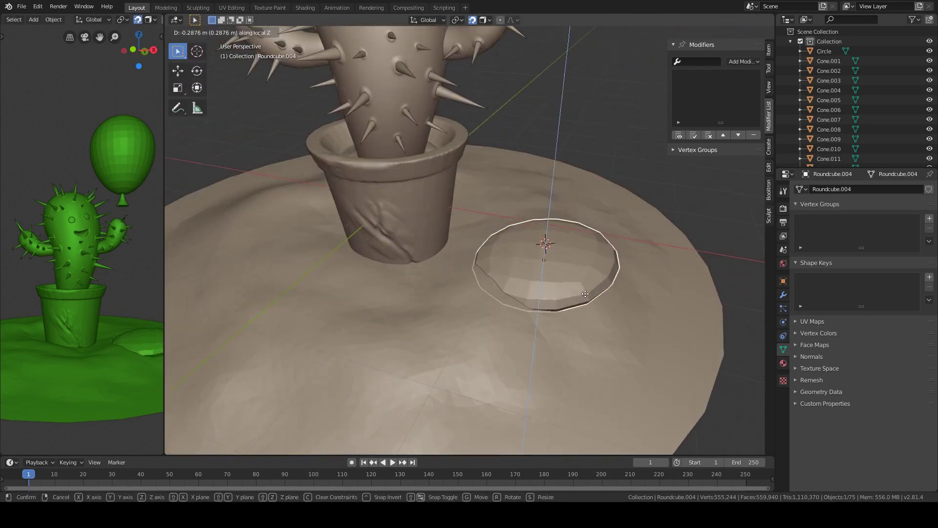
{"action": "left_click", "coordinate": [585, 288]}
{"action": "middle_click_drag", "start_coordinate": [584, 287], "coordinate": [552, 217]}
{"action": "left_click", "coordinate": [610, 259]}
Orbit around the two discs beside the pot and select the larger one for sculpting
{"action": "middle_click_drag", "start_coordinate": [624, 265], "coordinate": [494, 295]}
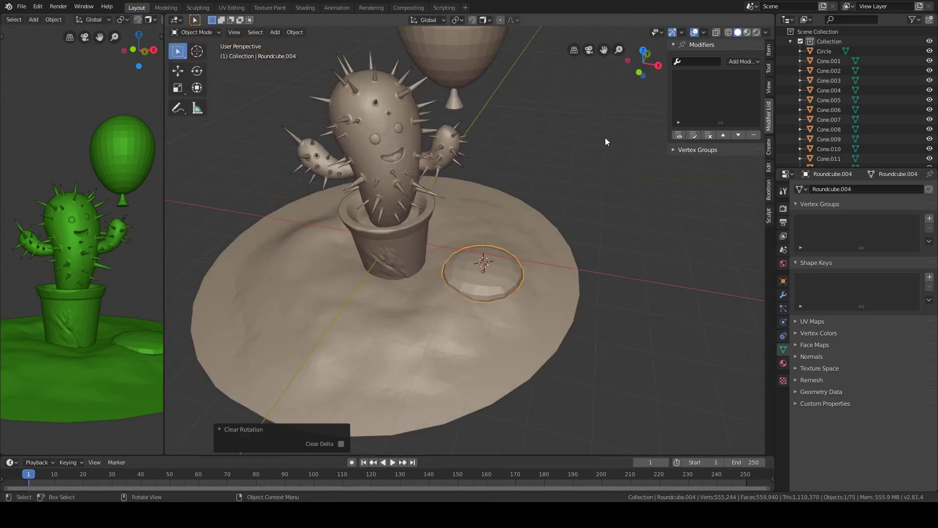
{"action": "scroll", "coordinate": [640, 312], "scroll_direction": "up", "scroll_amount": 3}
{"action": "scroll", "coordinate": [640, 317], "scroll_direction": "down", "scroll_amount": 5}
{"action": "middle_click_drag", "start_coordinate": [640, 316], "coordinate": [555, 233]}
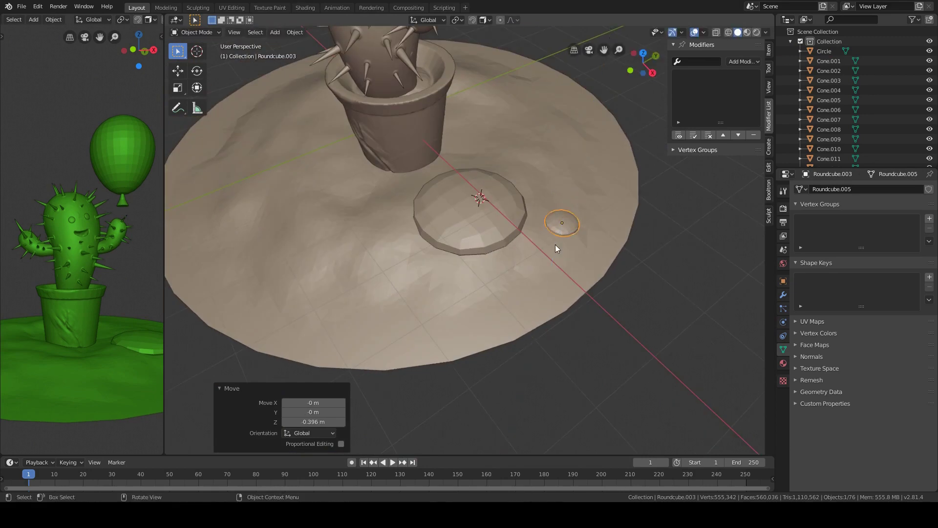
{"action": "scroll", "coordinate": [538, 239], "scroll_direction": "up", "scroll_amount": 2}
{"action": "left_click", "coordinate": [508, 237]}
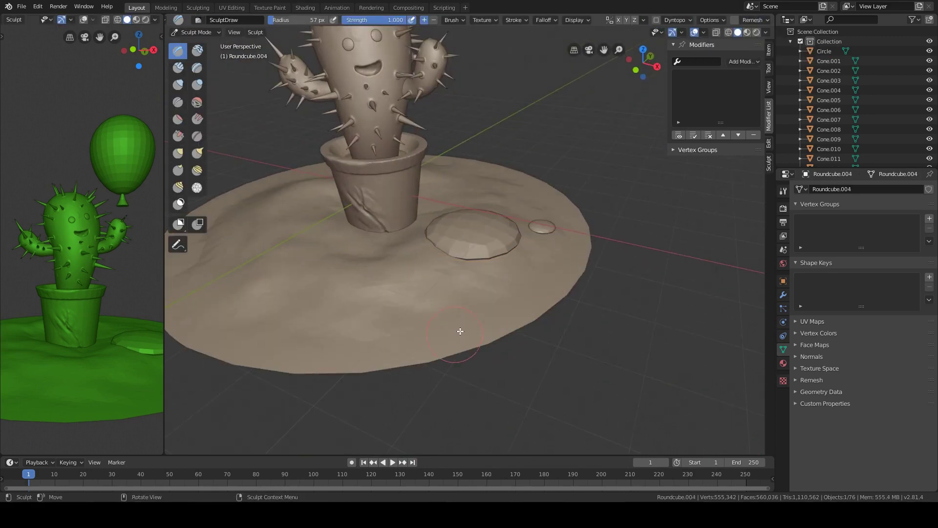
Sculpt the larger disc into a rounded mound with Scrape and Grab brushes
{"action": "scroll", "coordinate": [469, 244], "scroll_direction": "up", "scroll_amount": 2}
{"action": "key", "text": "shift+space"}
{"action": "left_click", "coordinate": [489, 371]}
{"action": "mouse_move", "coordinate": [489, 371]}
{"action": "middle_mouse_down"}
{"action": "mouse_move", "coordinate": [539, 253]}
{"action": "mouse_move", "coordinate": [497, 209]}
{"action": "mouse_move", "coordinate": [482, 303]}
{"action": "mouse_move", "coordinate": [556, 304]}
{"action": "mouse_move", "coordinate": [497, 262]}
{"action": "middle_mouse_up"}
{"action": "key", "text": "g"}
{"action": "left_click_drag", "start_coordinate": [497, 262], "coordinate": [514, 209]}
{"action": "middle_click_drag", "start_coordinate": [514, 210], "coordinate": [470, 240]}
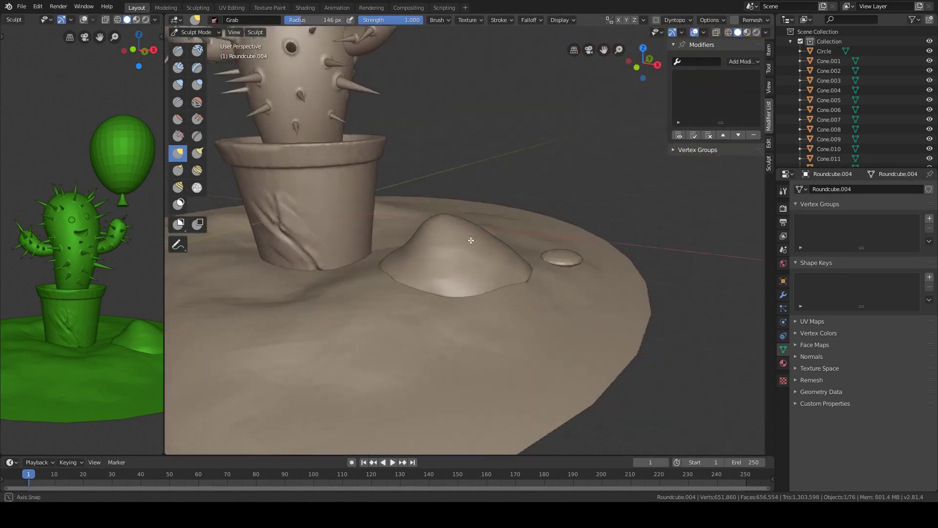
{"action": "key", "text": "ctrl+z"}
{"action": "key", "text": "ctrl+z"}
{"action": "middle_click_drag", "start_coordinate": [465, 274], "coordinate": [461, 260]}
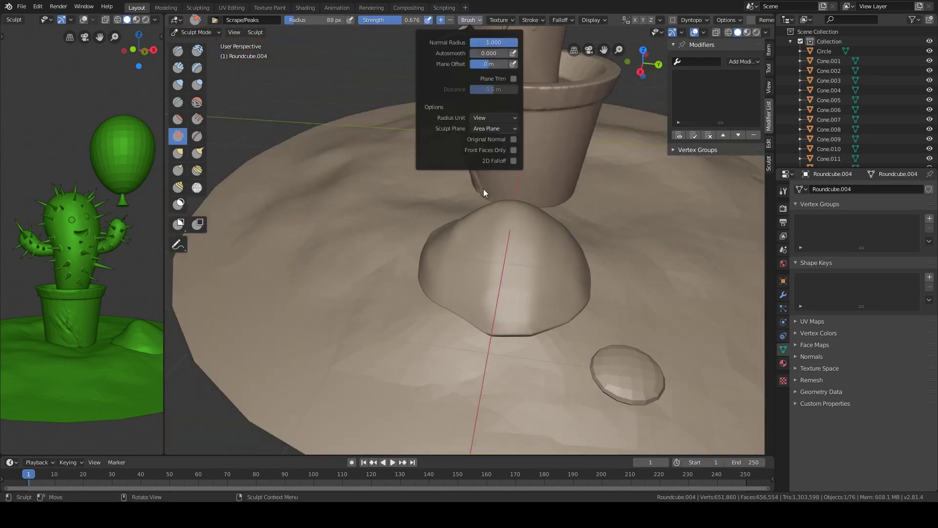
Shape the small disc into a lumpy pebble with the Grab brush
{"action": "mouse_move", "coordinate": [483, 191]}
{"action": "middle_mouse_down"}
{"action": "mouse_move", "coordinate": [502, 251]}
{"action": "mouse_move", "coordinate": [494, 273]}
{"action": "mouse_move", "coordinate": [511, 283]}
{"action": "mouse_move", "coordinate": [377, 286]}
{"action": "middle_mouse_up"}
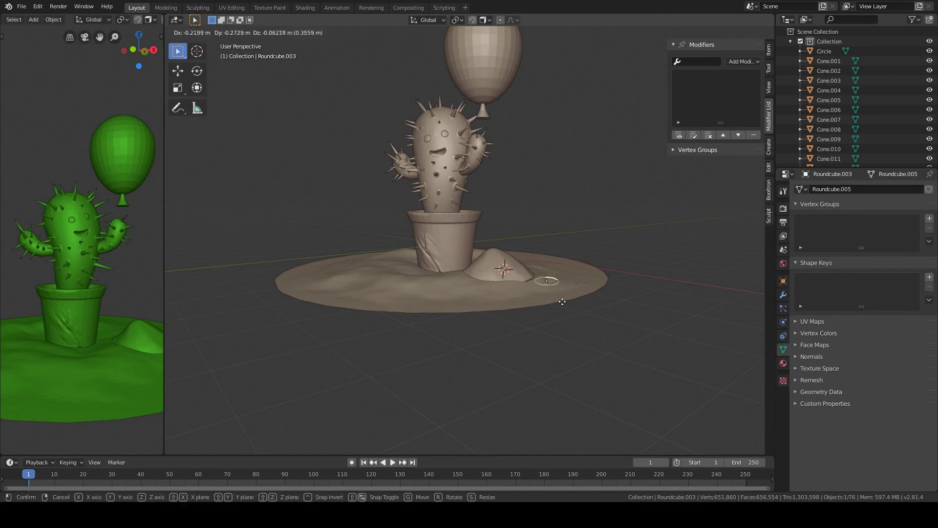
{"action": "left_click", "coordinate": [575, 278]}
{"action": "right_click", "coordinate": [576, 278]}
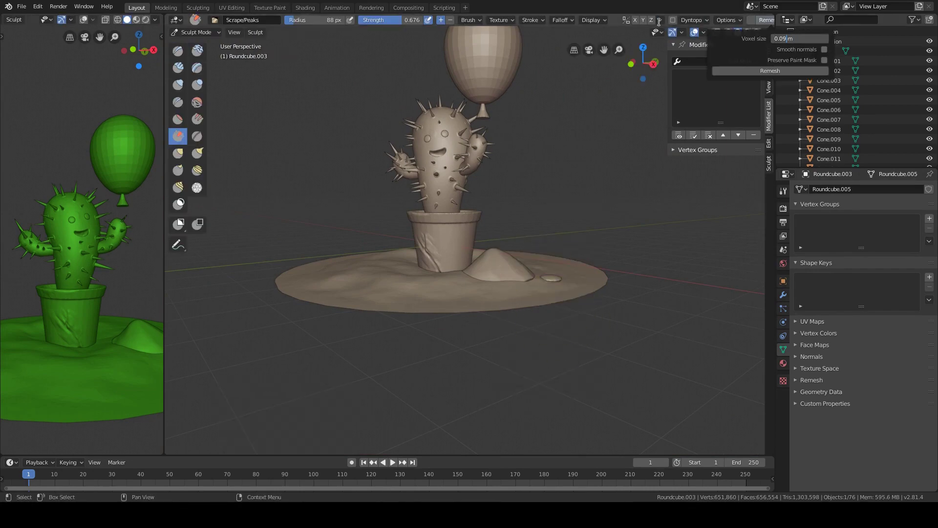
{"action": "scroll", "coordinate": [596, 267], "scroll_direction": "up", "scroll_amount": 4}
{"action": "key", "text": "g"}
{"action": "scroll", "coordinate": [461, 301], "scroll_direction": "up", "scroll_amount": 3}
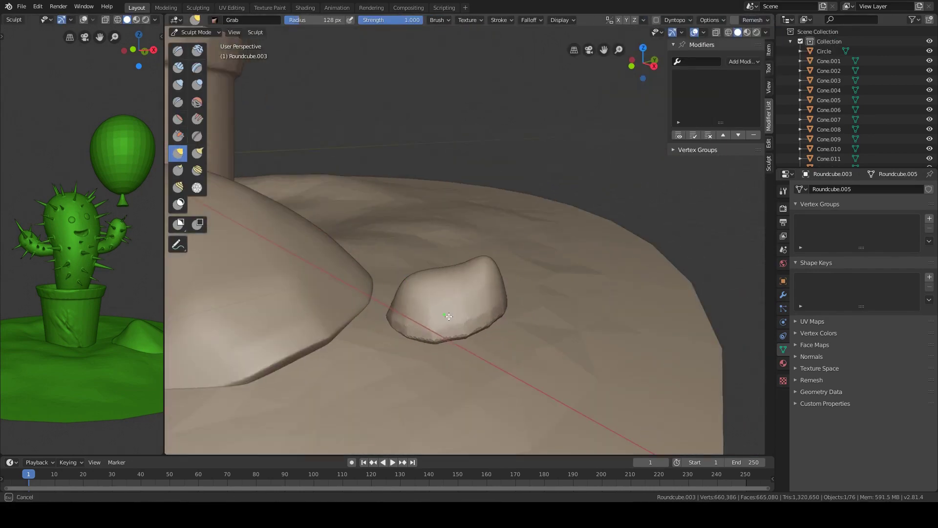
{"action": "scroll", "coordinate": [449, 316], "scroll_direction": "down", "scroll_amount": 2}
{"action": "scroll", "coordinate": [458, 274], "scroll_direction": "down", "scroll_amount": 5}
Return to Object Mode and select the balloon's knot in front view
{"action": "key", "text": "ctrl+Tab"}
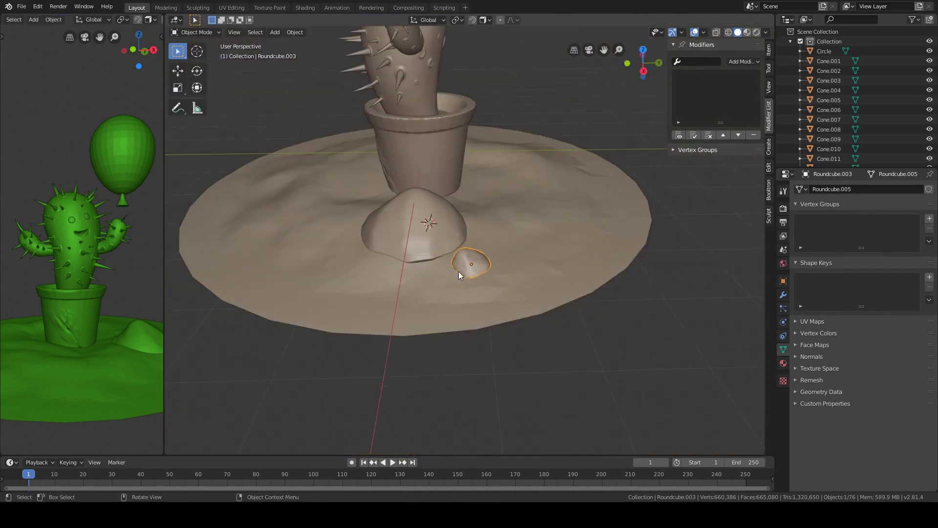
{"action": "key", "text": "KP_1"}
{"action": "left_click", "coordinate": [520, 169]}
{"action": "scroll", "coordinate": [529, 157], "scroll_direction": "up", "scroll_amount": 5}
Give the knot level-1 subdivision and select its bottom edge loop in Edit Mode
{"action": "key", "text": "ctrl+1"}
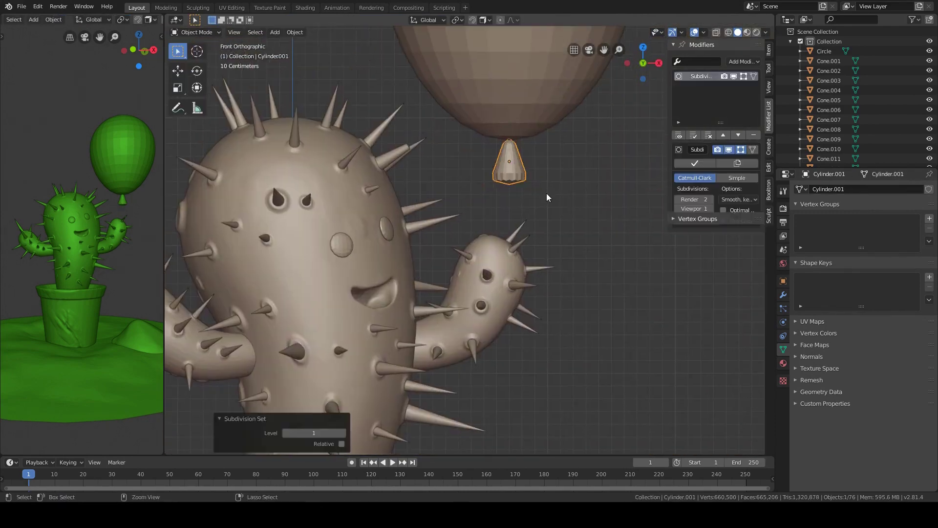
{"action": "key", "text": "Tab"}
{"action": "scroll", "coordinate": [546, 161], "scroll_direction": "up", "scroll_amount": 2}
{"action": "scroll", "coordinate": [570, 181], "scroll_direction": "up", "scroll_amount": 1}
{"action": "left_click", "coordinate": [538, 198], "text": "alt"}
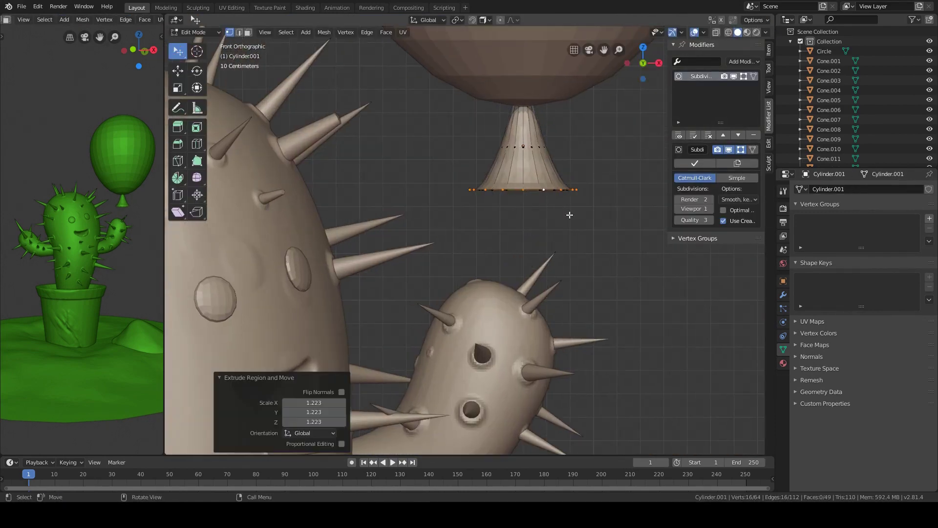
{"action": "key", "text": "Tab"}
Orbit to a perspective view and reselect the balloon's knot
{"action": "middle_click_drag", "start_coordinate": [570, 204], "coordinate": [532, 202]}
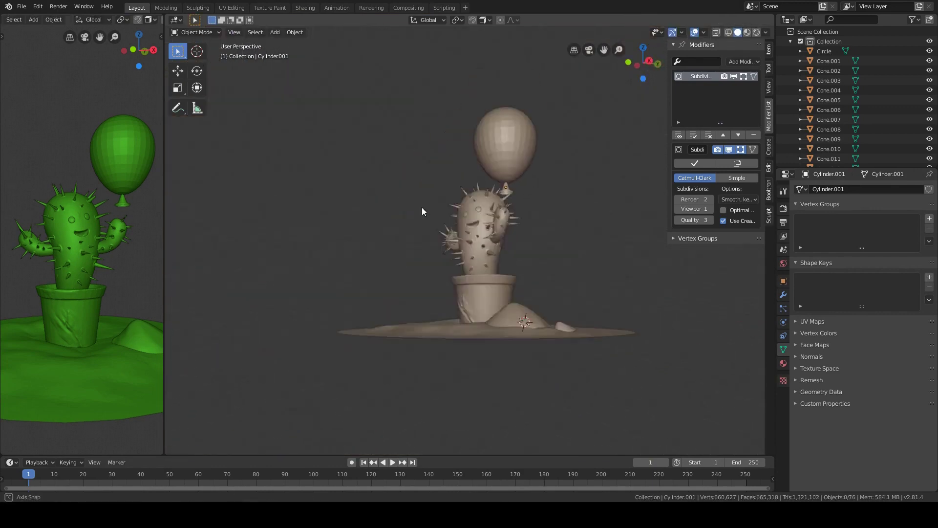
{"action": "scroll", "coordinate": [531, 134], "scroll_direction": "up", "scroll_amount": 3}
{"action": "right_click", "coordinate": [531, 133]}
{"action": "left_click", "coordinate": [553, 136]}
{"action": "scroll", "coordinate": [553, 136], "scroll_direction": "up", "scroll_amount": 3}
{"action": "left_click", "coordinate": [584, 147]}
{"action": "scroll", "coordinate": [529, 192], "scroll_direction": "down", "scroll_amount": 3}
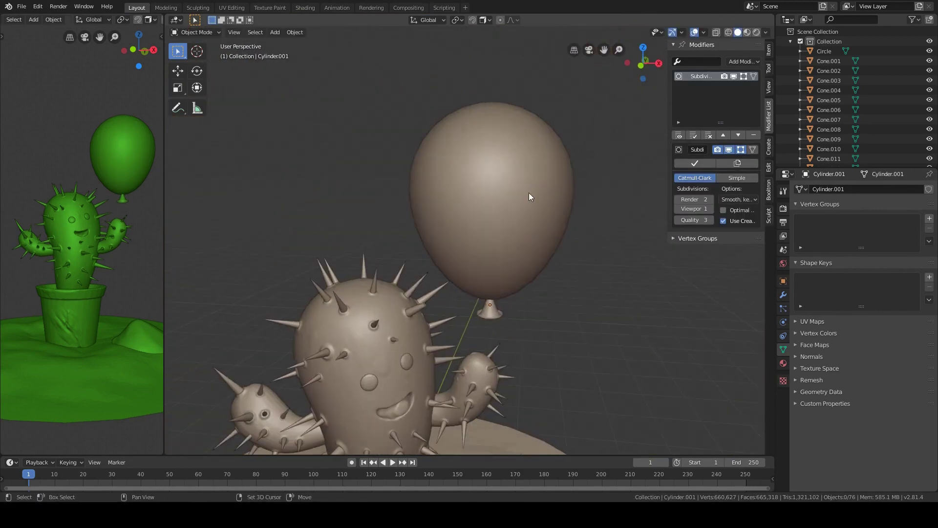
{"action": "left_click", "coordinate": [529, 192]}
{"action": "key", "text": "ctrl+z"}
{"action": "scroll", "coordinate": [511, 194], "scroll_direction": "down", "scroll_amount": 2}
{"action": "left_click", "coordinate": [537, 198]}
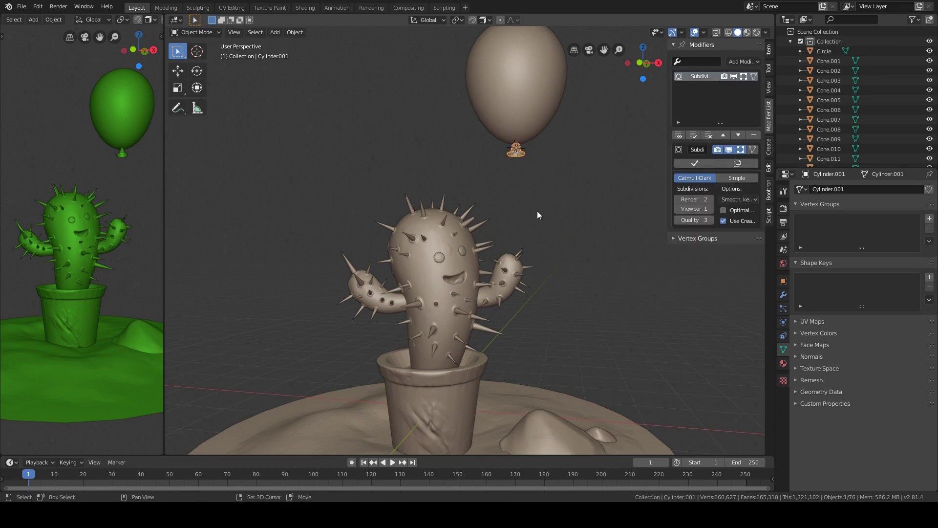
Add a Bezier curve for the string and view it alone from the top
{"action": "key", "text": "shift+a"}
{"action": "left_click", "coordinate": [587, 224]}
{"action": "key", "text": "KP_Divide"}
{"action": "key", "text": "Tab"}
{"action": "key", "text": "KP_7"}
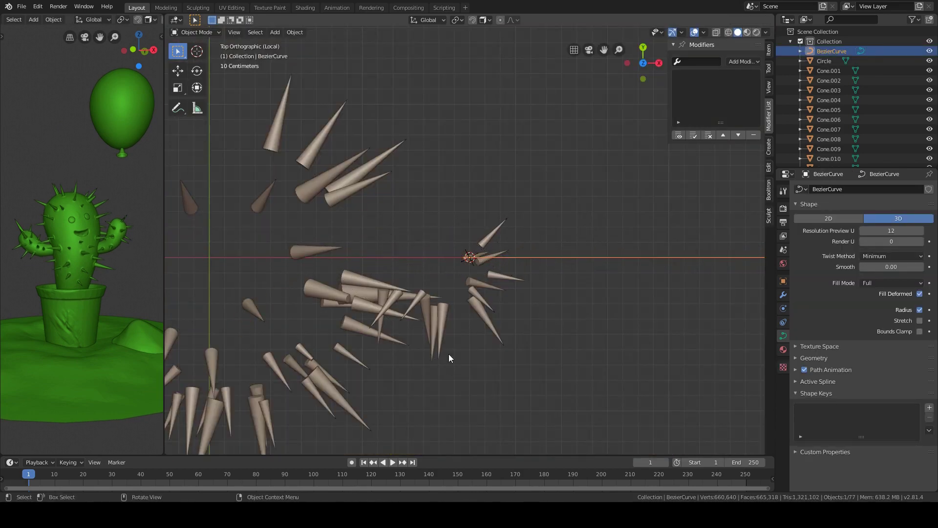
Stand the curve's points between the knot and cactus arm, and shift the balloon sideways
{"action": "key", "text": "KP_Divide"}
{"action": "key", "text": "Tab"}
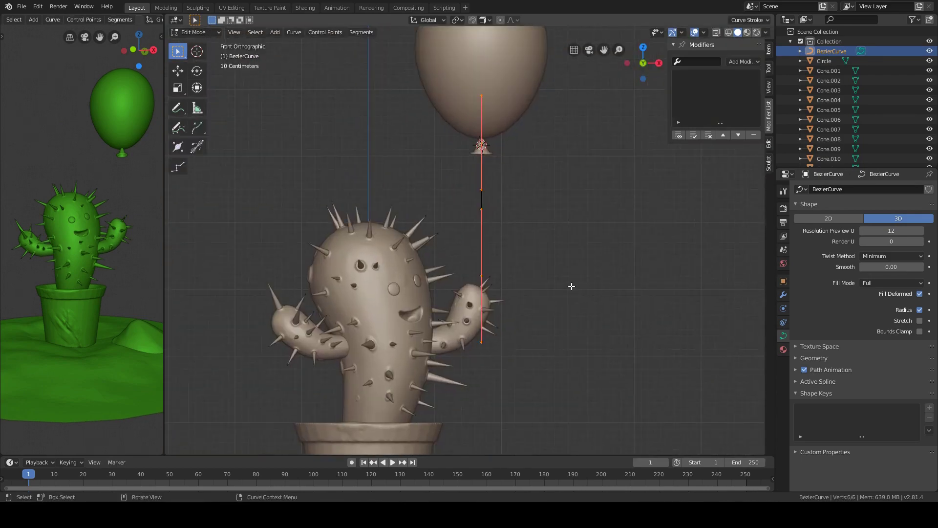
{"action": "key", "text": "g"}
{"action": "left_click", "coordinate": [551, 325]}
{"action": "scroll", "coordinate": [487, 149], "scroll_direction": "down", "scroll_amount": 1}
{"action": "left_click", "coordinate": [487, 149], "text": "shift"}
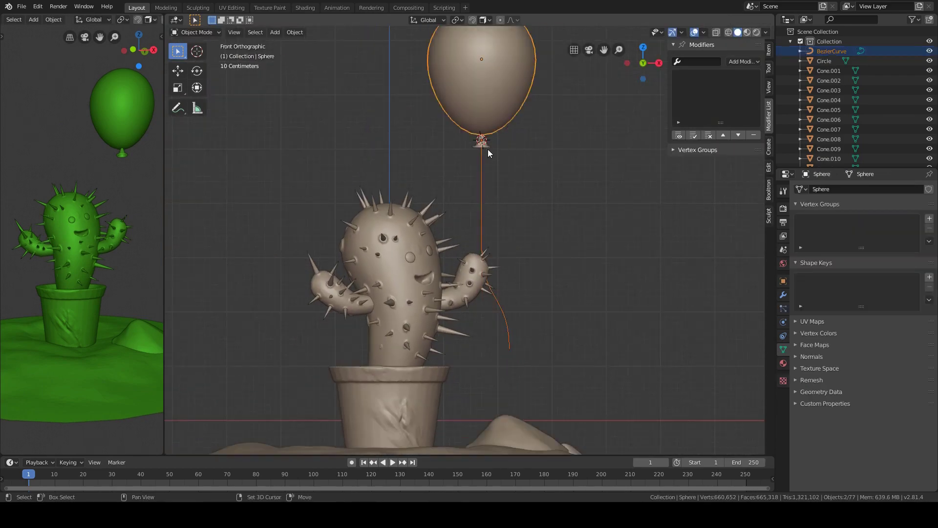
{"action": "left_click", "coordinate": [518, 196]}
{"action": "middle_click_drag", "start_coordinate": [519, 196], "coordinate": [511, 239]}
Rotate the string curve and give it a 0.02 m bevel depth
{"action": "left_click", "coordinate": [561, 229]}
{"action": "key", "text": "r"}
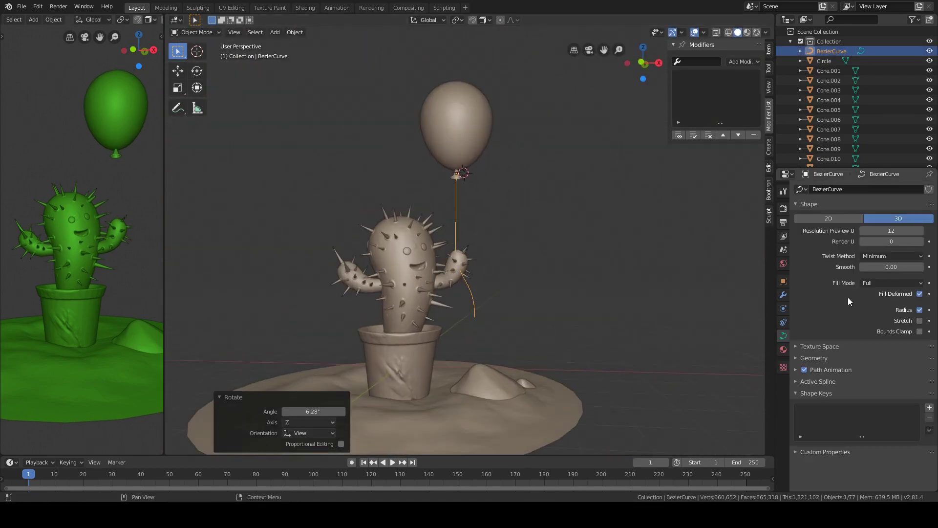
{"action": "left_click", "coordinate": [862, 358]}
{"action": "left_click", "coordinate": [494, 243]}
{"action": "mouse_move", "coordinate": [494, 243]}
{"action": "middle_mouse_down"}
{"action": "mouse_move", "coordinate": [509, 229]}
{"action": "mouse_move", "coordinate": [493, 266]}
{"action": "middle_mouse_up"}
{"action": "scroll", "coordinate": [532, 250], "scroll_direction": "down", "scroll_amount": 3}
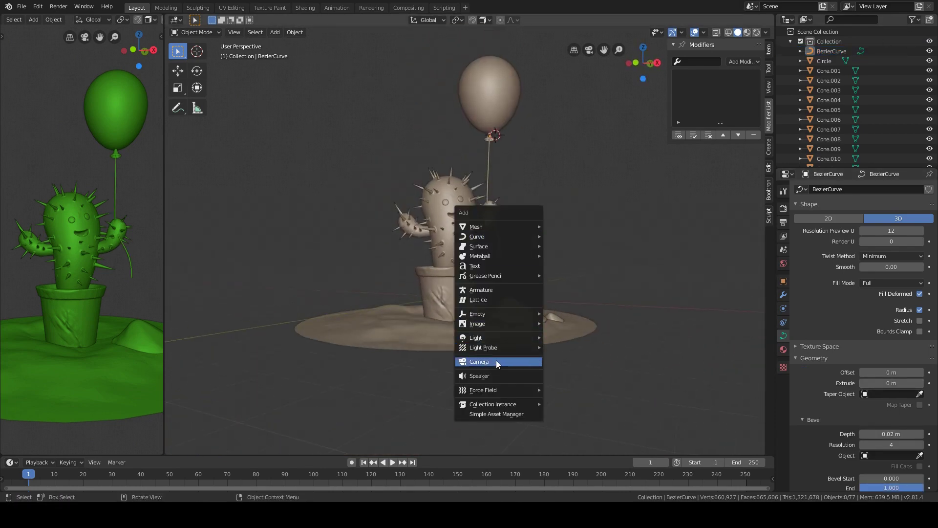
Add a camera aligned to the current view and fly it into position
{"action": "left_click", "coordinate": [497, 361]}
{"action": "key", "text": "ctrl+alt+KP_0"}
{"action": "key", "text": "shift+grave"}
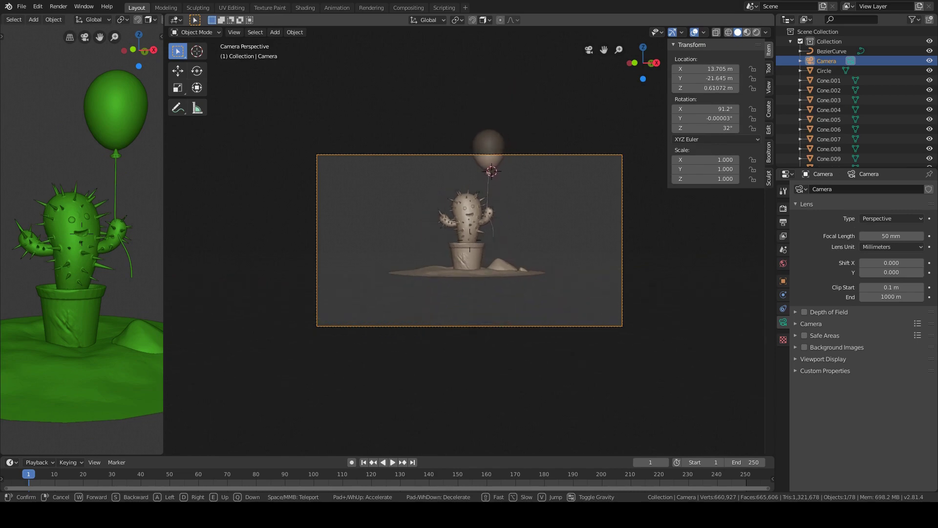
{"action": "left_click", "coordinate": [491, 288]}
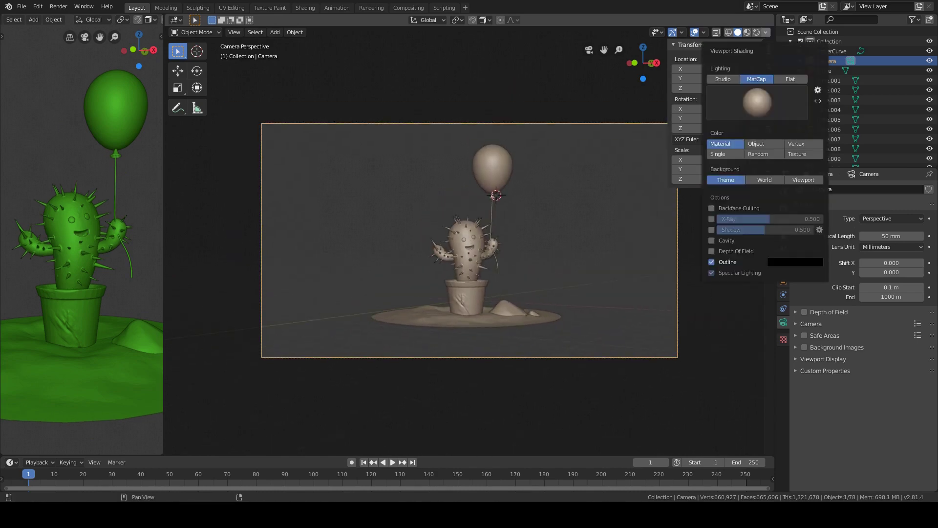
Apply a white MatCap to the viewport and switch to the Shading workspace
{"action": "left_click", "coordinate": [757, 102]}
{"action": "left_click", "coordinate": [746, 209]}
{"action": "left_click", "coordinate": [504, 259]}
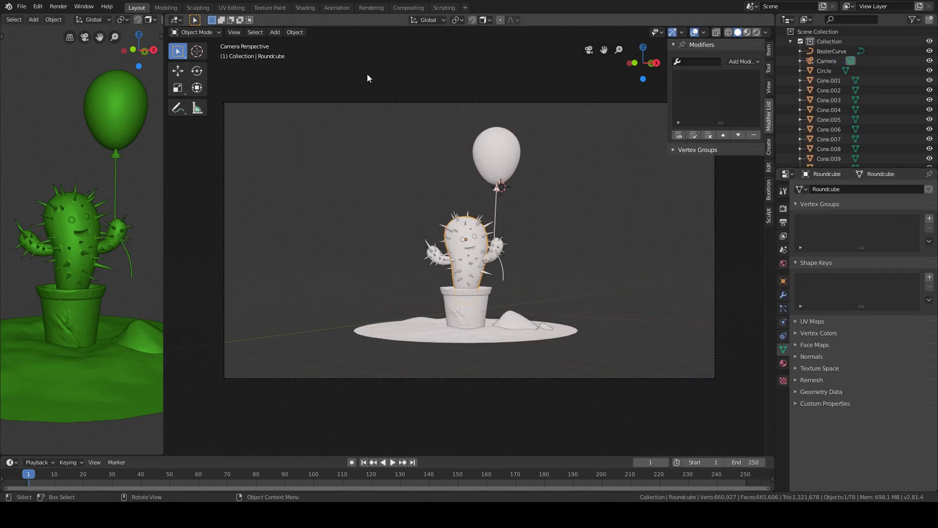
{"action": "left_click", "coordinate": [305, 8]}
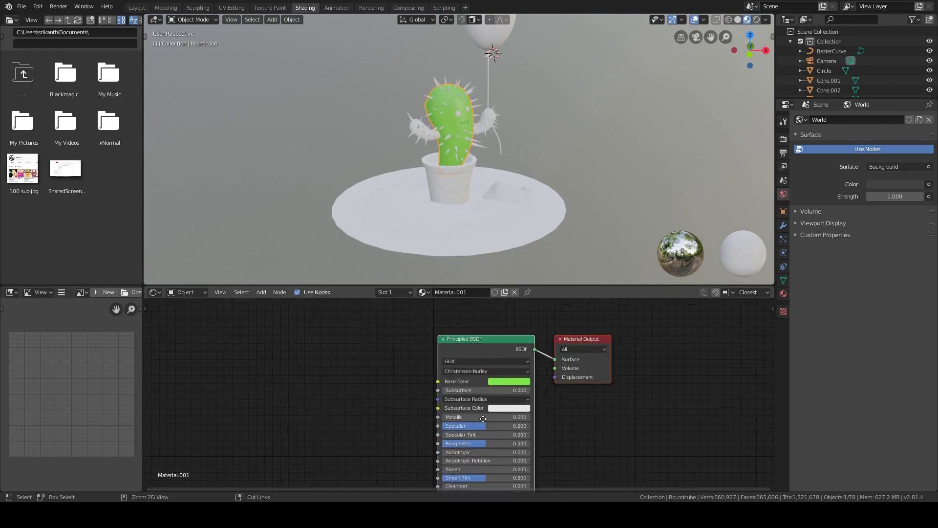
Add a three-point lighting rig and look through the camera
{"action": "scroll", "coordinate": [483, 418], "scroll_direction": "up", "scroll_amount": 2}
{"action": "scroll", "coordinate": [454, 401], "scroll_direction": "up", "scroll_amount": 1}
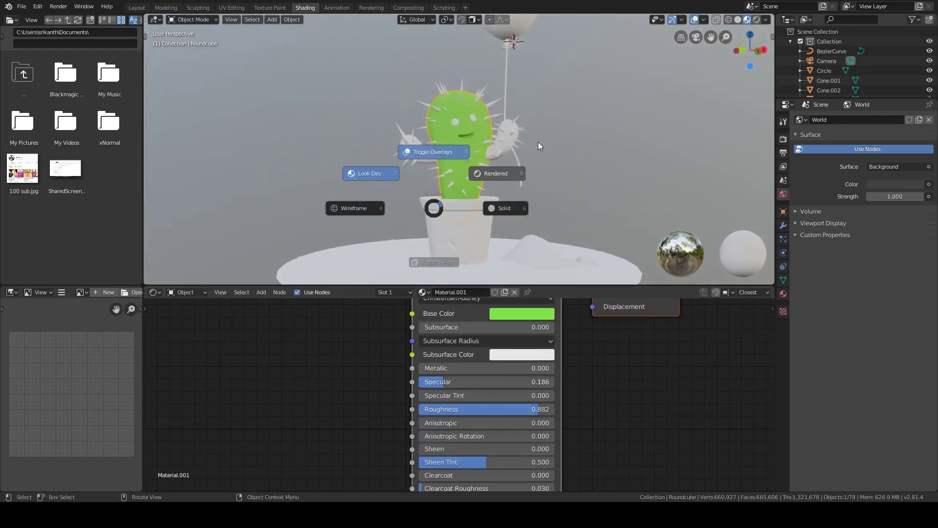
{"action": "key", "text": "6"}
{"action": "scroll", "coordinate": [538, 142], "scroll_direction": "down", "scroll_amount": 3}
{"action": "key", "text": "shift+a"}
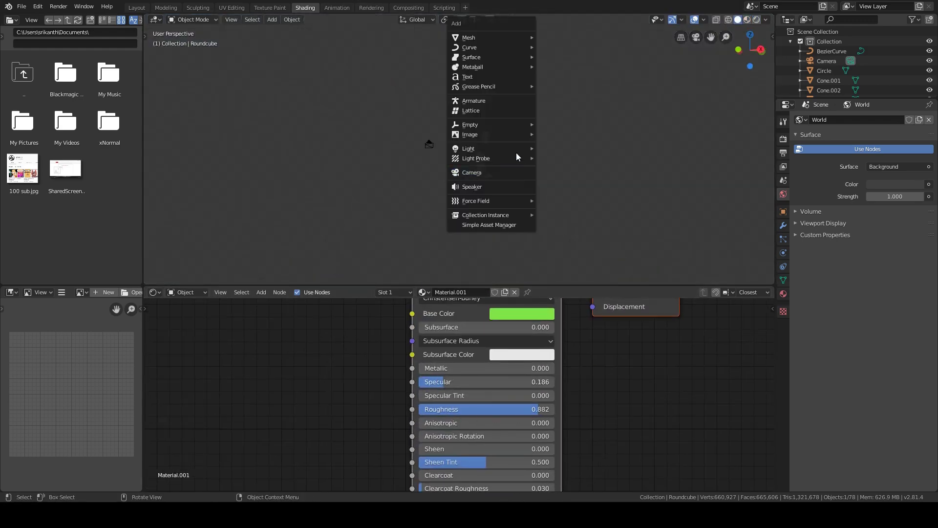
{"action": "key", "text": "z"}
{"action": "key", "text": "8"}
{"action": "key", "text": "KP_0"}
Set the fill light power to 1000 W and the key light to 200 W
{"action": "left_click", "coordinate": [525, 108]}
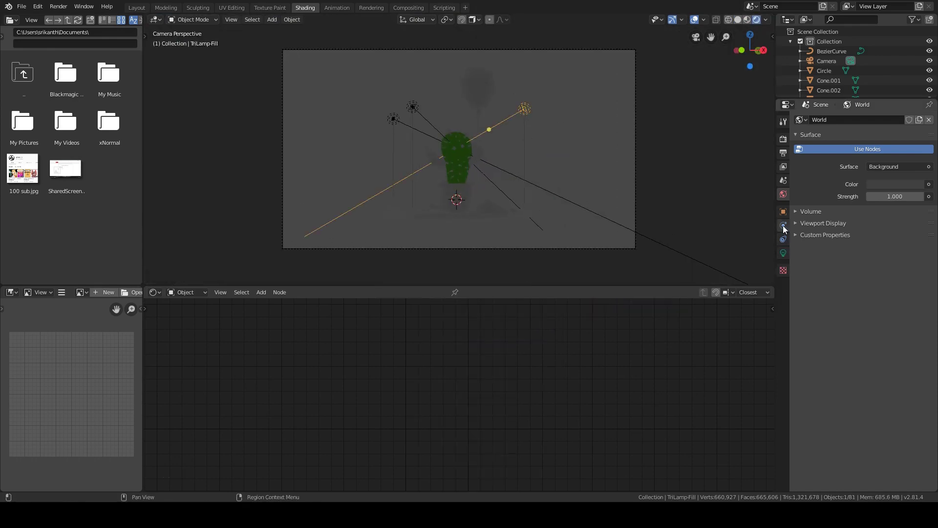
{"action": "left_click", "coordinate": [784, 252]}
{"action": "double_click", "coordinate": [875, 184]}
{"action": "type", "text": "1000"}
{"action": "key", "text": "Return"}
{"action": "scroll", "coordinate": [375, 113], "scroll_direction": "up", "scroll_amount": 1}
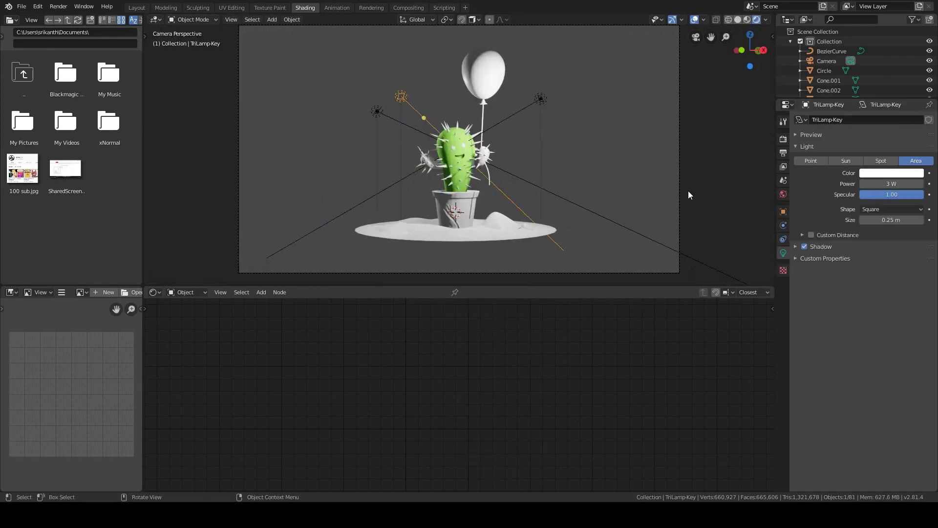
{"action": "type", "text": "000"}
{"action": "key", "text": "Return"}
{"action": "middle_click_drag", "start_coordinate": [469, 127], "coordinate": [464, 155]}
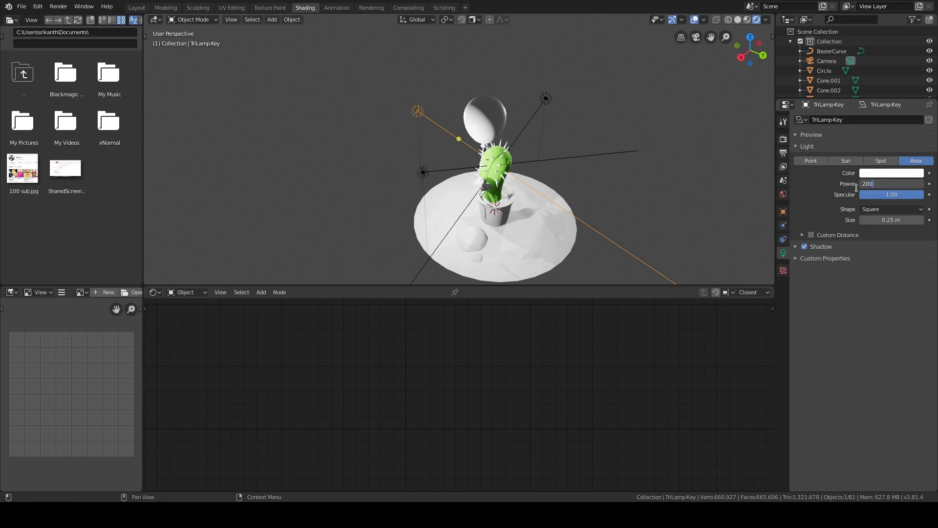
{"action": "key", "text": "Return"}
{"action": "key", "text": "KP_0"}
{"action": "scroll", "coordinate": [413, 255], "scroll_direction": "up", "scroll_amount": 2}
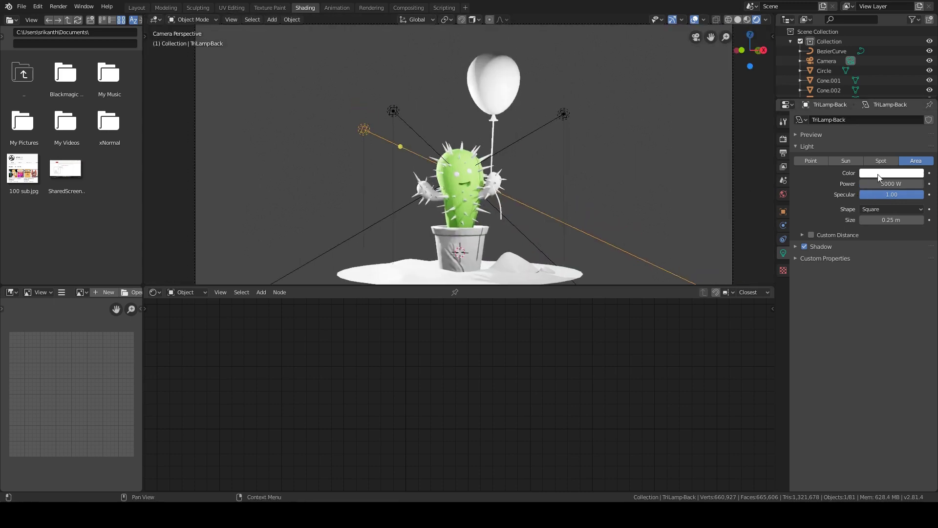
Tint the back light blue
{"action": "left_click_drag", "start_coordinate": [855, 98], "coordinate": [855, 199]}
{"action": "left_click", "coordinate": [891, 274]}
{"action": "left_click", "coordinate": [860, 210]}
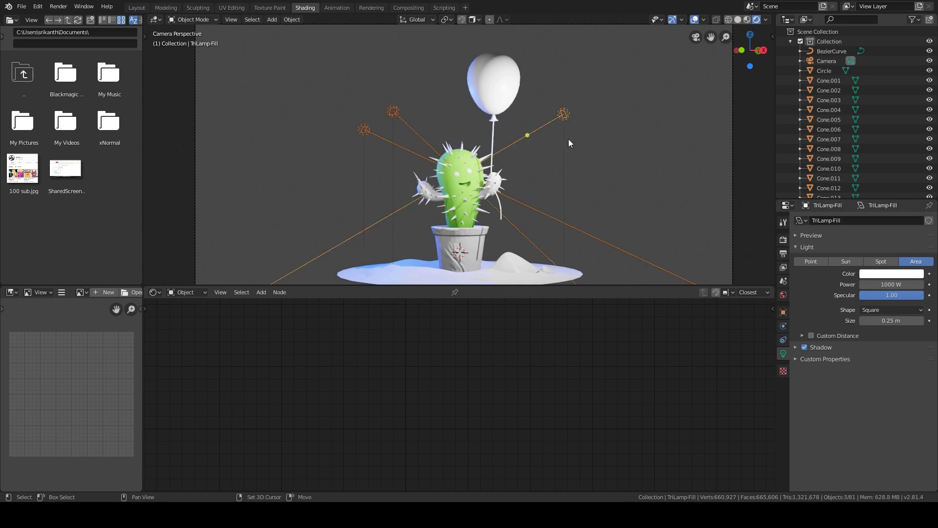
{"action": "scroll", "coordinate": [527, 175], "scroll_direction": "down", "scroll_amount": 2}
Raise the key light's power, colour it orange, and rotate it to a new angle
{"action": "left_click", "coordinate": [459, 195]}
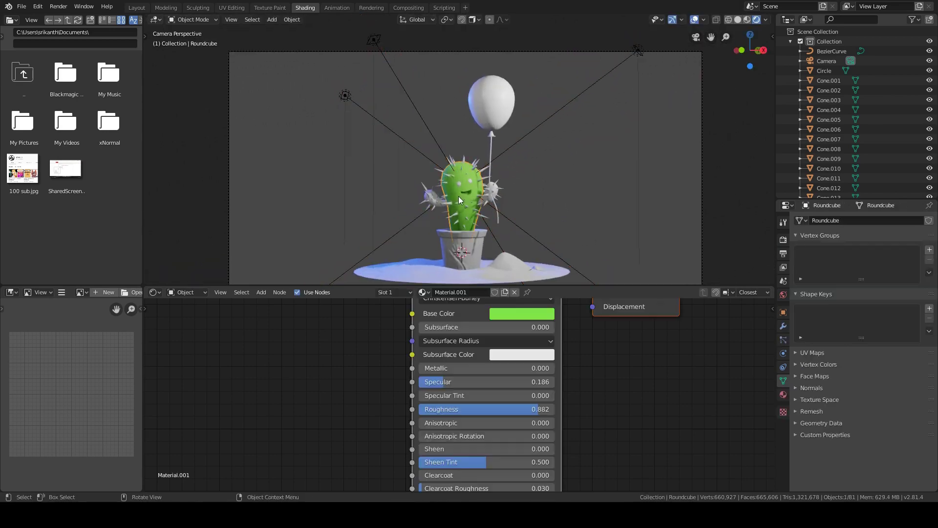
{"action": "left_click", "coordinate": [376, 41]}
{"action": "left_click", "coordinate": [345, 96]}
{"action": "left_click", "coordinate": [638, 50]}
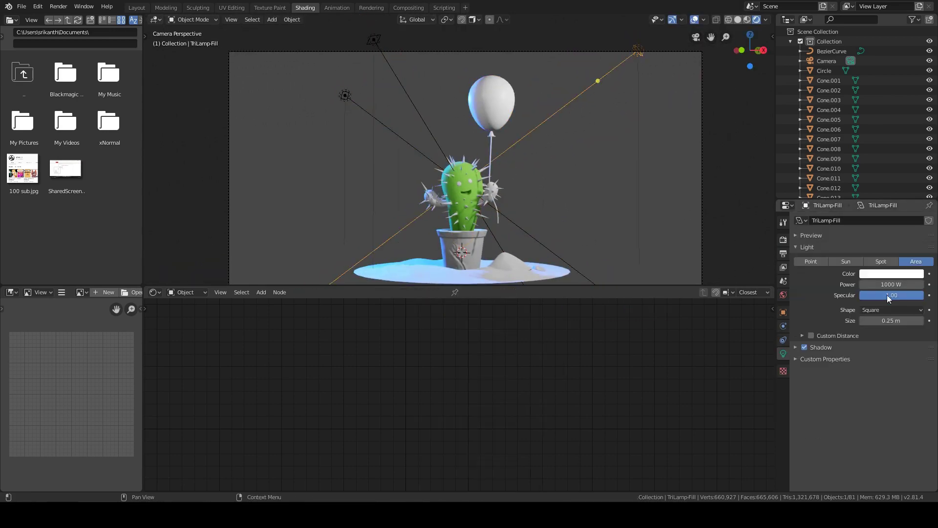
{"action": "left_click_drag", "start_coordinate": [870, 284], "coordinate": [894, 284]}
{"action": "key", "text": "Return"}
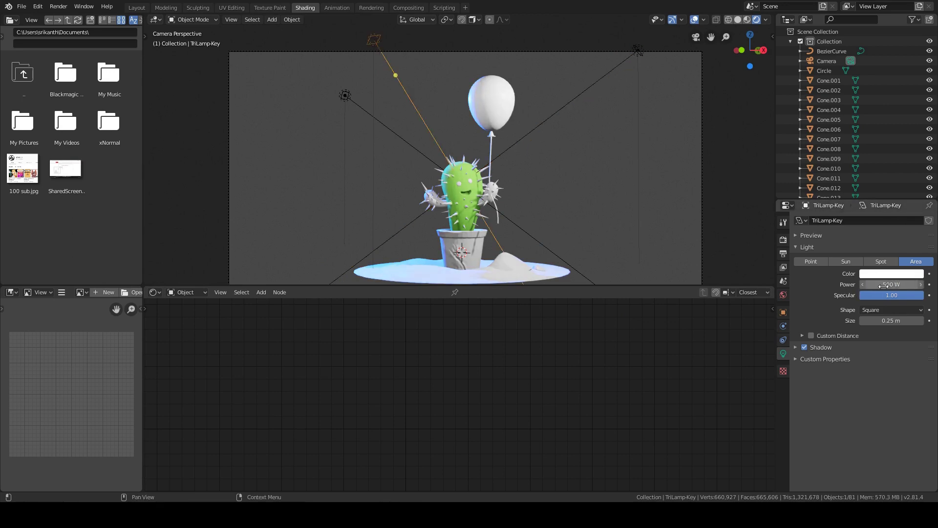
{"action": "left_click", "coordinate": [891, 274]}
{"action": "left_click", "coordinate": [895, 178]}
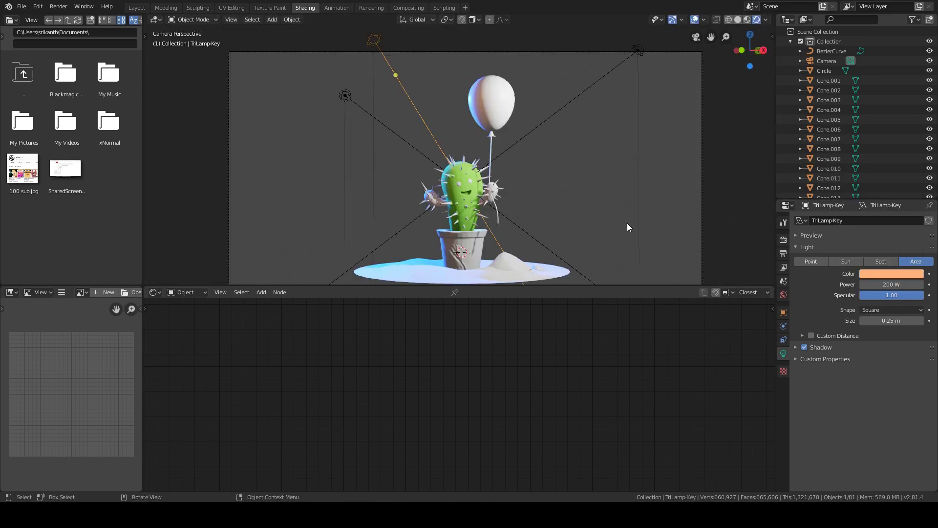
{"action": "key", "text": "period"}
{"action": "key", "text": "Escape"}
{"action": "key", "text": "r"}
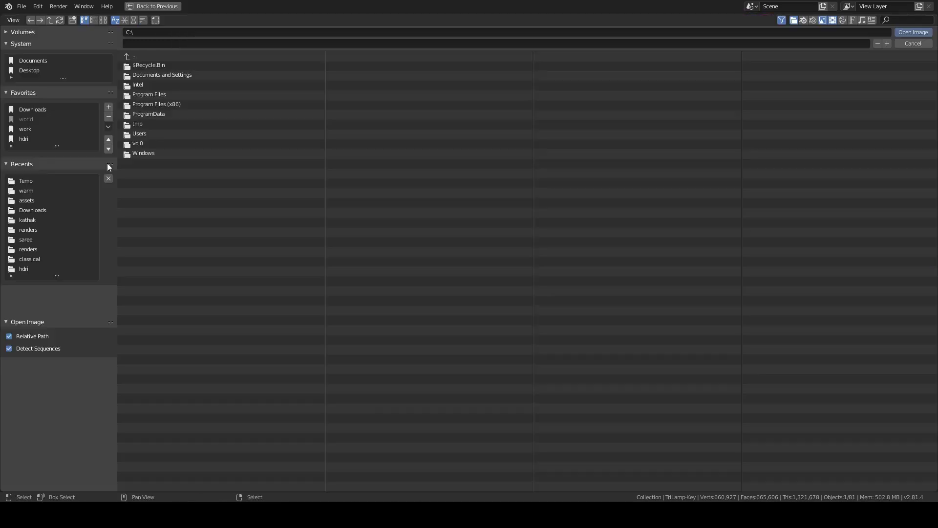
Load spruit_sunrise_4k.hdr into the world's Environment Texture node
{"action": "left_click", "coordinate": [24, 139]}
{"action": "left_click", "coordinate": [104, 19]}
{"action": "left_click", "coordinate": [305, 93]}
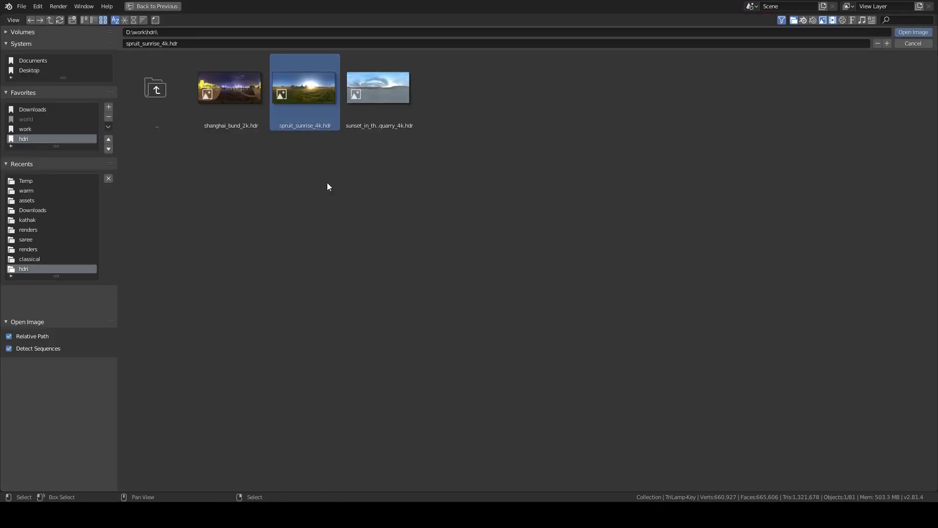
{"action": "double_click", "coordinate": [320, 101]}
{"action": "middle_click_drag", "start_coordinate": [578, 410], "coordinate": [552, 377]}
Add RGB, Mix Shader and Light Path nodes to the world node graph
{"action": "key", "text": "shift+a"}
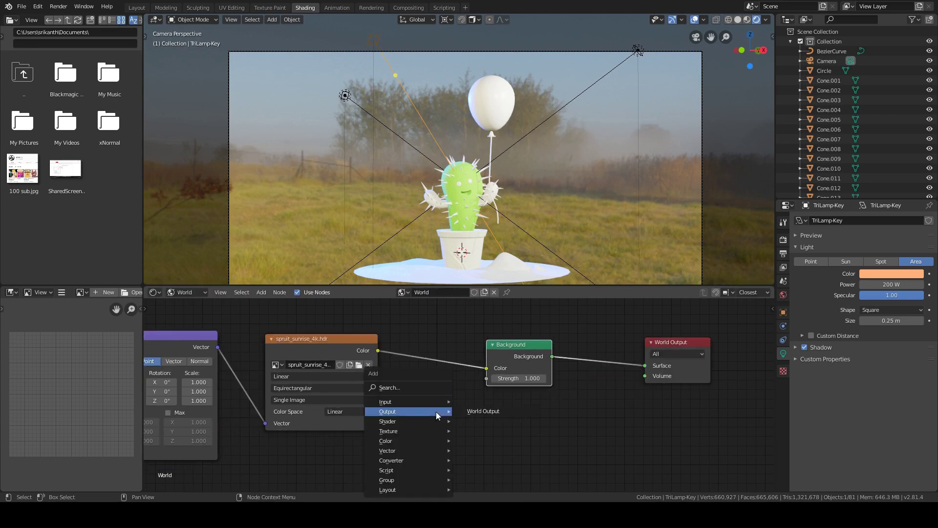
{"action": "key", "text": "shift+a"}
{"action": "mouse_move", "coordinate": [379, 401]}
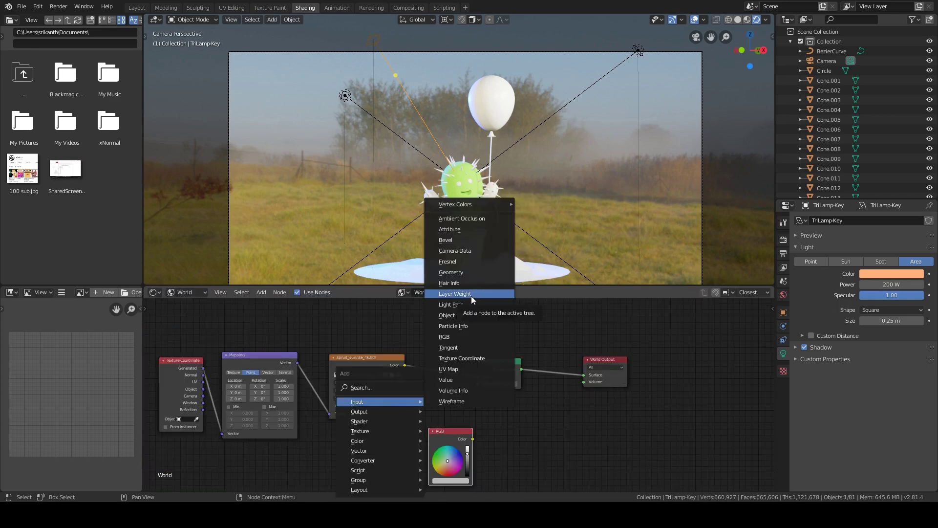
{"action": "left_click", "coordinate": [472, 295]}
{"action": "left_click", "coordinate": [468, 265]}
{"action": "key", "text": "shift+a"}
{"action": "left_click", "coordinate": [538, 430]}
{"action": "left_click", "coordinate": [567, 376]}
Feed the RGB colour through a second Background node and remove the unneeded Mix node
{"action": "key", "text": "shift+a"}
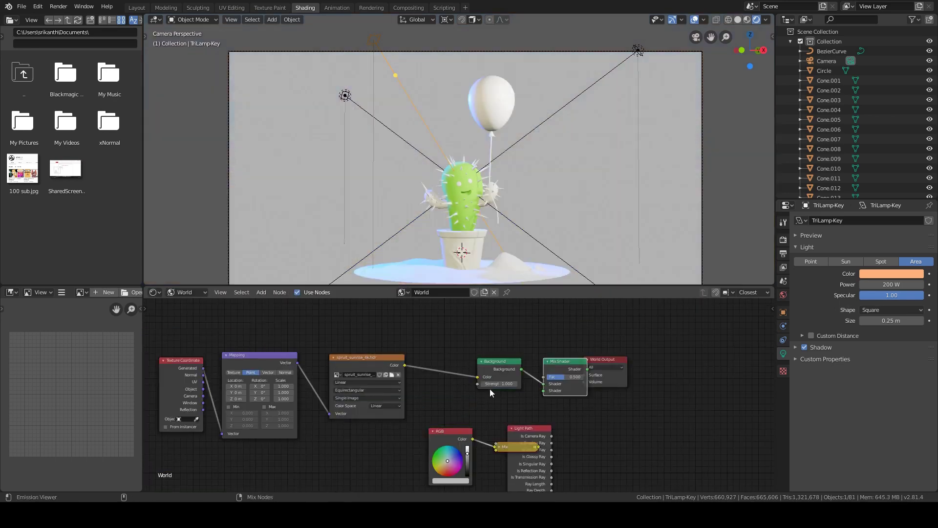
{"action": "left_click", "coordinate": [519, 445]}
{"action": "left_click_drag", "start_coordinate": [547, 394], "coordinate": [544, 391]}
{"action": "key", "text": "shift+a"}
{"action": "left_click", "coordinate": [569, 405]}
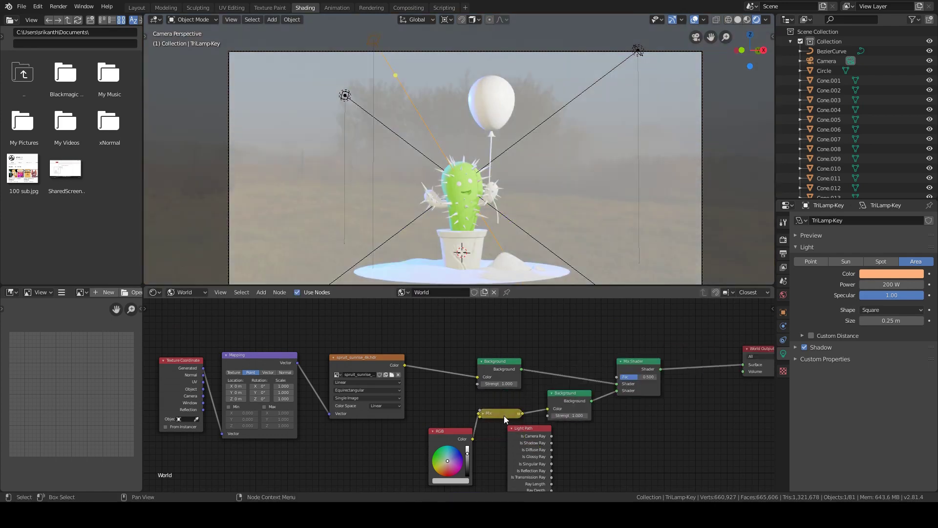
{"action": "key", "text": "ctrl+x"}
Darken the flat background colour the camera sees, leaving the ground disc selected
{"action": "scroll", "coordinate": [456, 399], "scroll_direction": "up", "scroll_amount": 2}
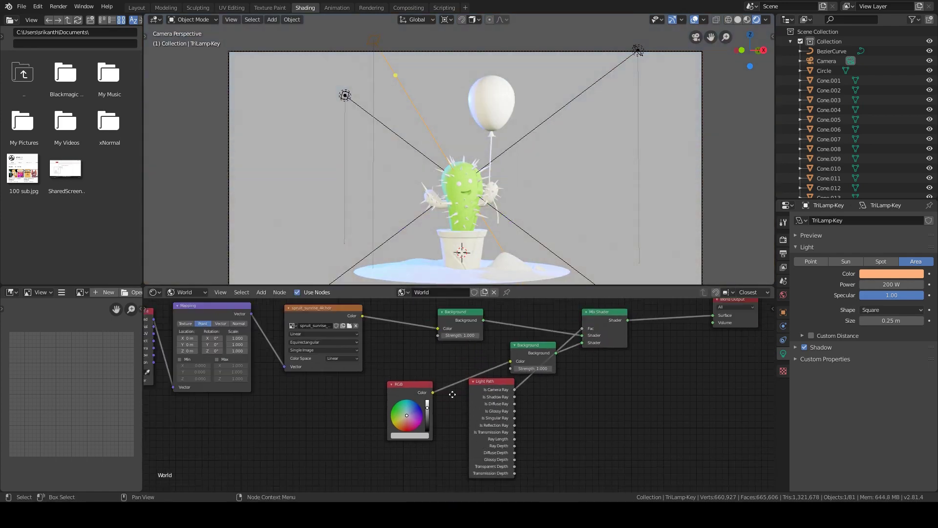
{"action": "left_click_drag", "start_coordinate": [457, 400], "coordinate": [430, 391]}
{"action": "left_click", "coordinate": [440, 271]}
{"action": "left_click", "coordinate": [186, 292]}
{"action": "left_click", "coordinate": [198, 296]}
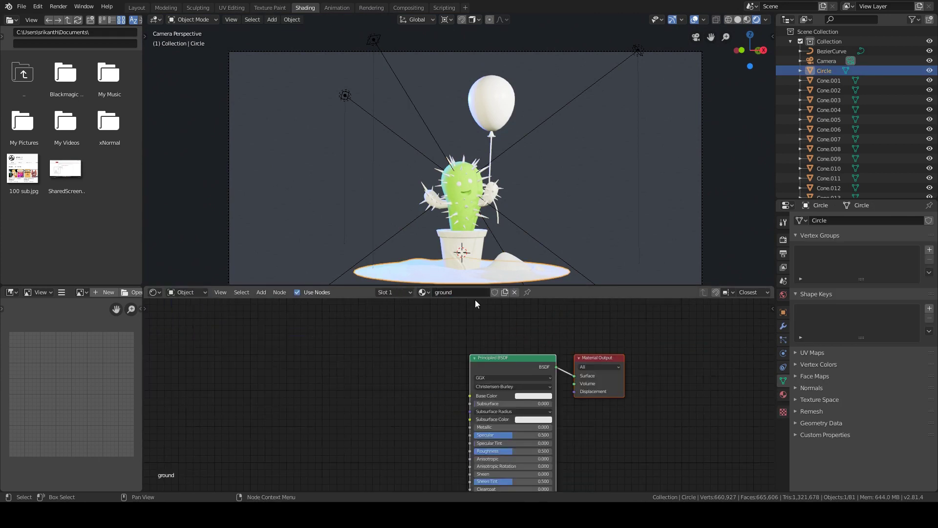
Select all the cactus spikes, with the spike carrying the pale-yellow spike material active
{"action": "scroll", "coordinate": [494, 168], "scroll_direction": "up", "scroll_amount": 3}
{"action": "left_click", "coordinate": [494, 168]}
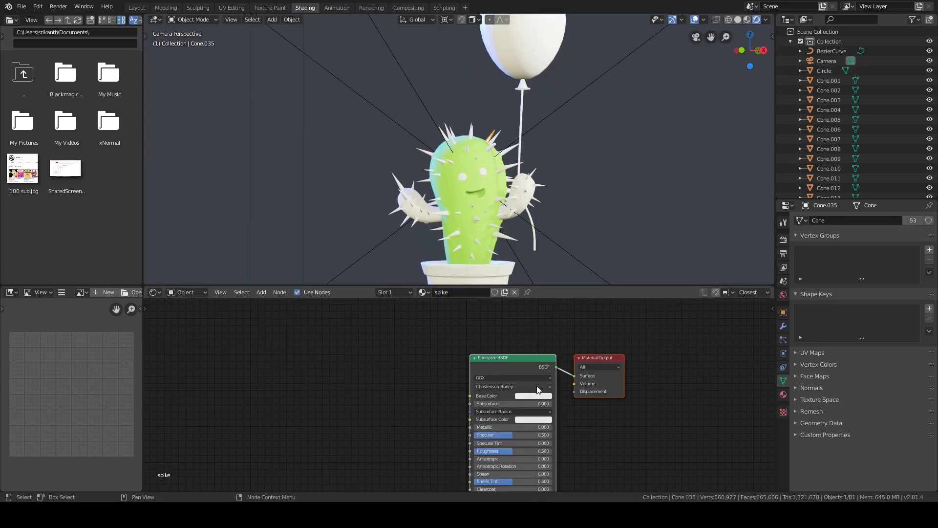
{"action": "scroll", "coordinate": [512, 127], "scroll_direction": "up", "scroll_amount": 5}
{"action": "key", "text": "shift+g"}
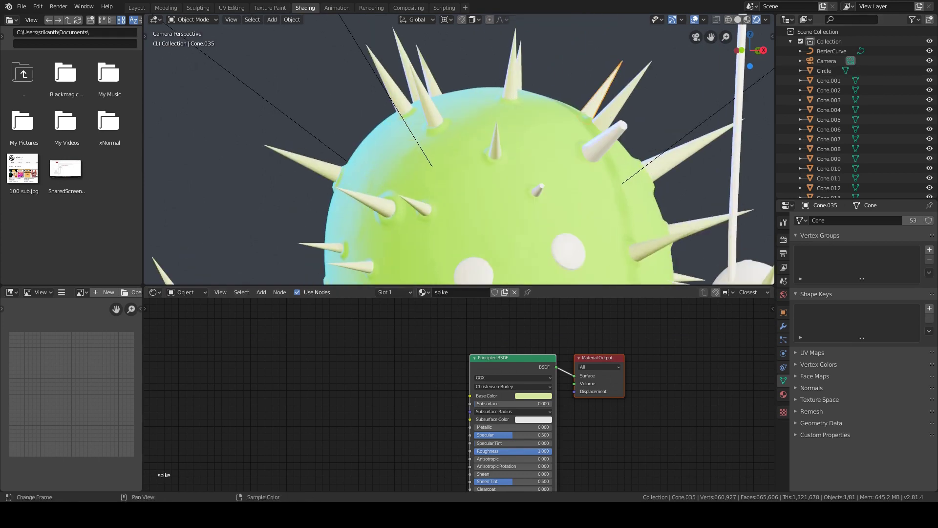
{"action": "left_click", "coordinate": [829, 80]}
{"action": "scroll", "coordinate": [838, 141], "scroll_direction": "down", "scroll_amount": 15}
{"action": "left_click", "coordinate": [830, 136], "text": "shift"}
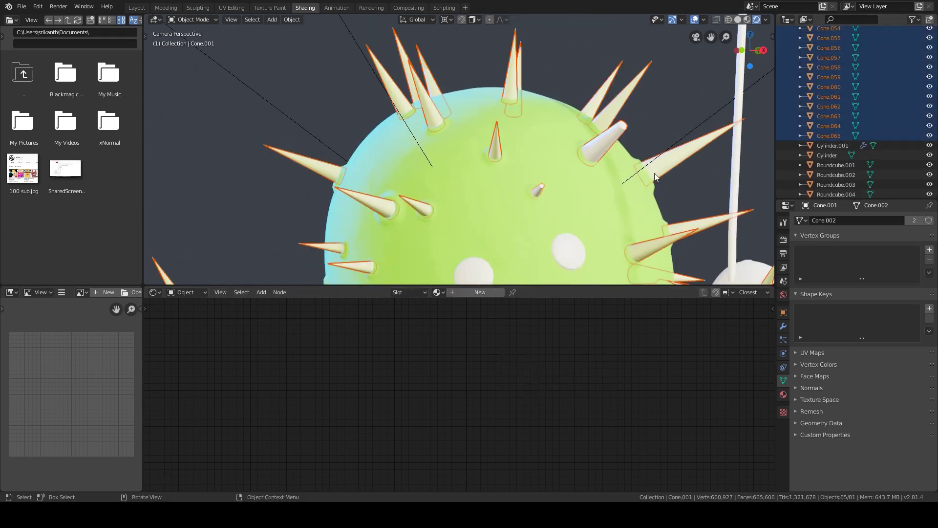
{"action": "middle_click_drag", "start_coordinate": [655, 173], "coordinate": [590, 74]}
{"action": "scroll", "coordinate": [636, 145], "scroll_direction": "down", "scroll_amount": 4}
{"action": "left_click", "coordinate": [603, 187]}
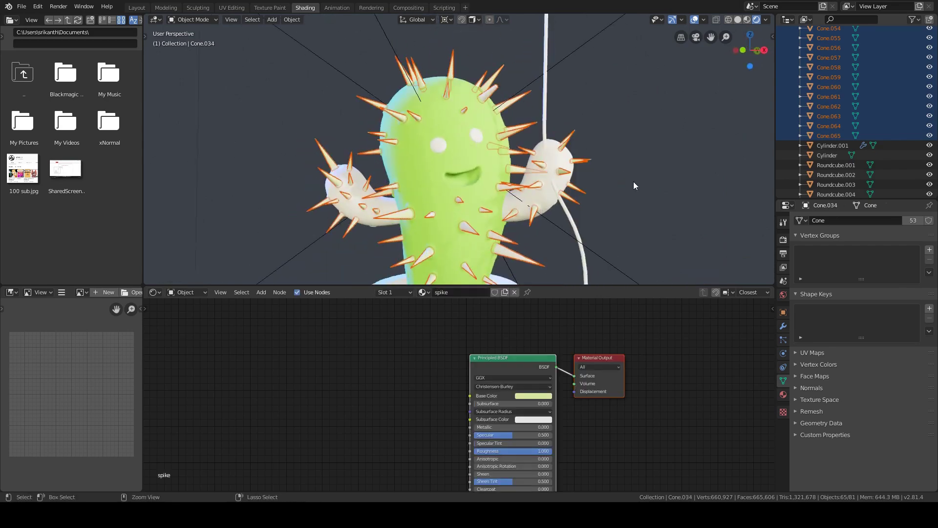
Give the pot an orange base colour with 0.732 roughness
{"action": "middle_click_drag", "start_coordinate": [633, 186], "coordinate": [562, 191]}
{"action": "left_click", "coordinate": [392, 203]}
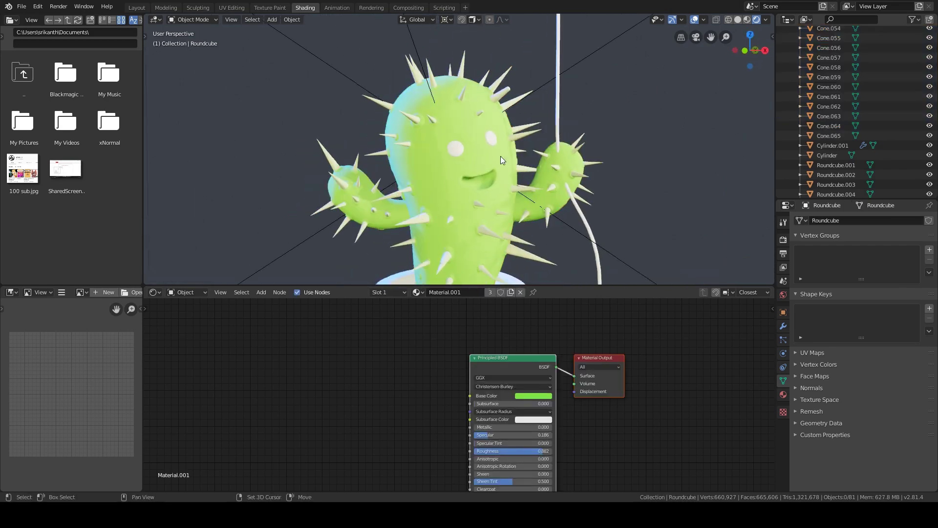
{"action": "mouse_move", "coordinate": [500, 166]}
{"action": "middle_mouse_down"}
{"action": "mouse_move", "coordinate": [489, 162]}
{"action": "mouse_move", "coordinate": [541, 111]}
{"action": "middle_mouse_up"}
{"action": "key", "text": "KP_0"}
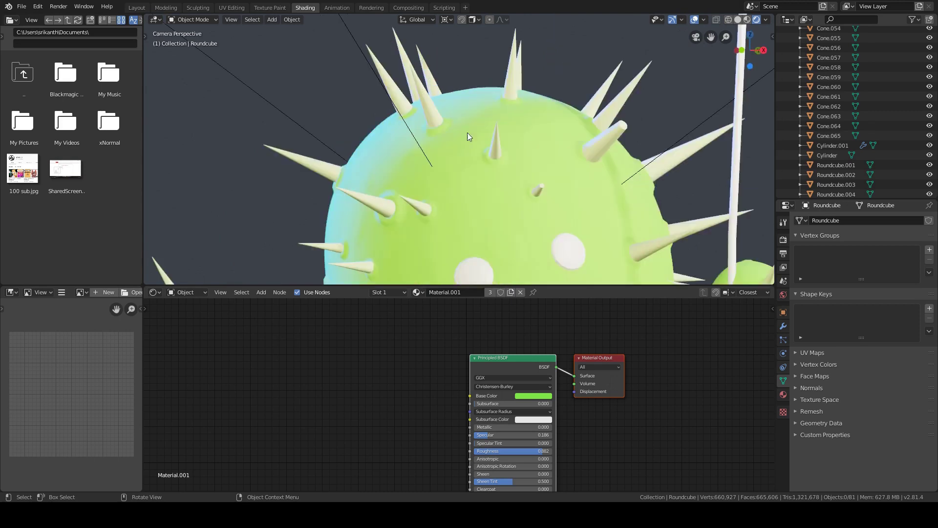
{"action": "middle_click_drag", "start_coordinate": [467, 133], "coordinate": [495, 186]}
{"action": "left_click", "coordinate": [462, 215]}
{"action": "left_click", "coordinate": [492, 389]}
{"action": "left_click", "coordinate": [499, 332]}
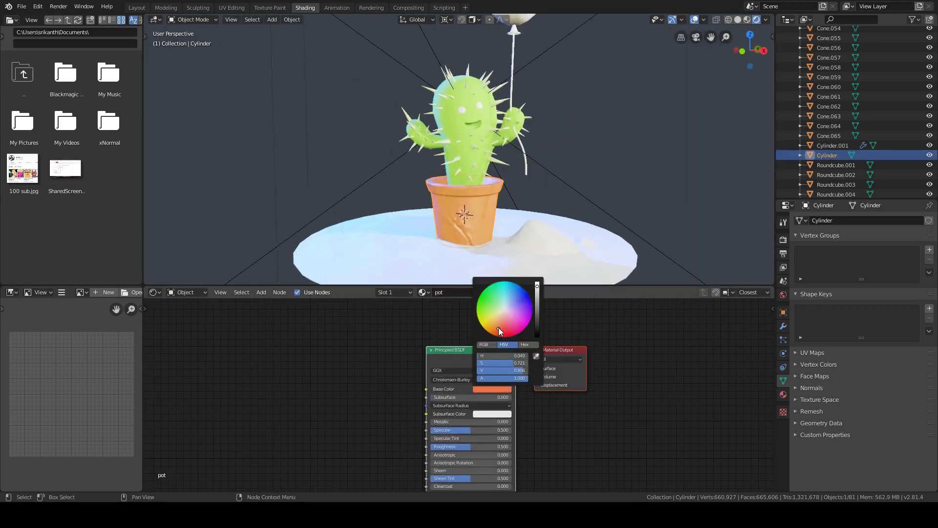
{"action": "scroll", "coordinate": [489, 391], "scroll_direction": "up", "scroll_amount": 3}
{"action": "left_click_drag", "start_coordinate": [440, 375], "coordinate": [468, 376]}
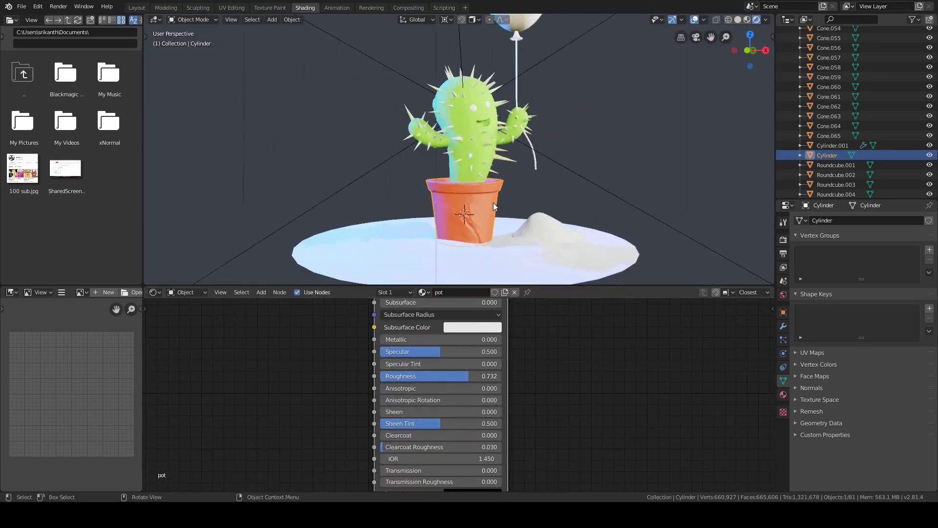
Give the cactus eyes a new material named 'black'
{"action": "scroll", "coordinate": [509, 159], "scroll_direction": "up", "scroll_amount": 4}
{"action": "scroll", "coordinate": [509, 159], "scroll_direction": "up", "scroll_amount": 1}
{"action": "left_click", "coordinate": [509, 159]}
{"action": "type", "text": "black"}
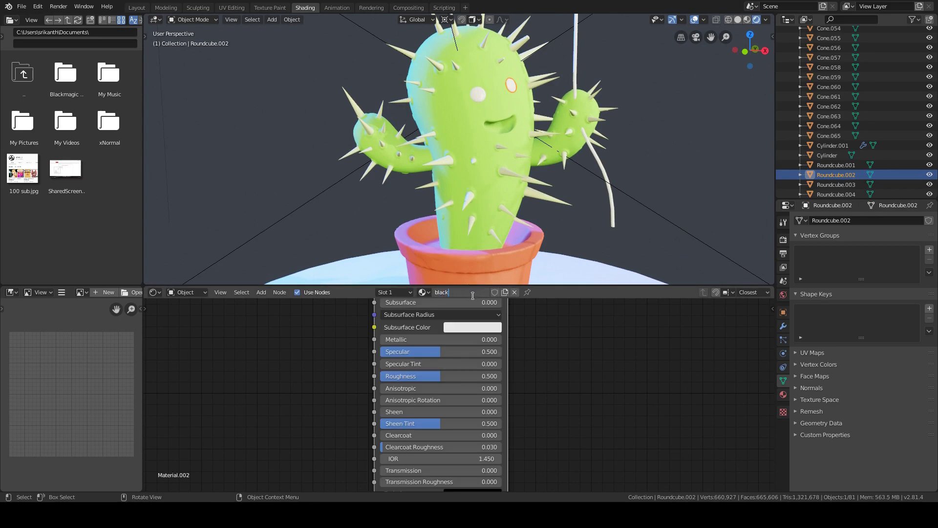
{"action": "key", "text": "Return"}
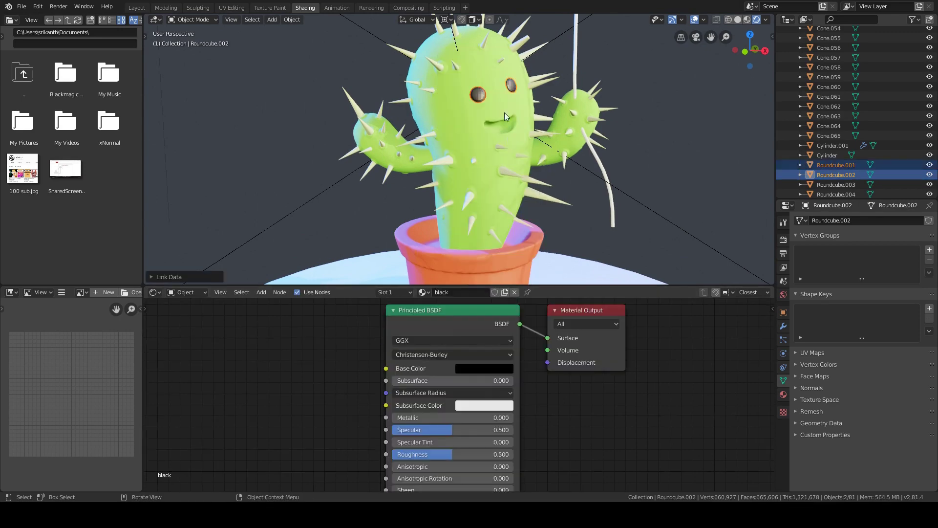
Add a Round Cube and scale it down into a small mouth
{"action": "key", "text": "shift+a"}
{"action": "left_click", "coordinate": [587, 254]}
{"action": "key", "text": "s"}
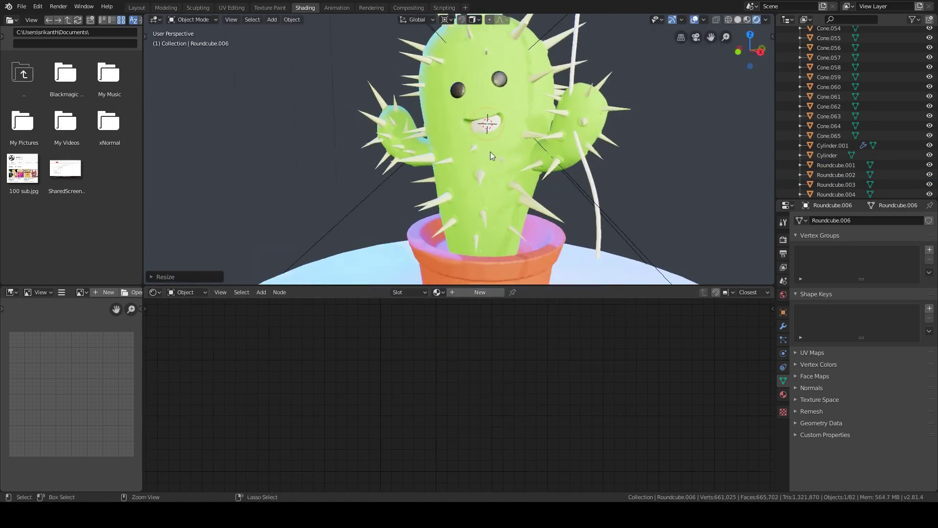